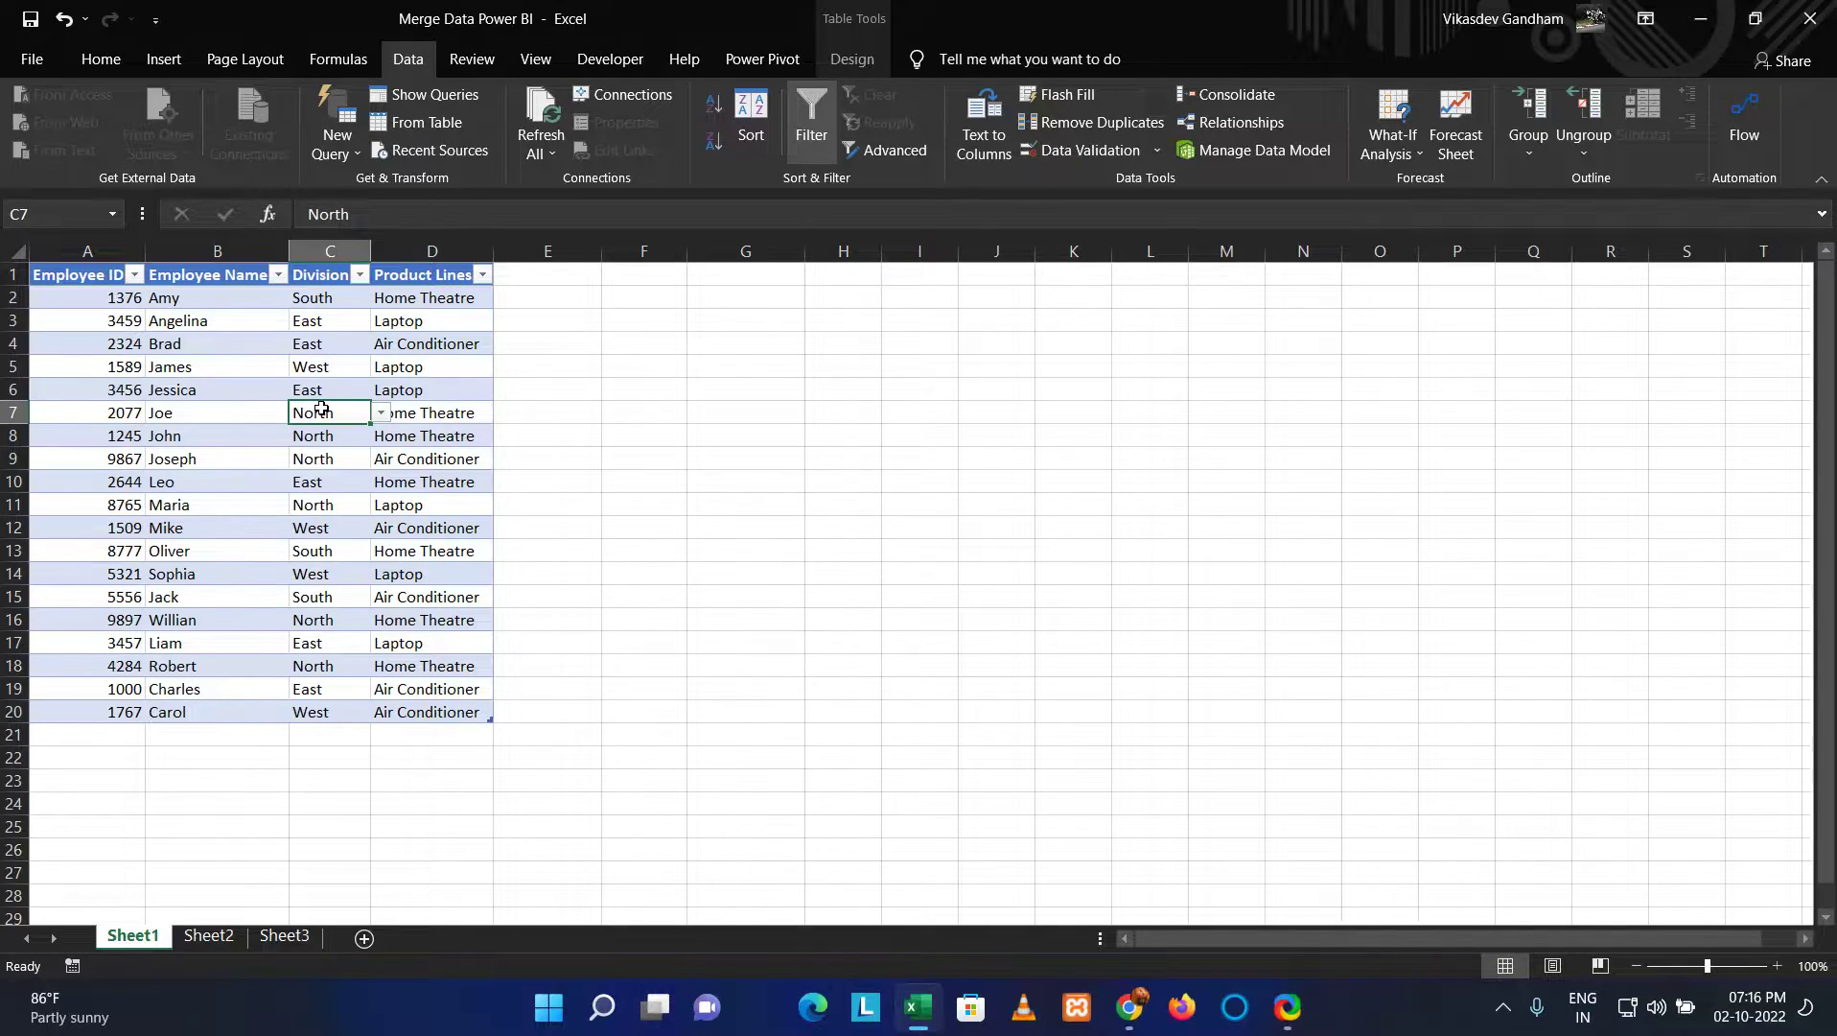
- Examine the Division and Product Lines entries in the employee table on Sheet1
{"action": "key", "text": "Right"}
{"action": "key", "text": "Down"}
{"action": "key", "text": "Down"}
{"action": "key", "text": "Down"}
{"action": "key", "text": "Down"}
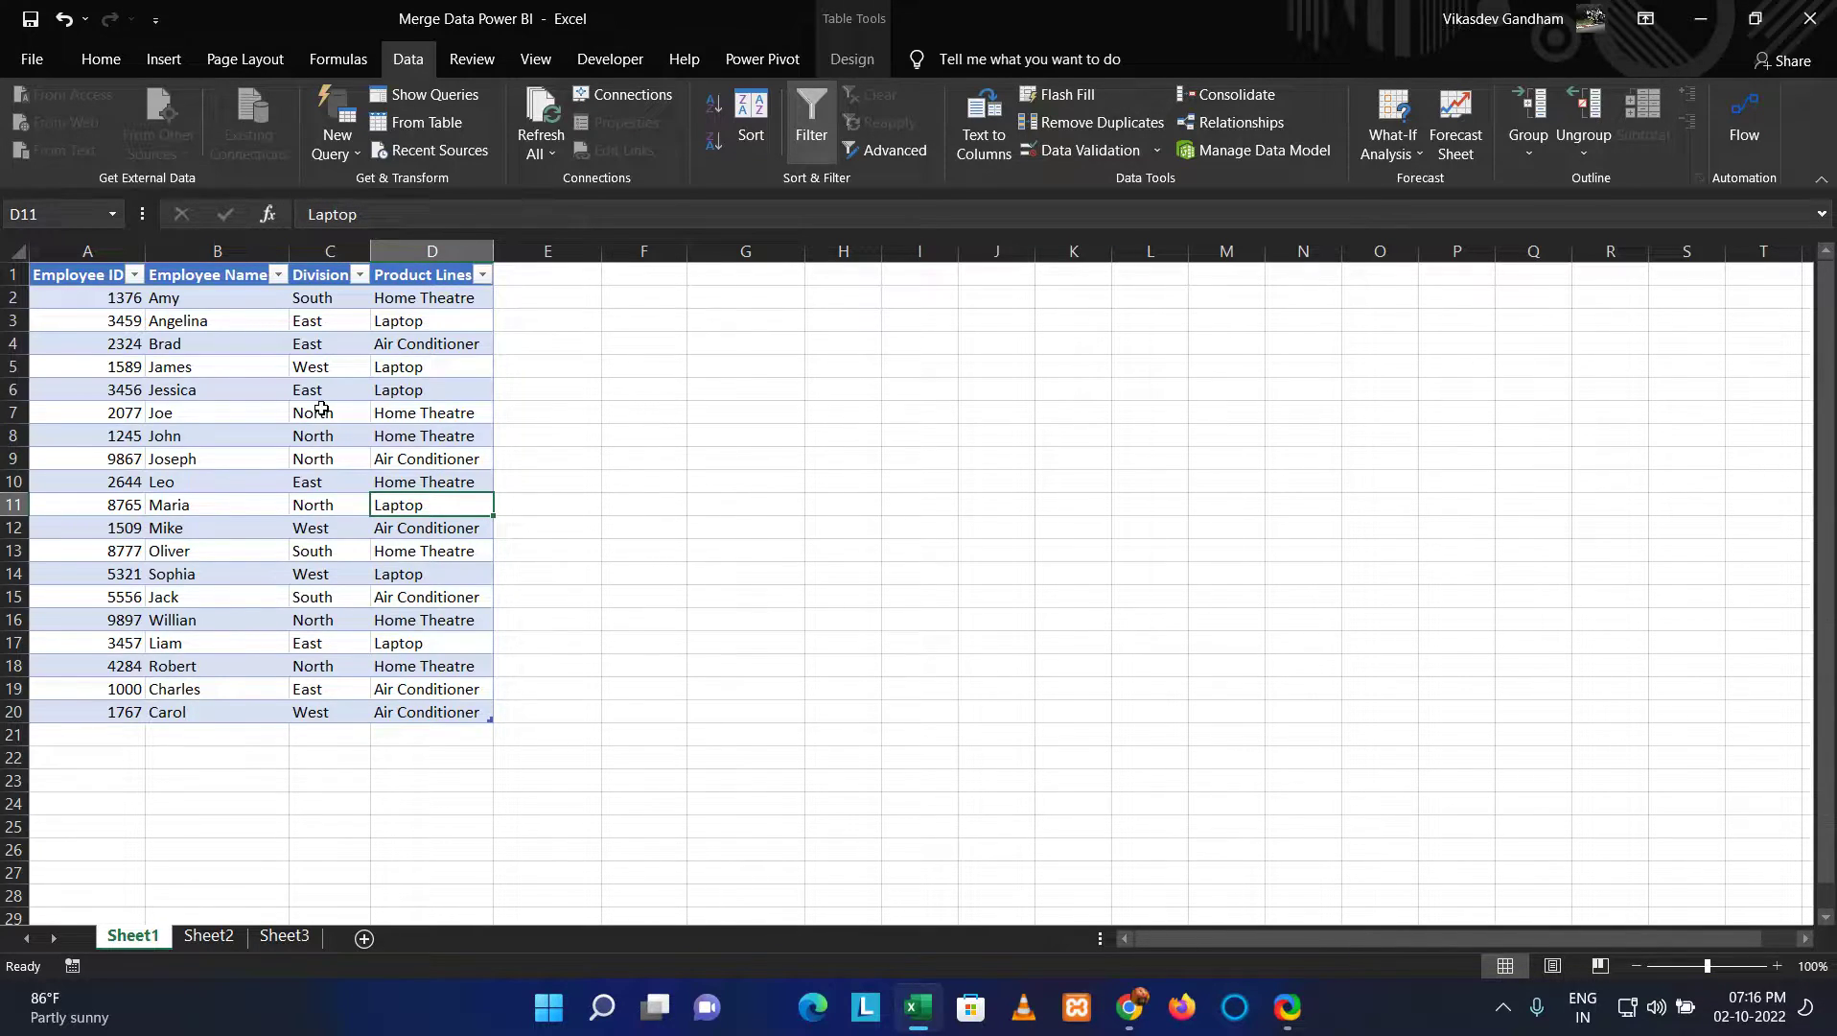
{"action": "key", "text": "Left"}
{"action": "key", "text": "Down"}
{"action": "key", "text": "Down"}
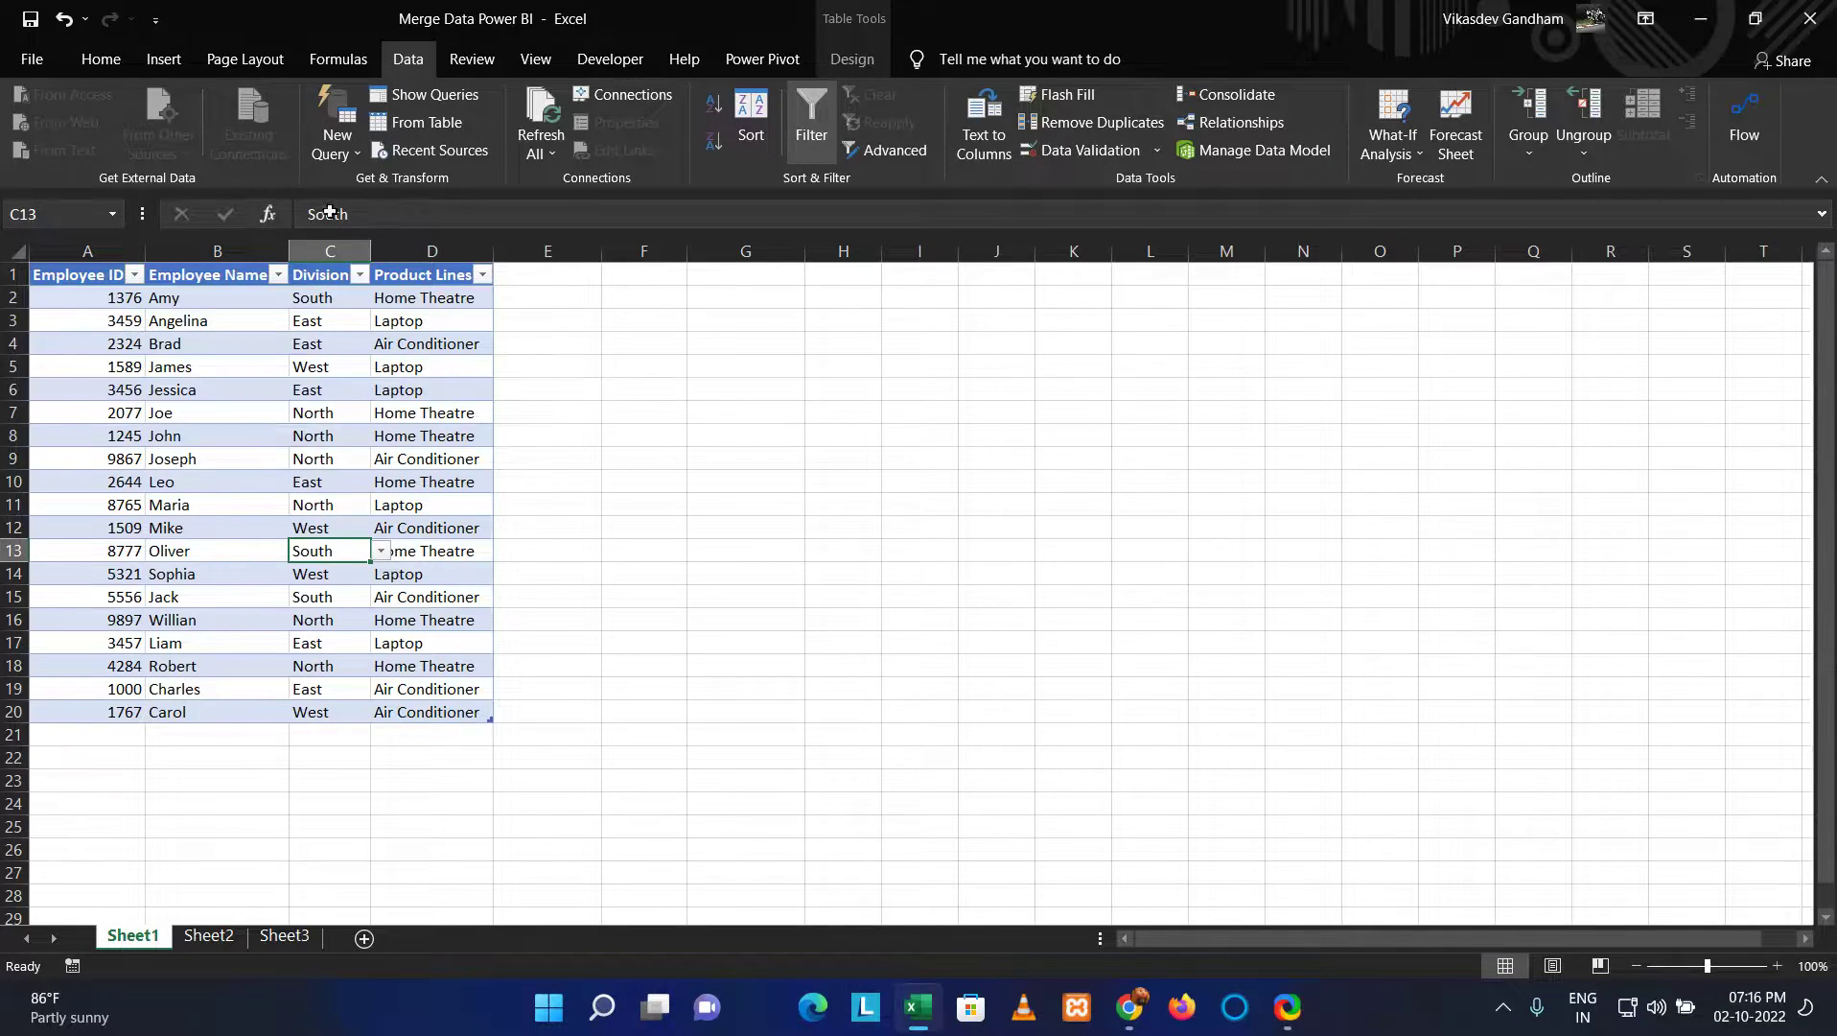
{"action": "left_click", "coordinate": [384, 122]}
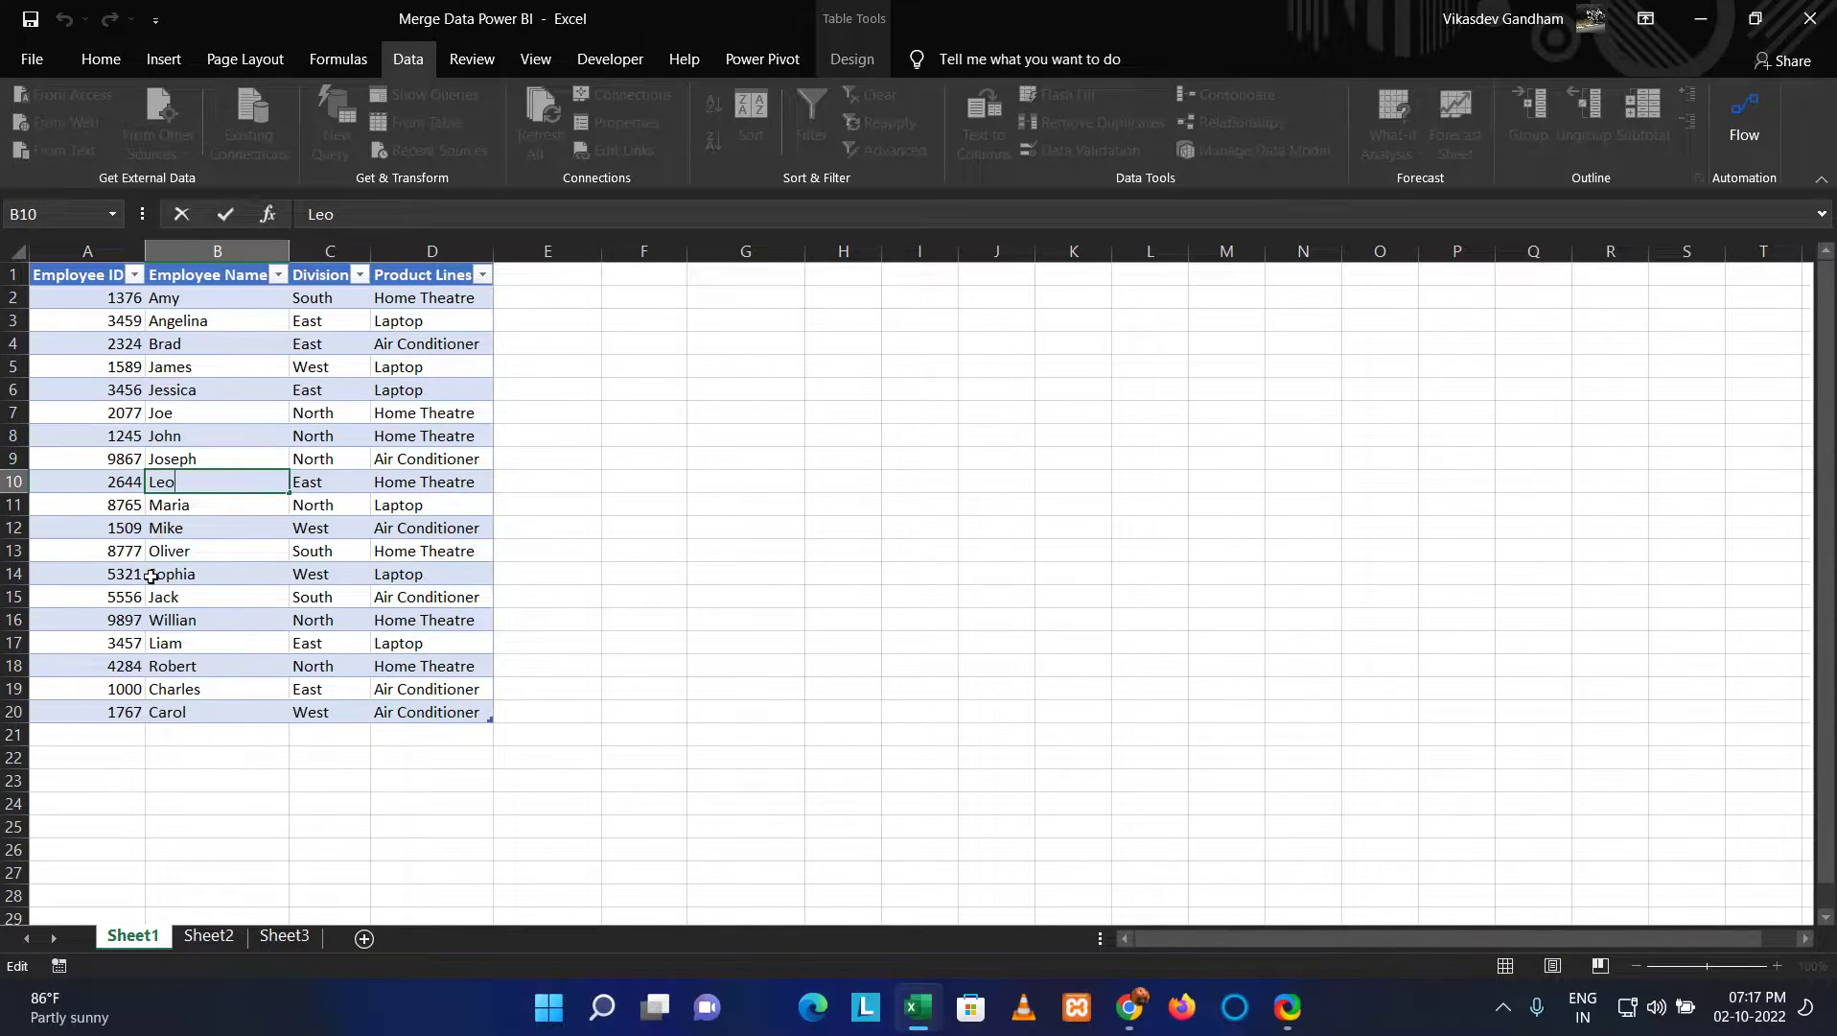
- Look through the workbook's sheets, then review the Employee Name, Division and Product Lines columns on Sheet1
{"action": "key", "text": "ctrl+Page_Down"}
{"action": "key", "text": "ctrl+Page_Down"}
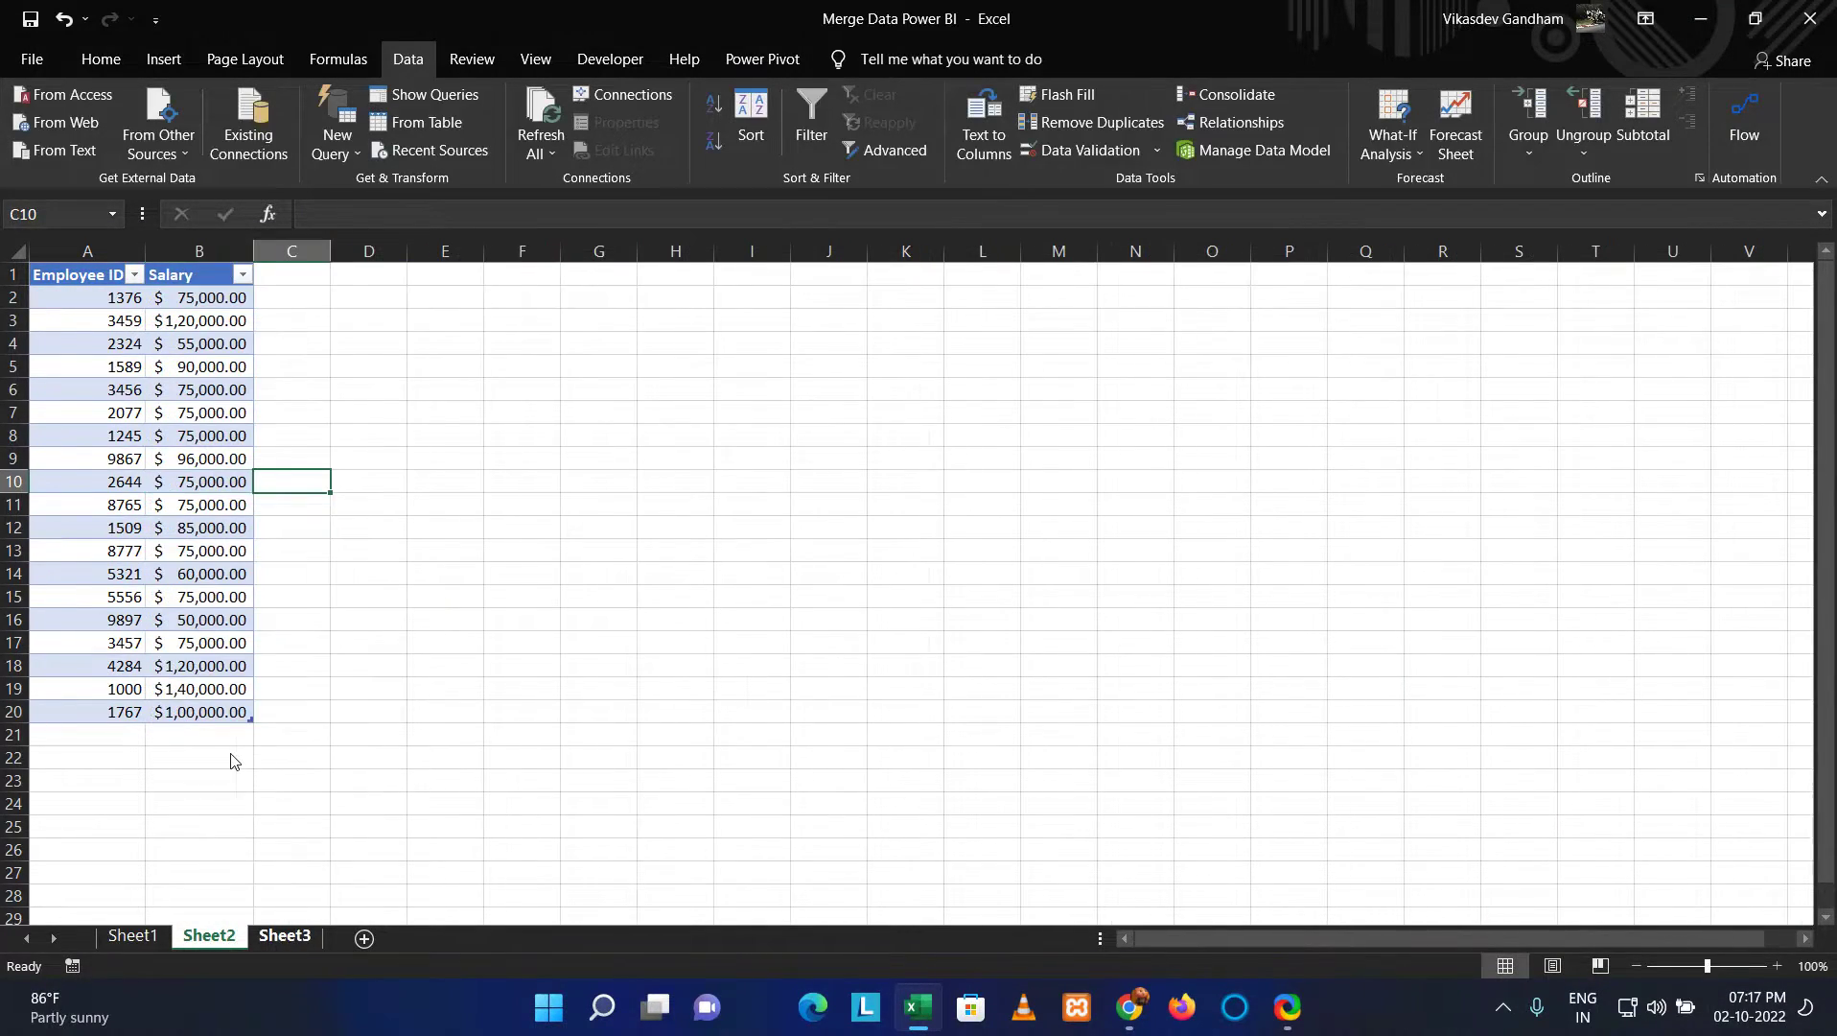
{"action": "key", "text": "ctrl+Page_Up"}
{"action": "key", "text": "ctrl+Page_Up"}
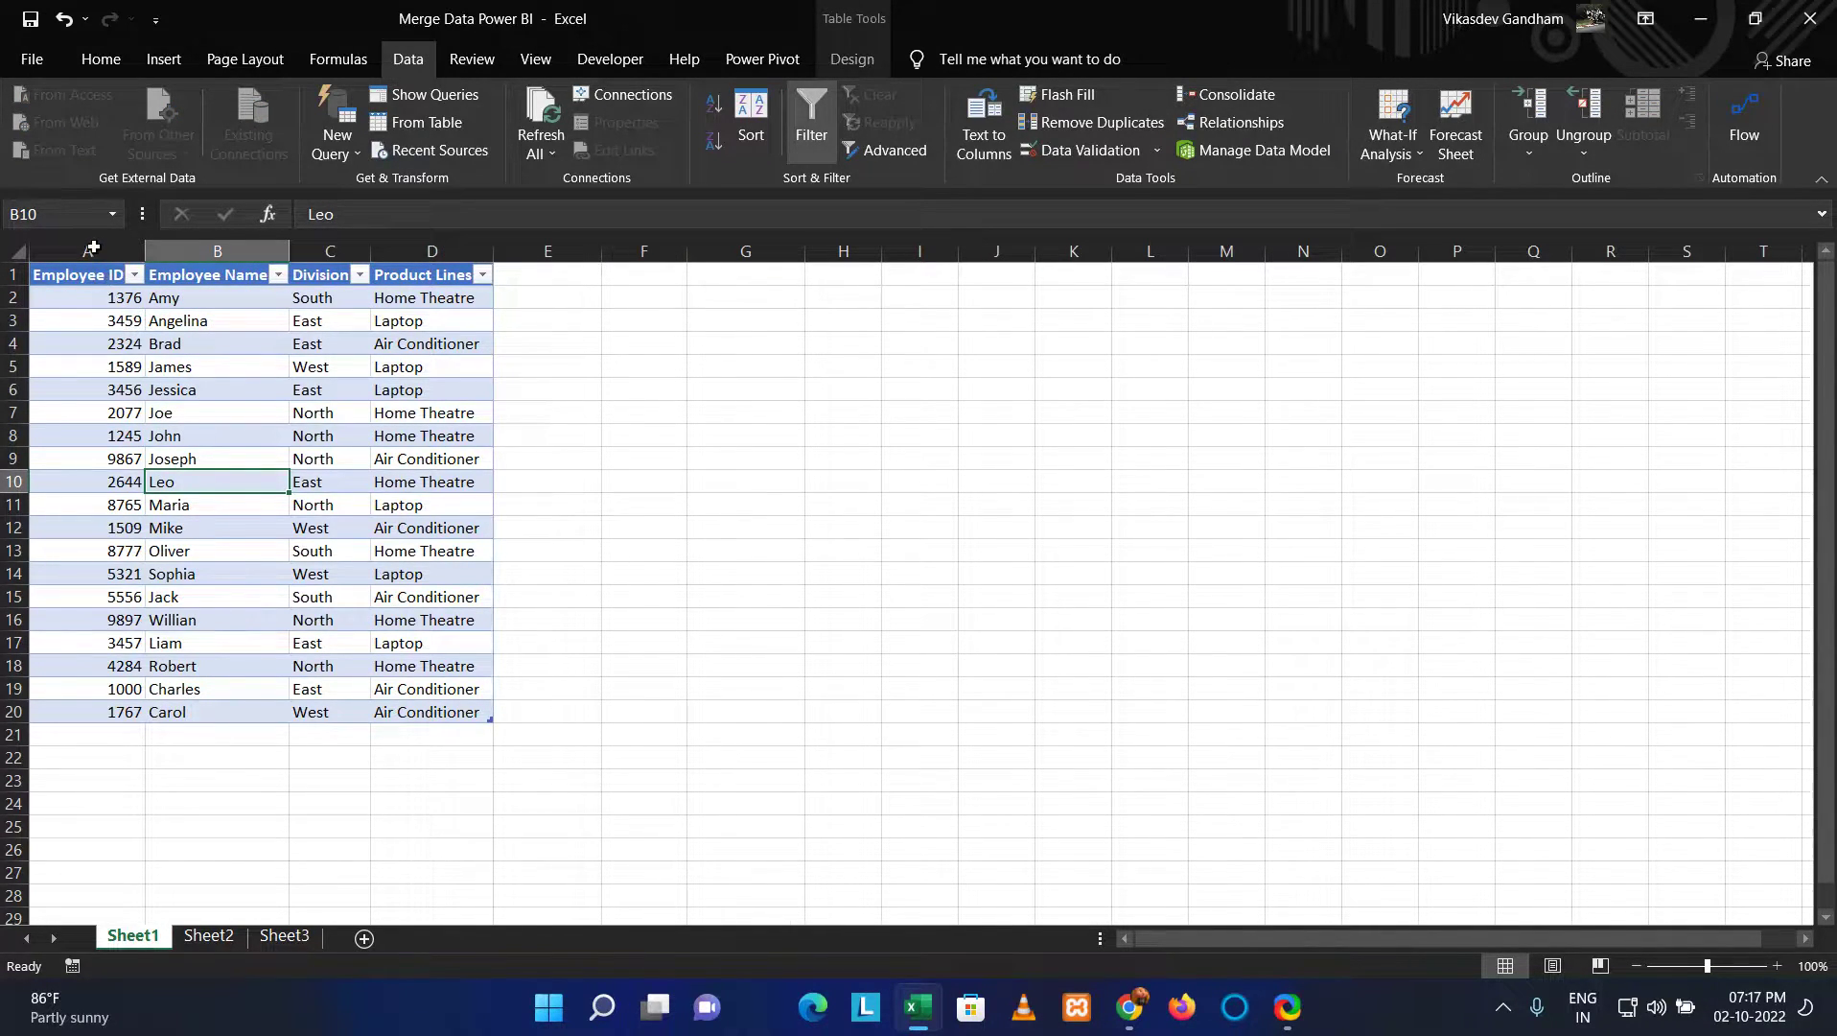
{"action": "key", "text": "Up"}
{"action": "key", "text": "Up"}
{"action": "key", "text": "Up"}
{"action": "key", "text": "Up"}
{"action": "key", "text": "Up"}
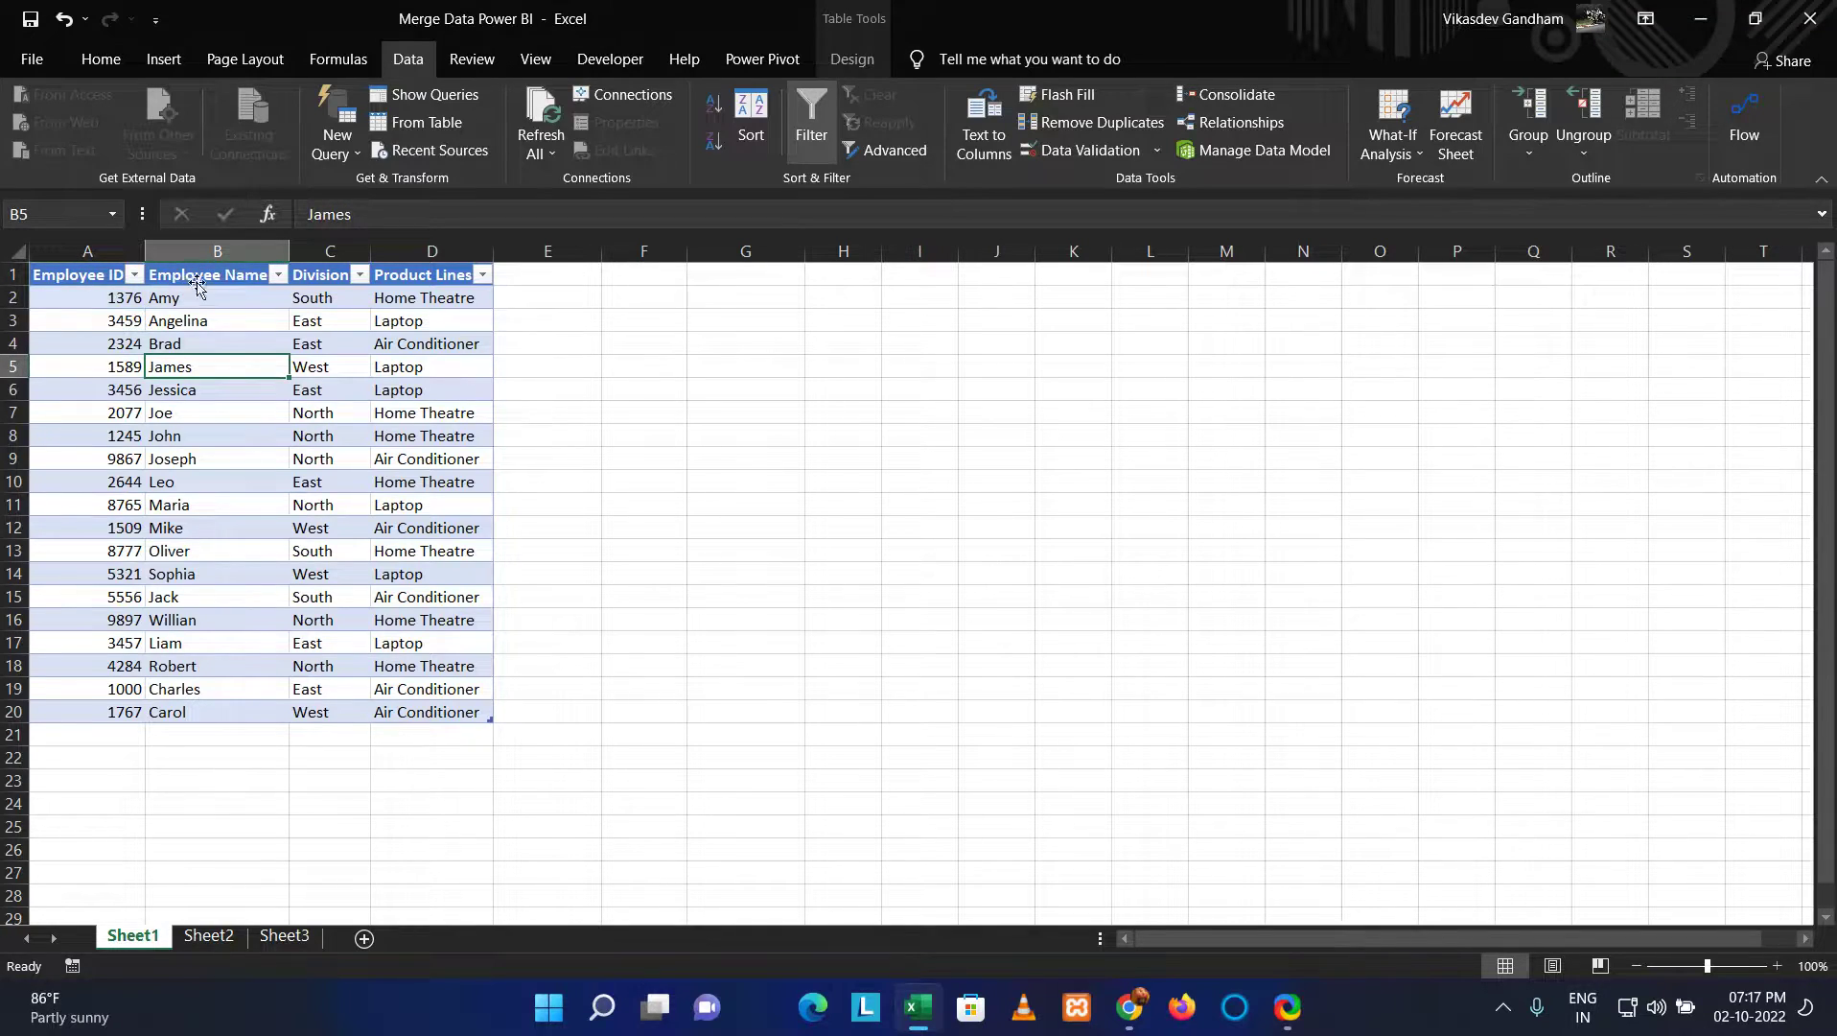
{"action": "key", "text": "Up"}
{"action": "key", "text": "Right"}
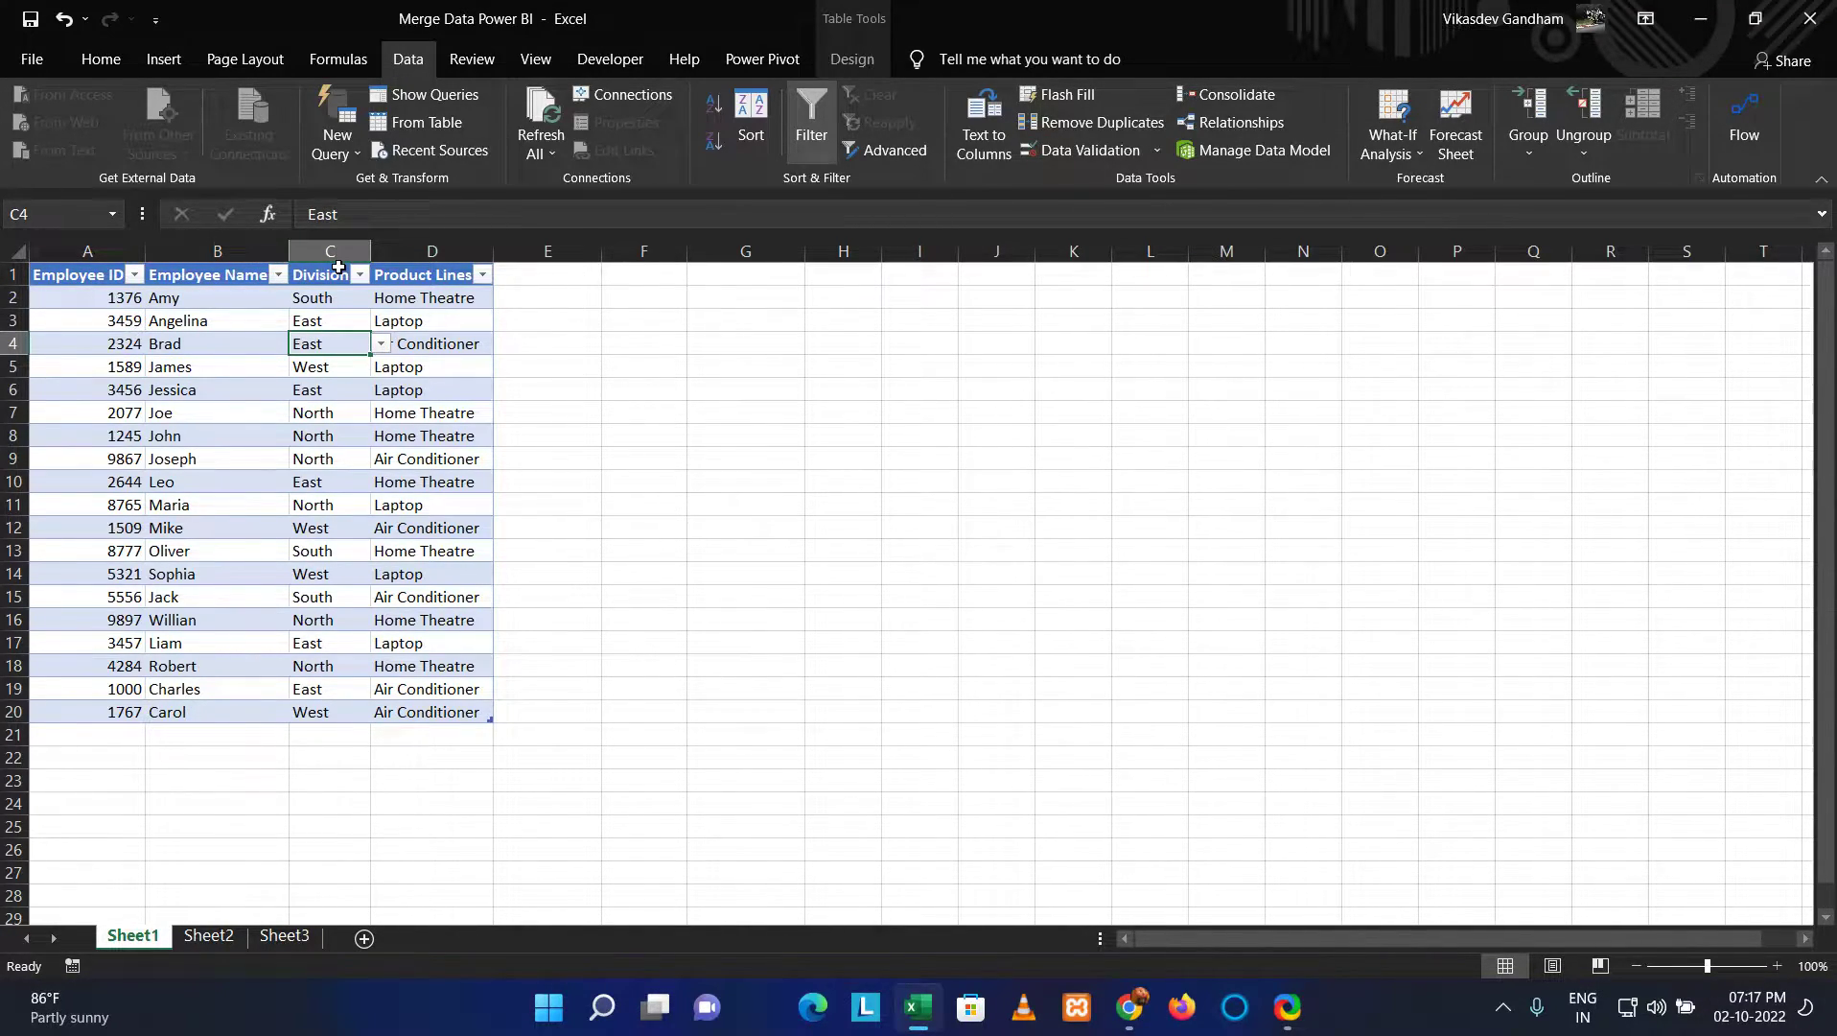
{"action": "key", "text": "Right"}
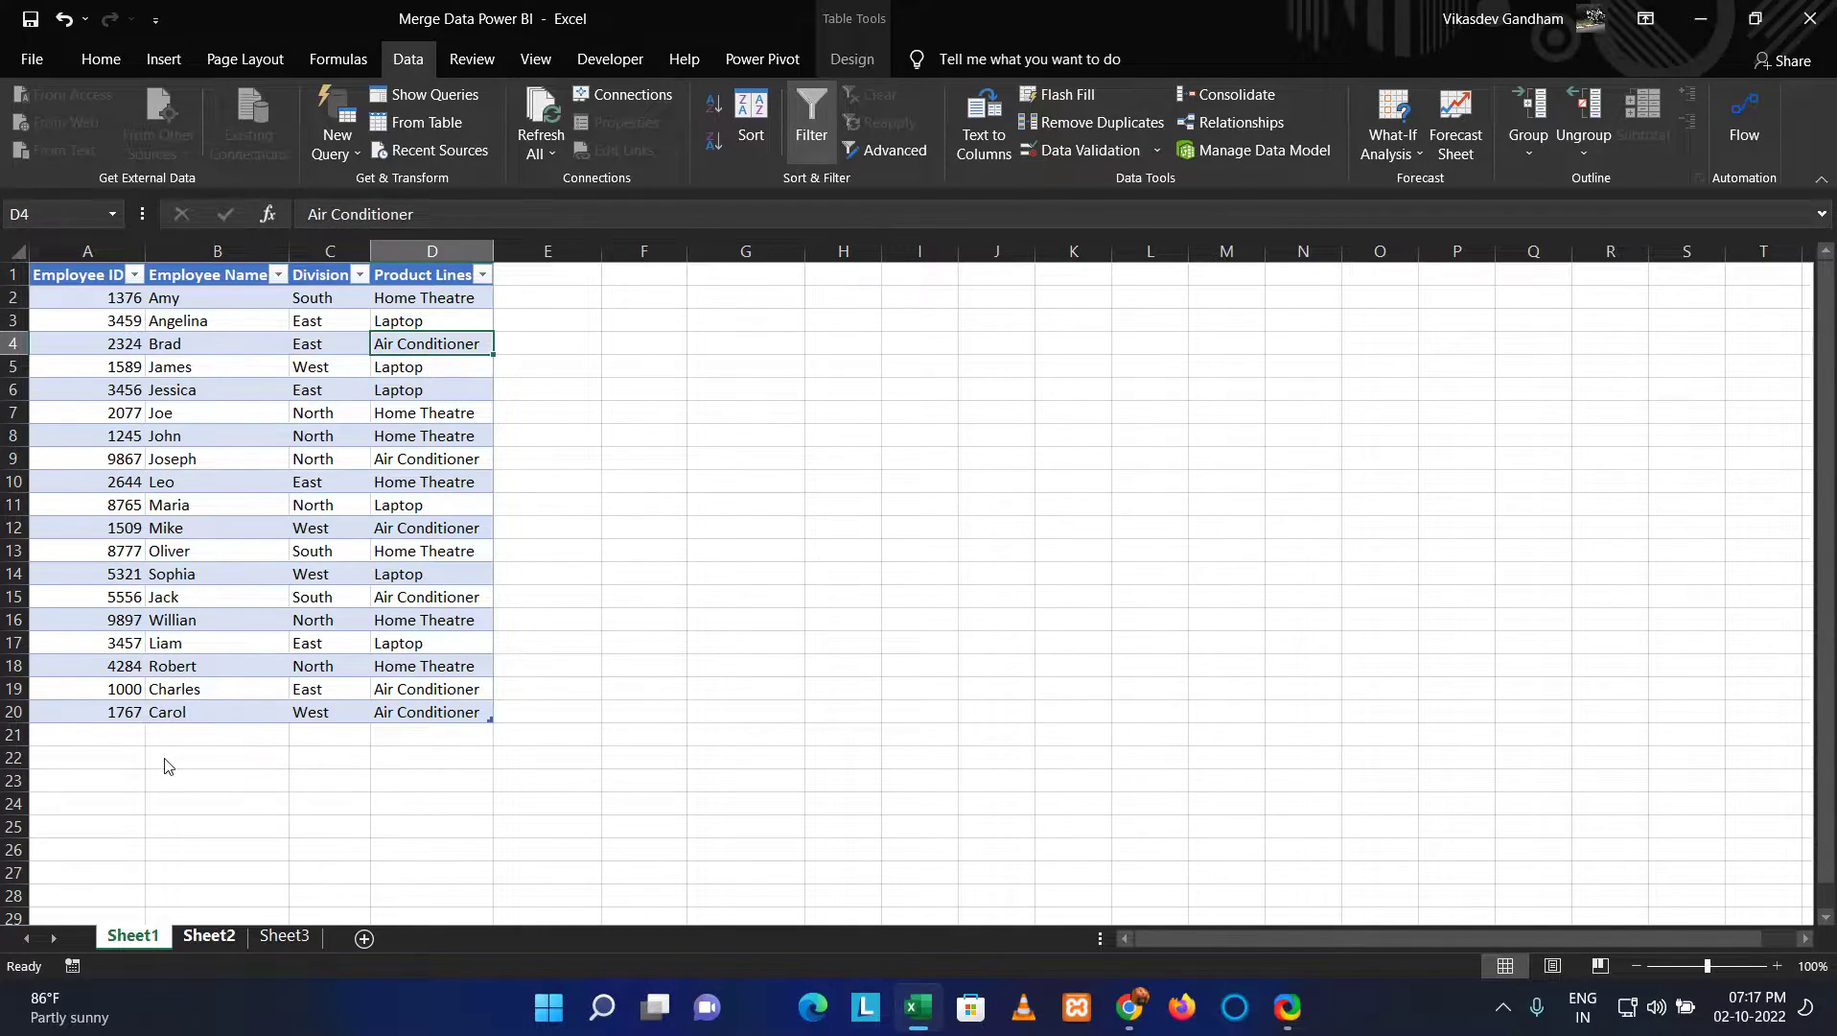
- Examine the Employee ID and Salary columns of the table on Sheet2
{"action": "key", "text": "ctrl+Page_Down"}
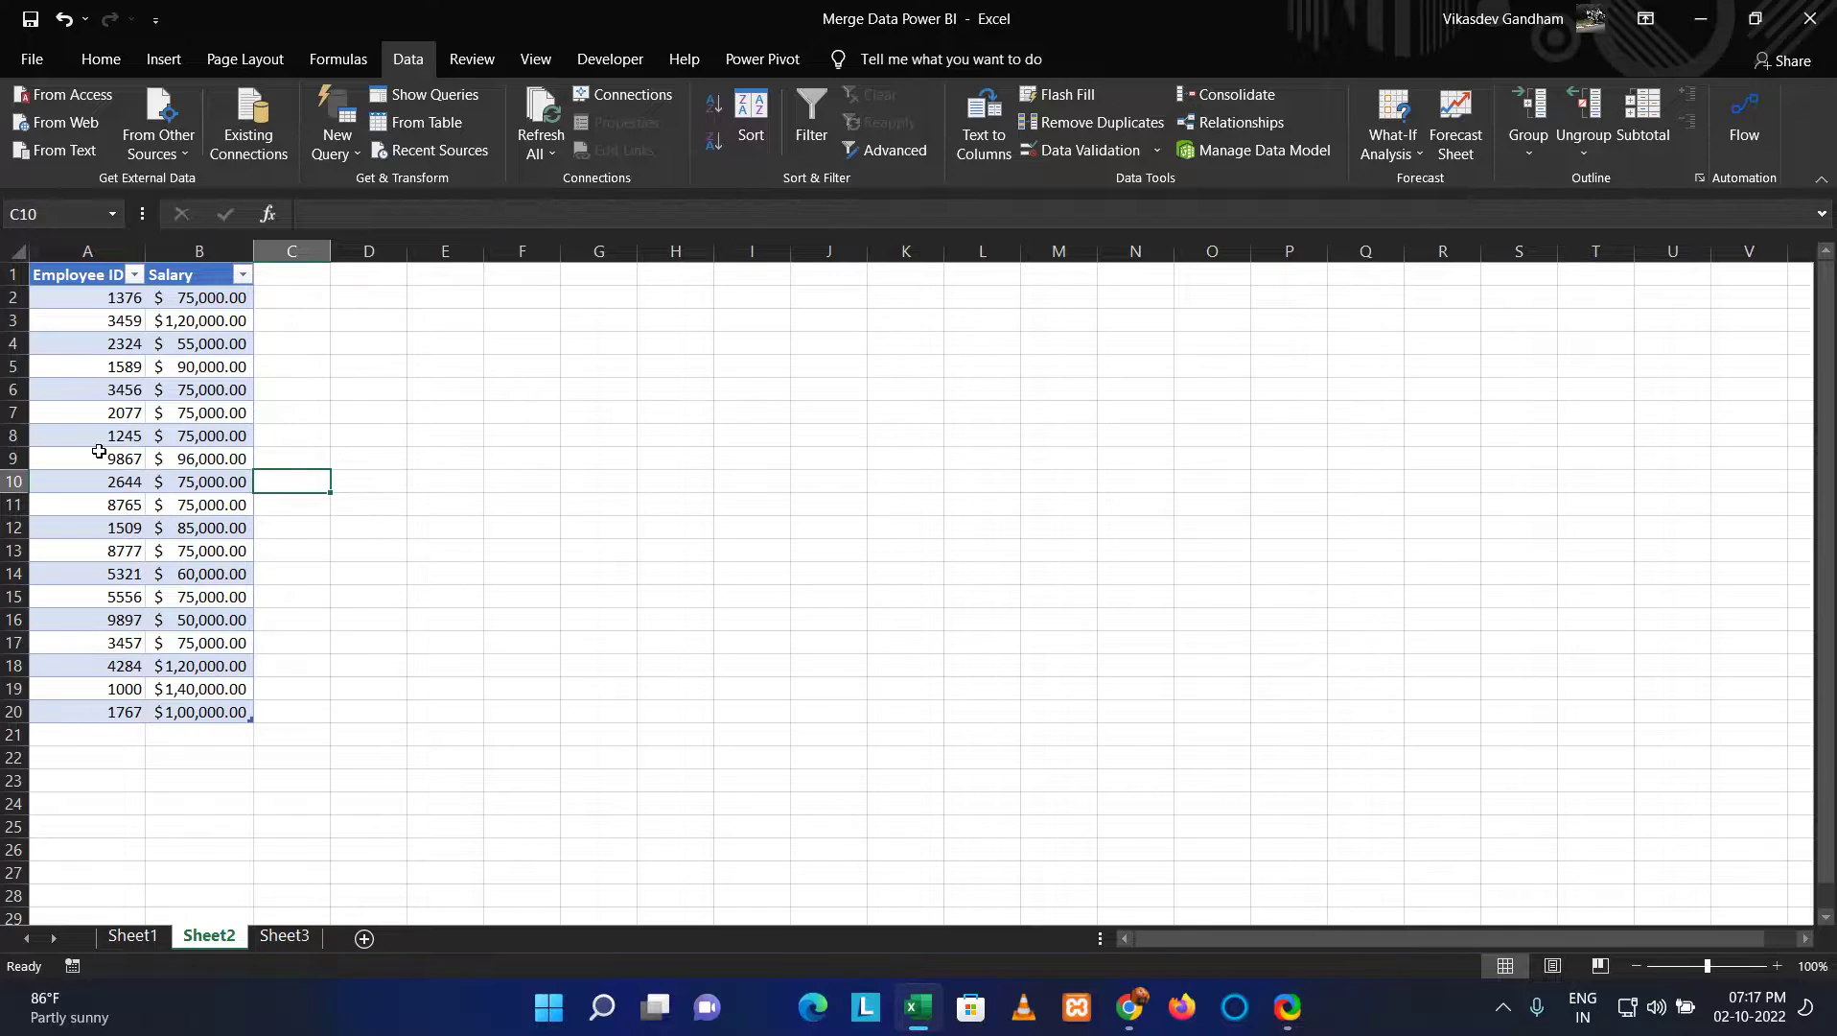
{"action": "key", "text": "Left"}
{"action": "key", "text": "Left"}
{"action": "key", "text": "Up"}
{"action": "key", "text": "Up"}
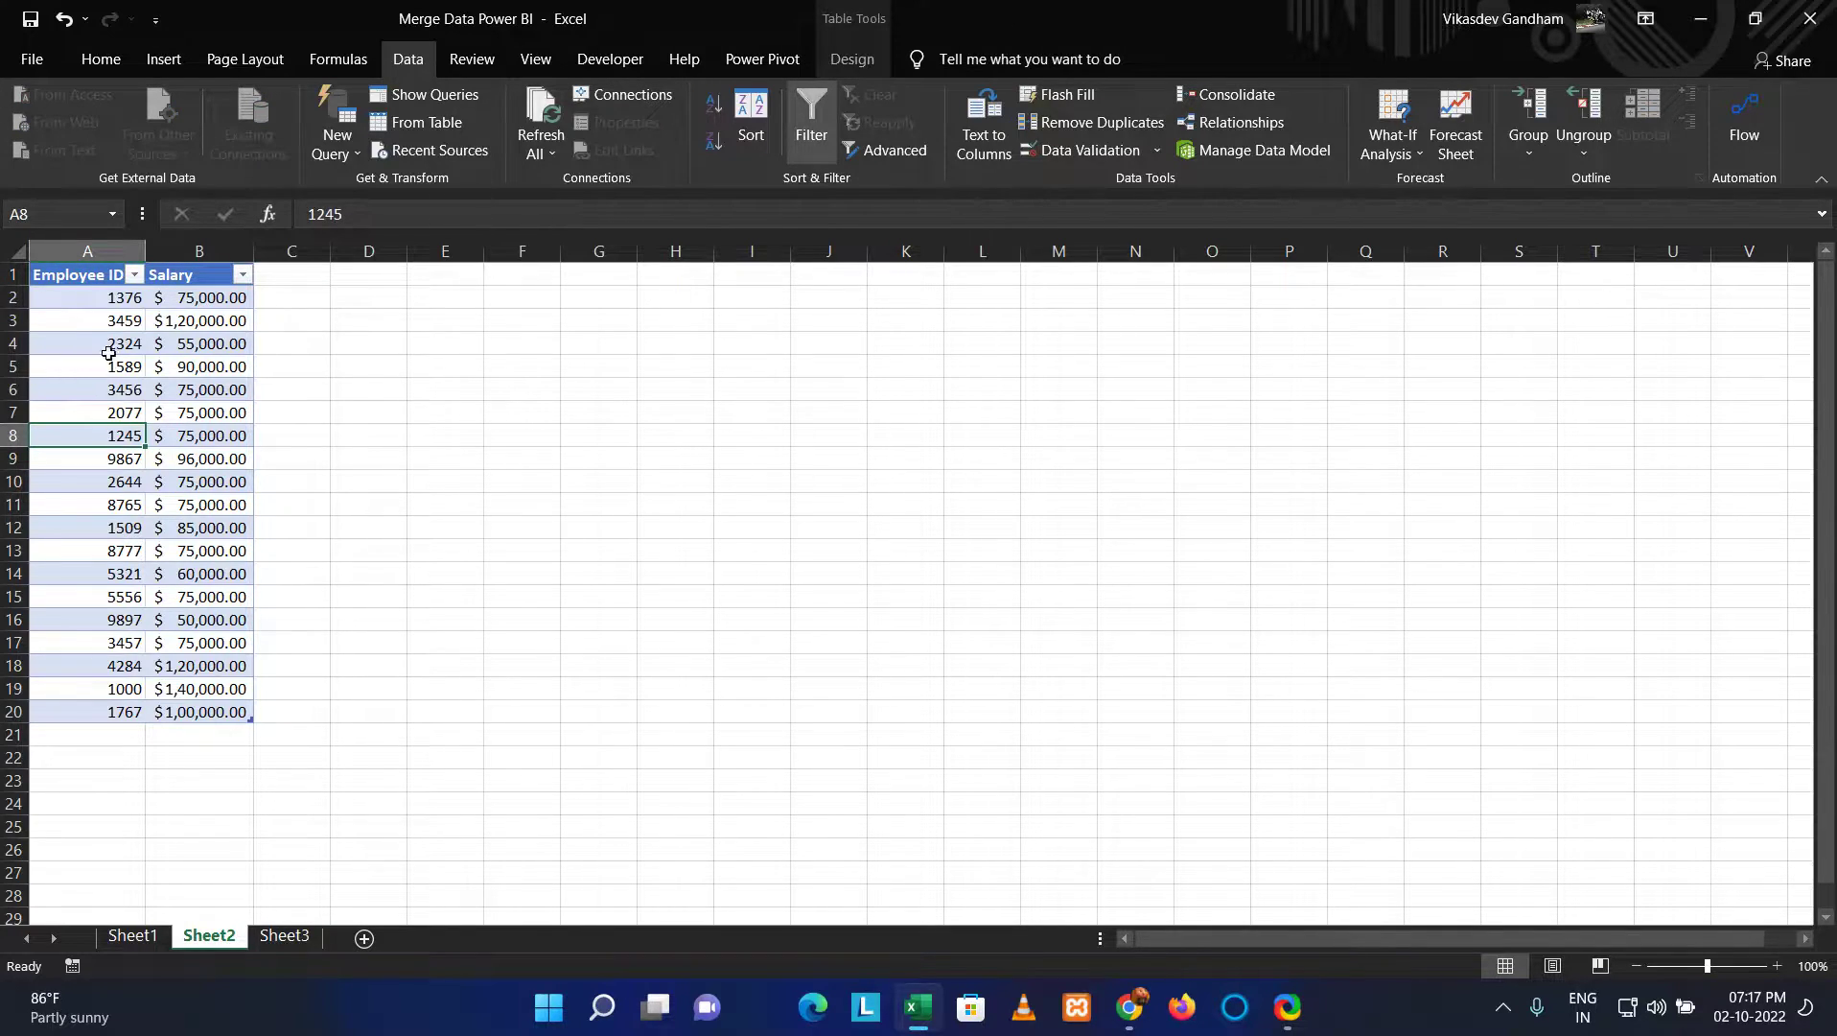
{"action": "key", "text": "Down"}
{"action": "key", "text": "Right"}
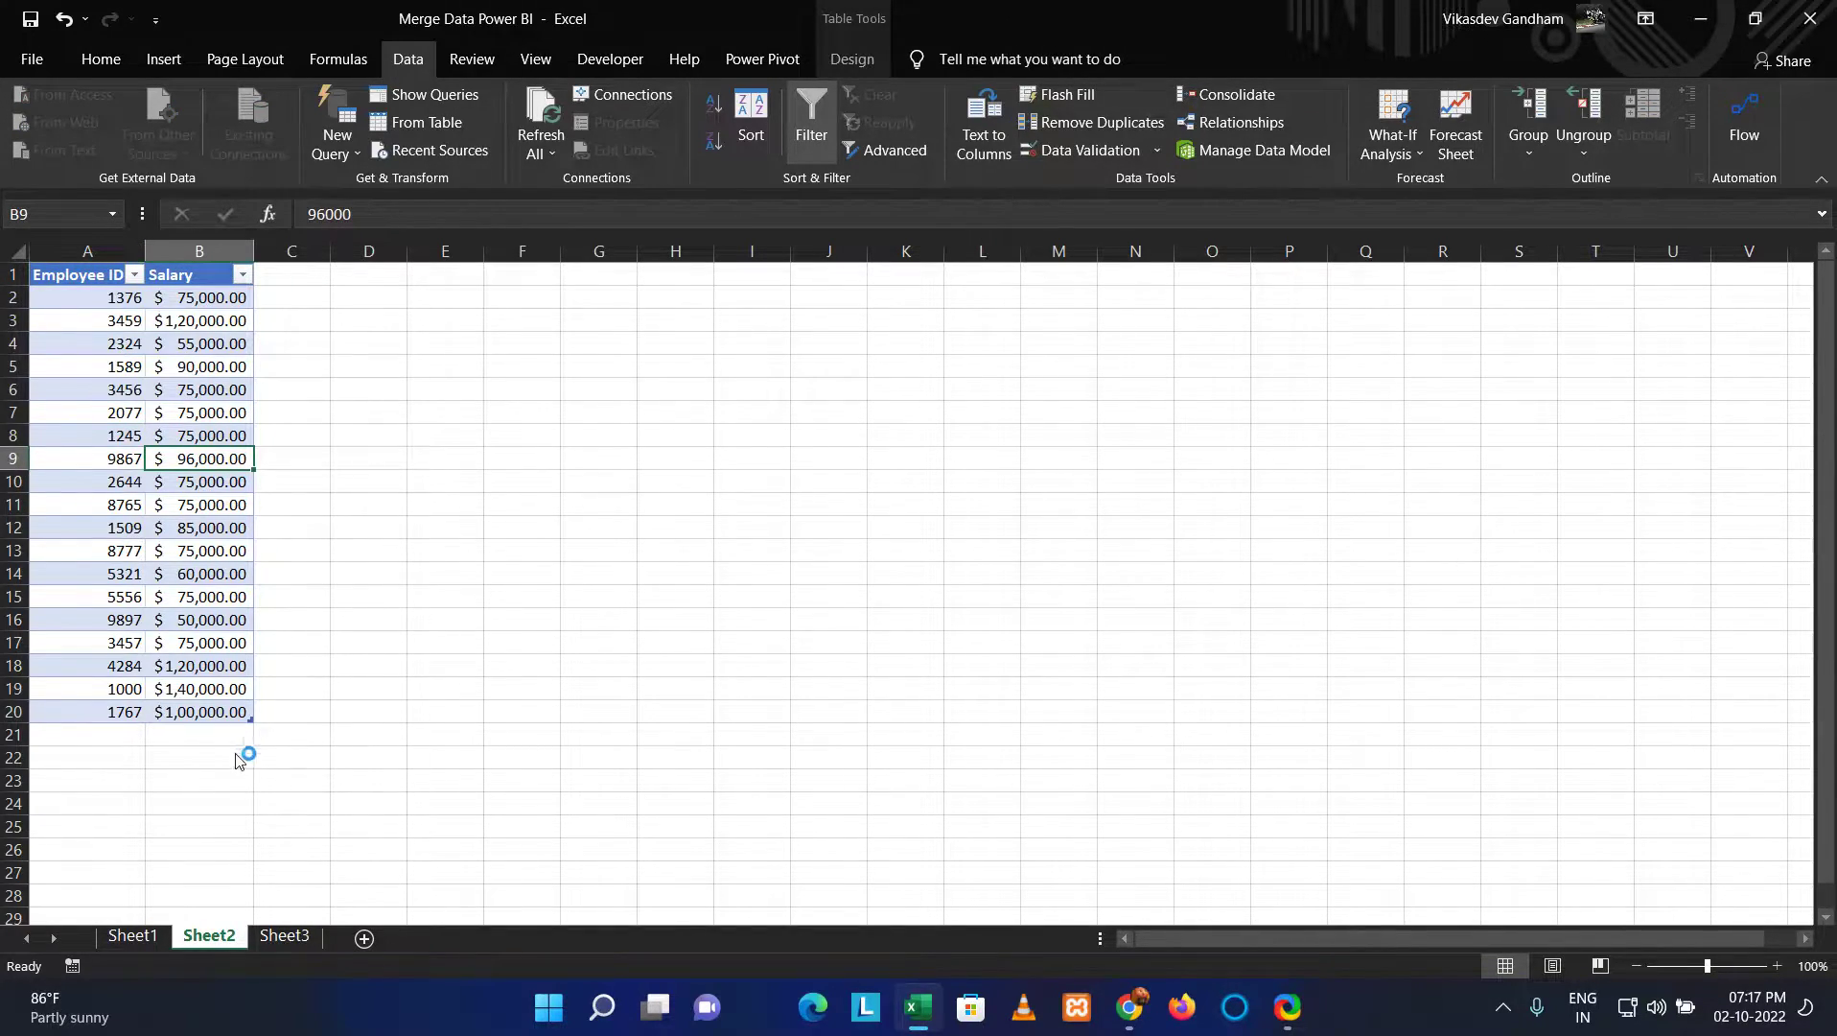
- Examine the Employee ID, Hire Date and Persent Salary columns of the table on Sheet3
{"action": "key", "text": "ctrl+Page_Down"}
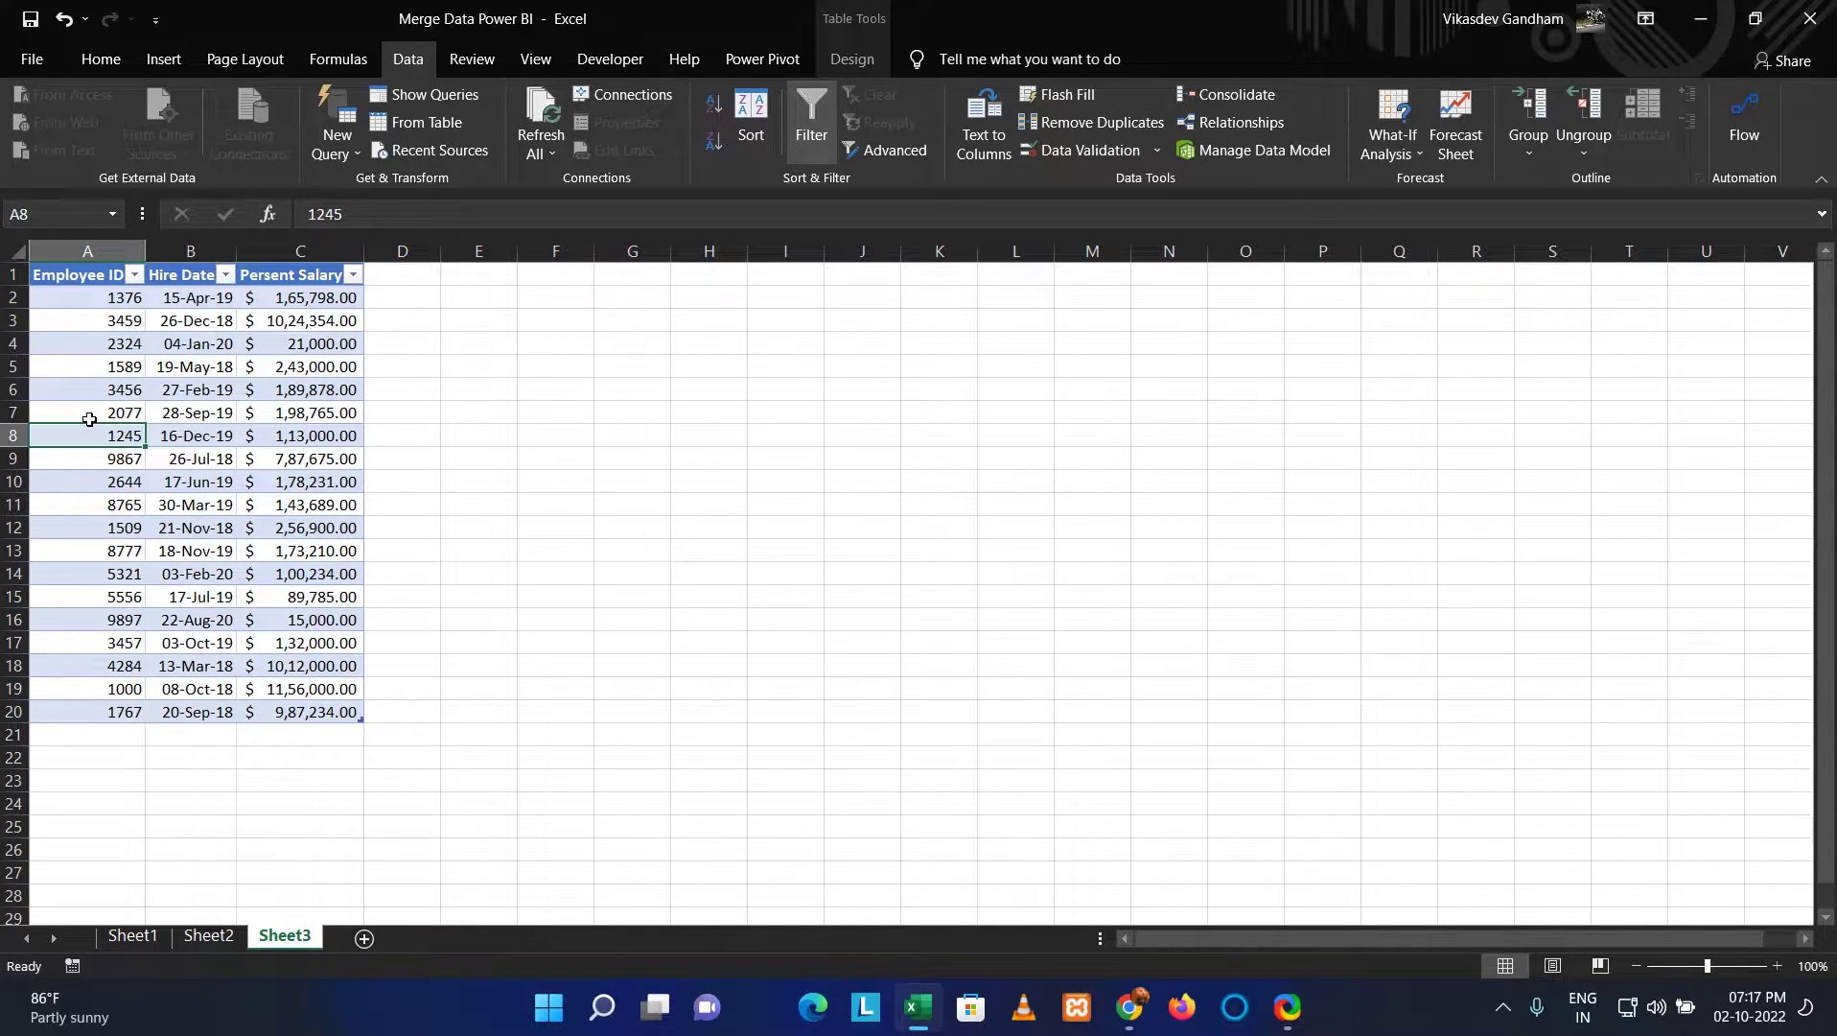
{"action": "key", "text": "Down"}
{"action": "key", "text": "Down"}
{"action": "key", "text": "Right"}
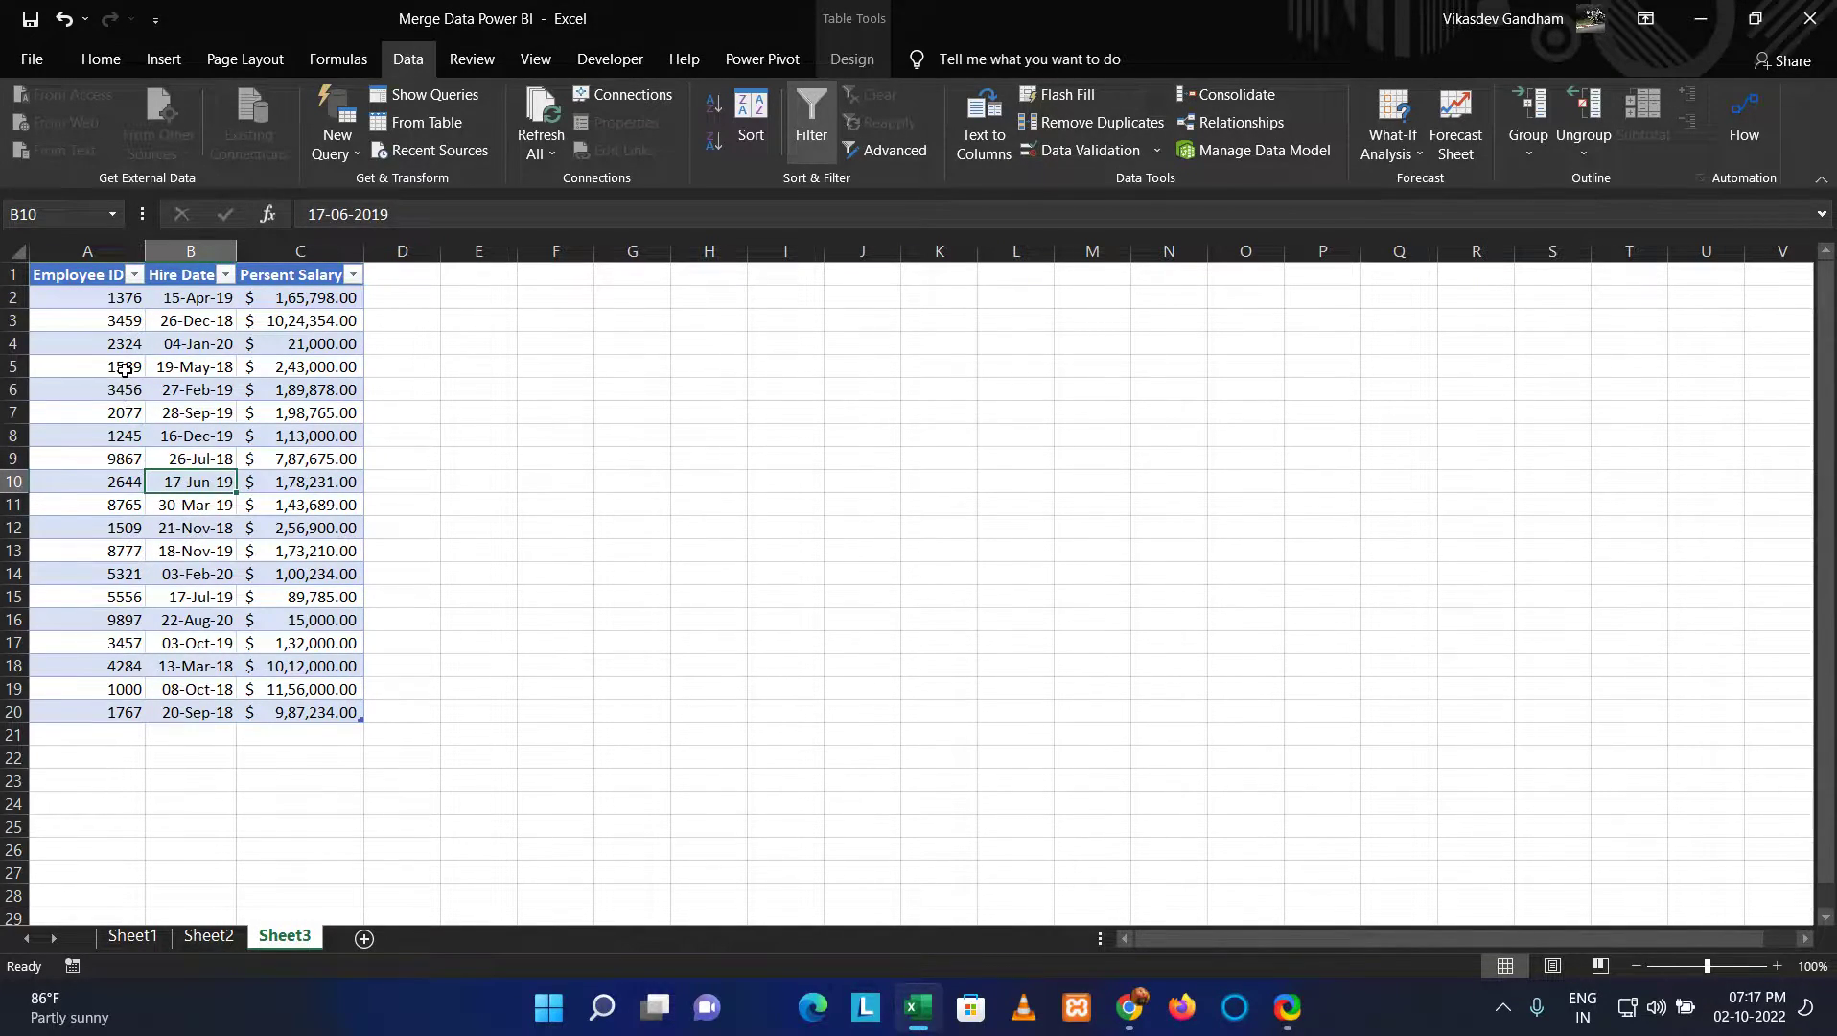
{"action": "key", "text": "Up"}
{"action": "key", "text": "Up"}
{"action": "key", "text": "Up"}
{"action": "key", "text": "Right"}
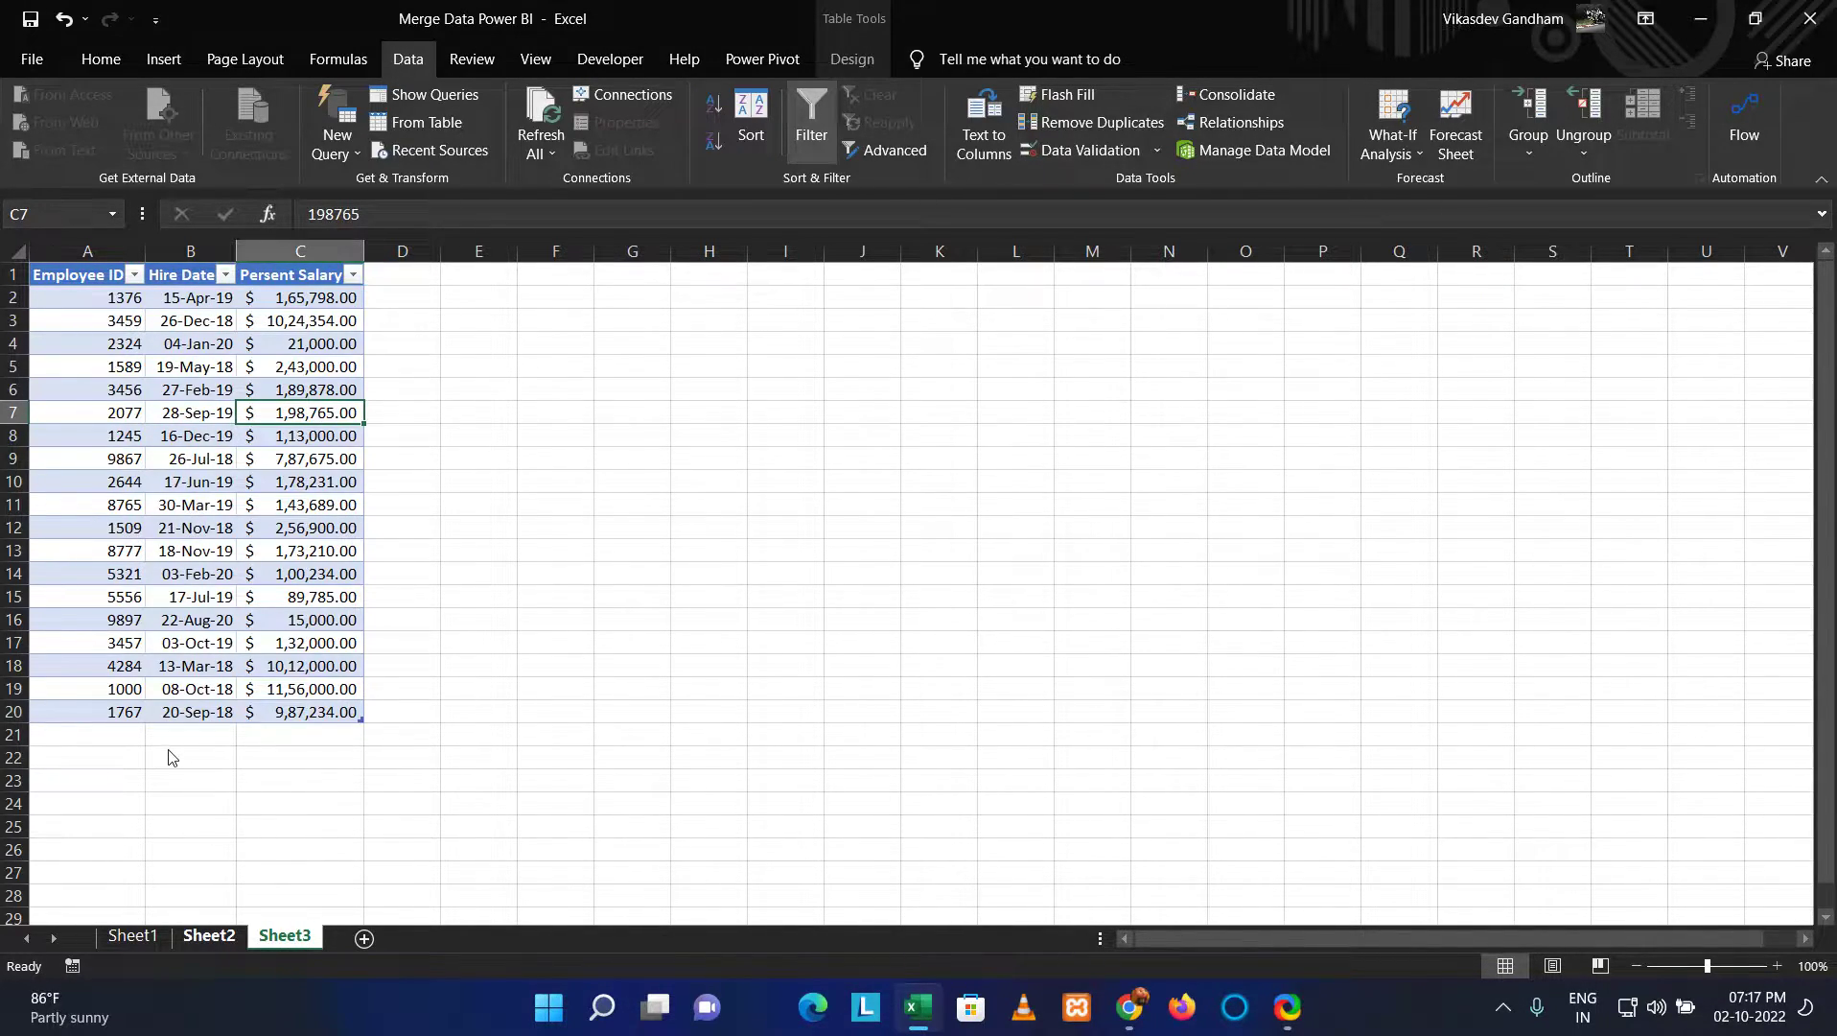
- Return to Sheet1 and check the empty columns beside the employee table and its Employee ID column
{"action": "key", "text": "ctrl+Page_Up"}
{"action": "key", "text": "ctrl+Page_Up"}
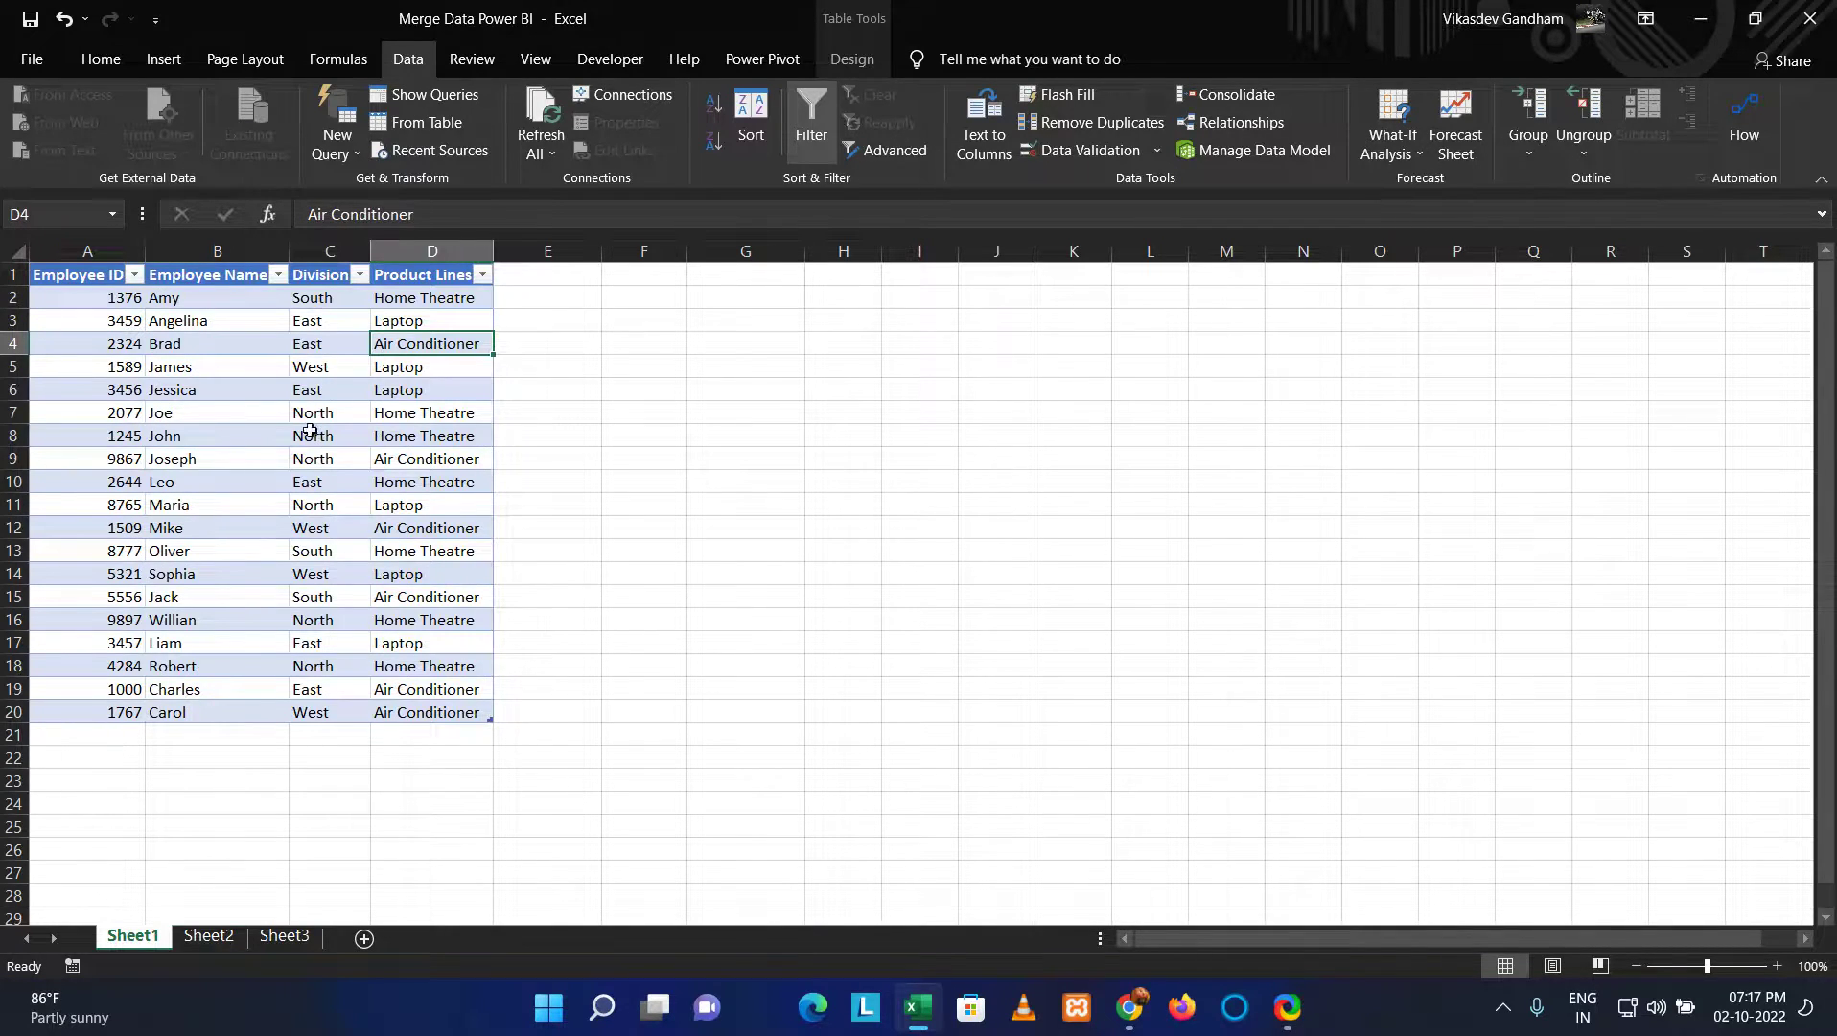
{"action": "key", "text": "Right"}
{"action": "key", "text": "Right"}
{"action": "key", "text": "Down"}
{"action": "key", "text": "Down"}
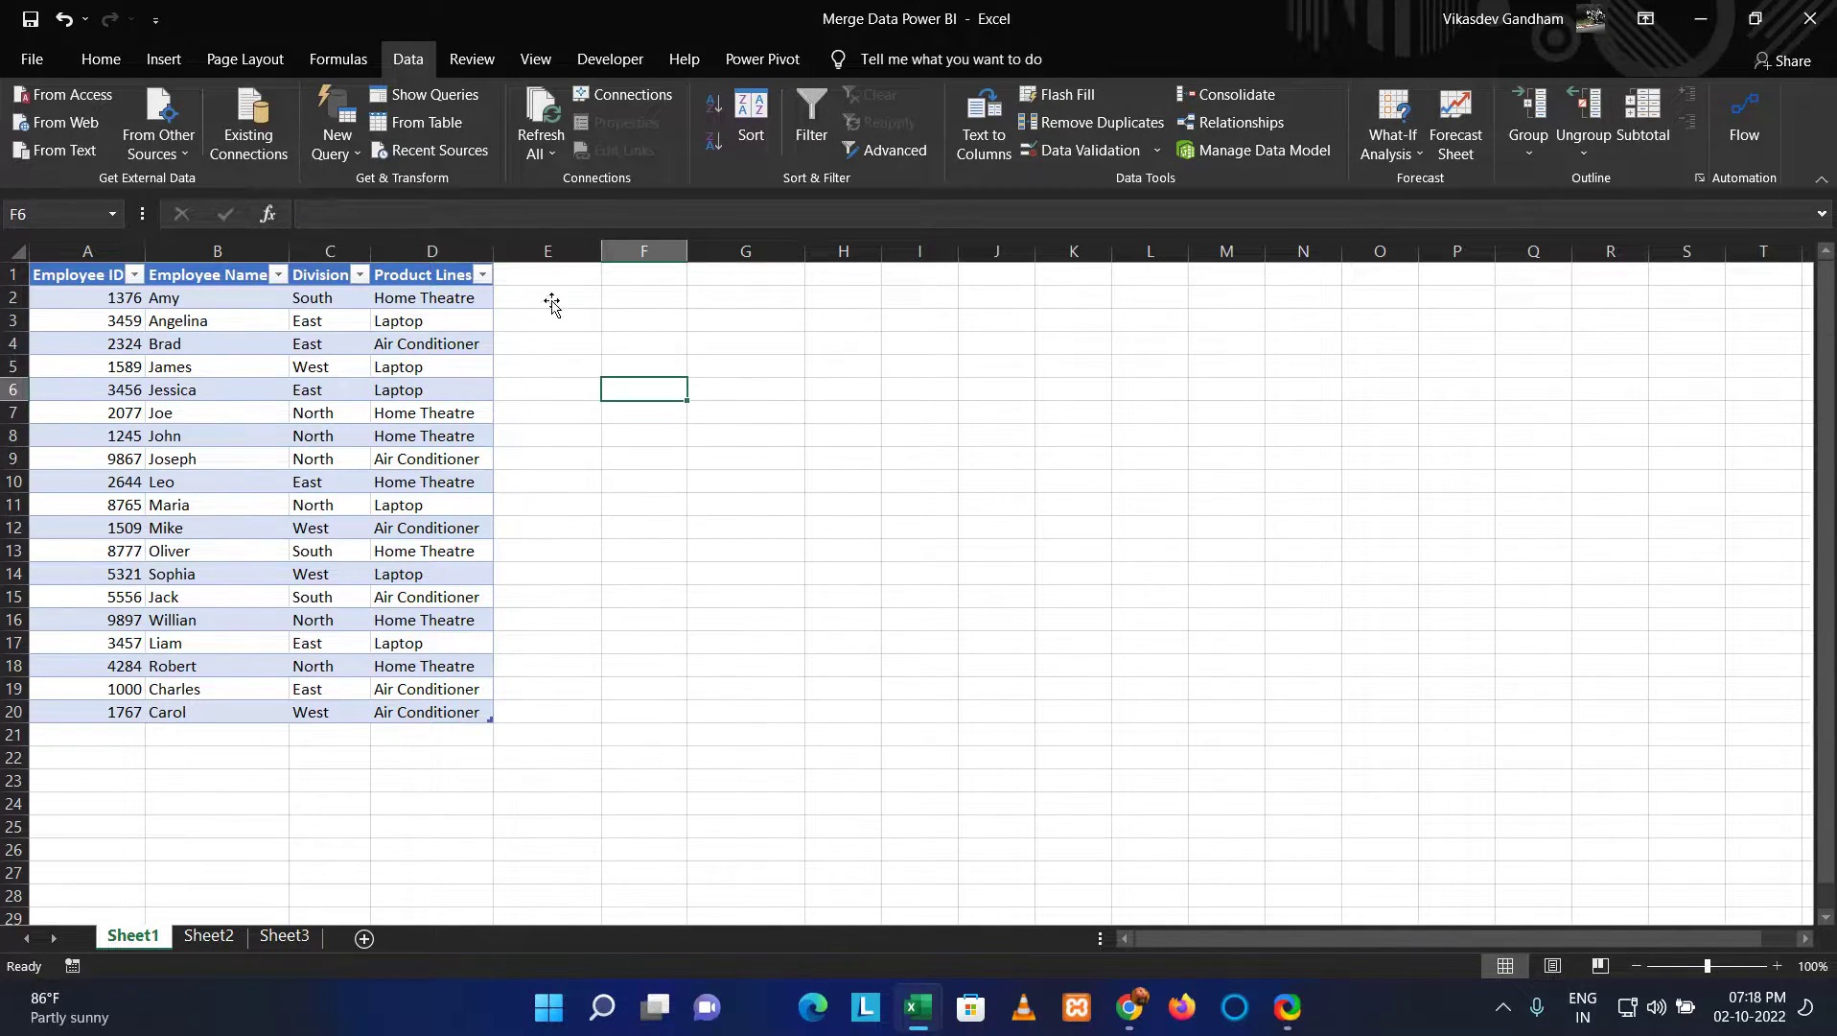
{"action": "key", "text": "Right"}
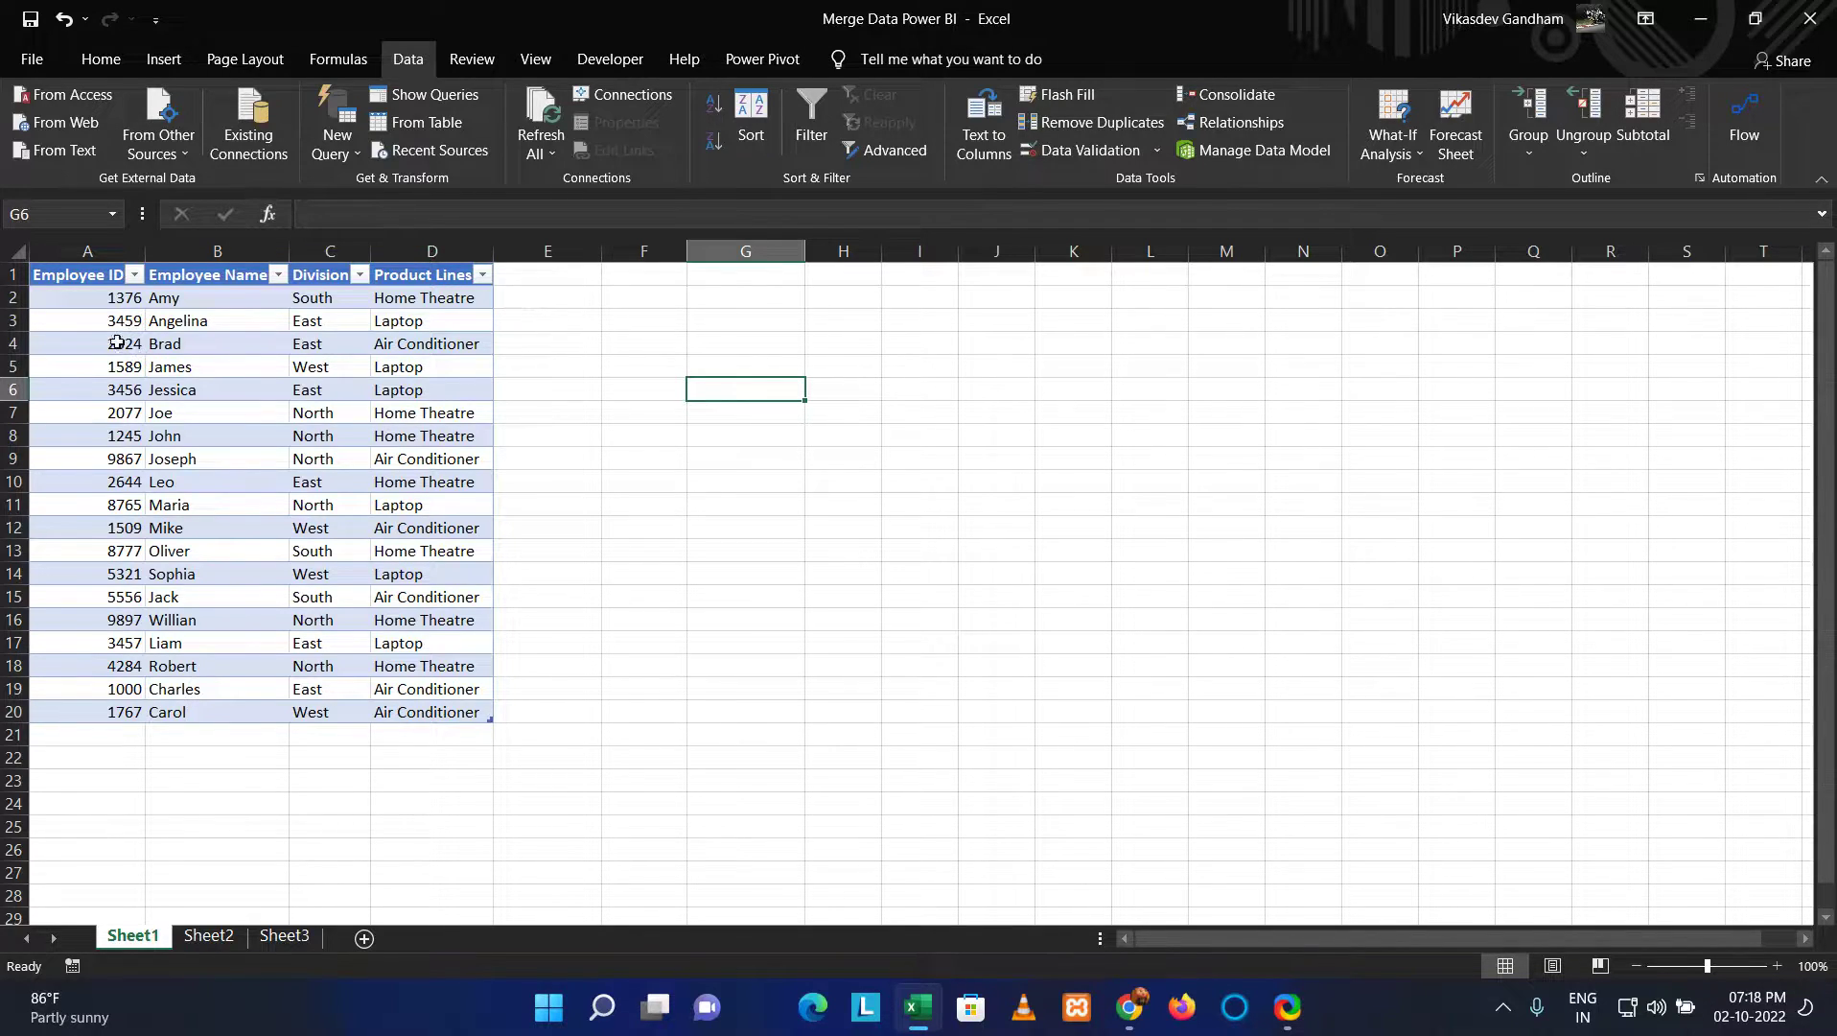
{"action": "key", "text": "Down"}
{"action": "key", "text": "Home"}
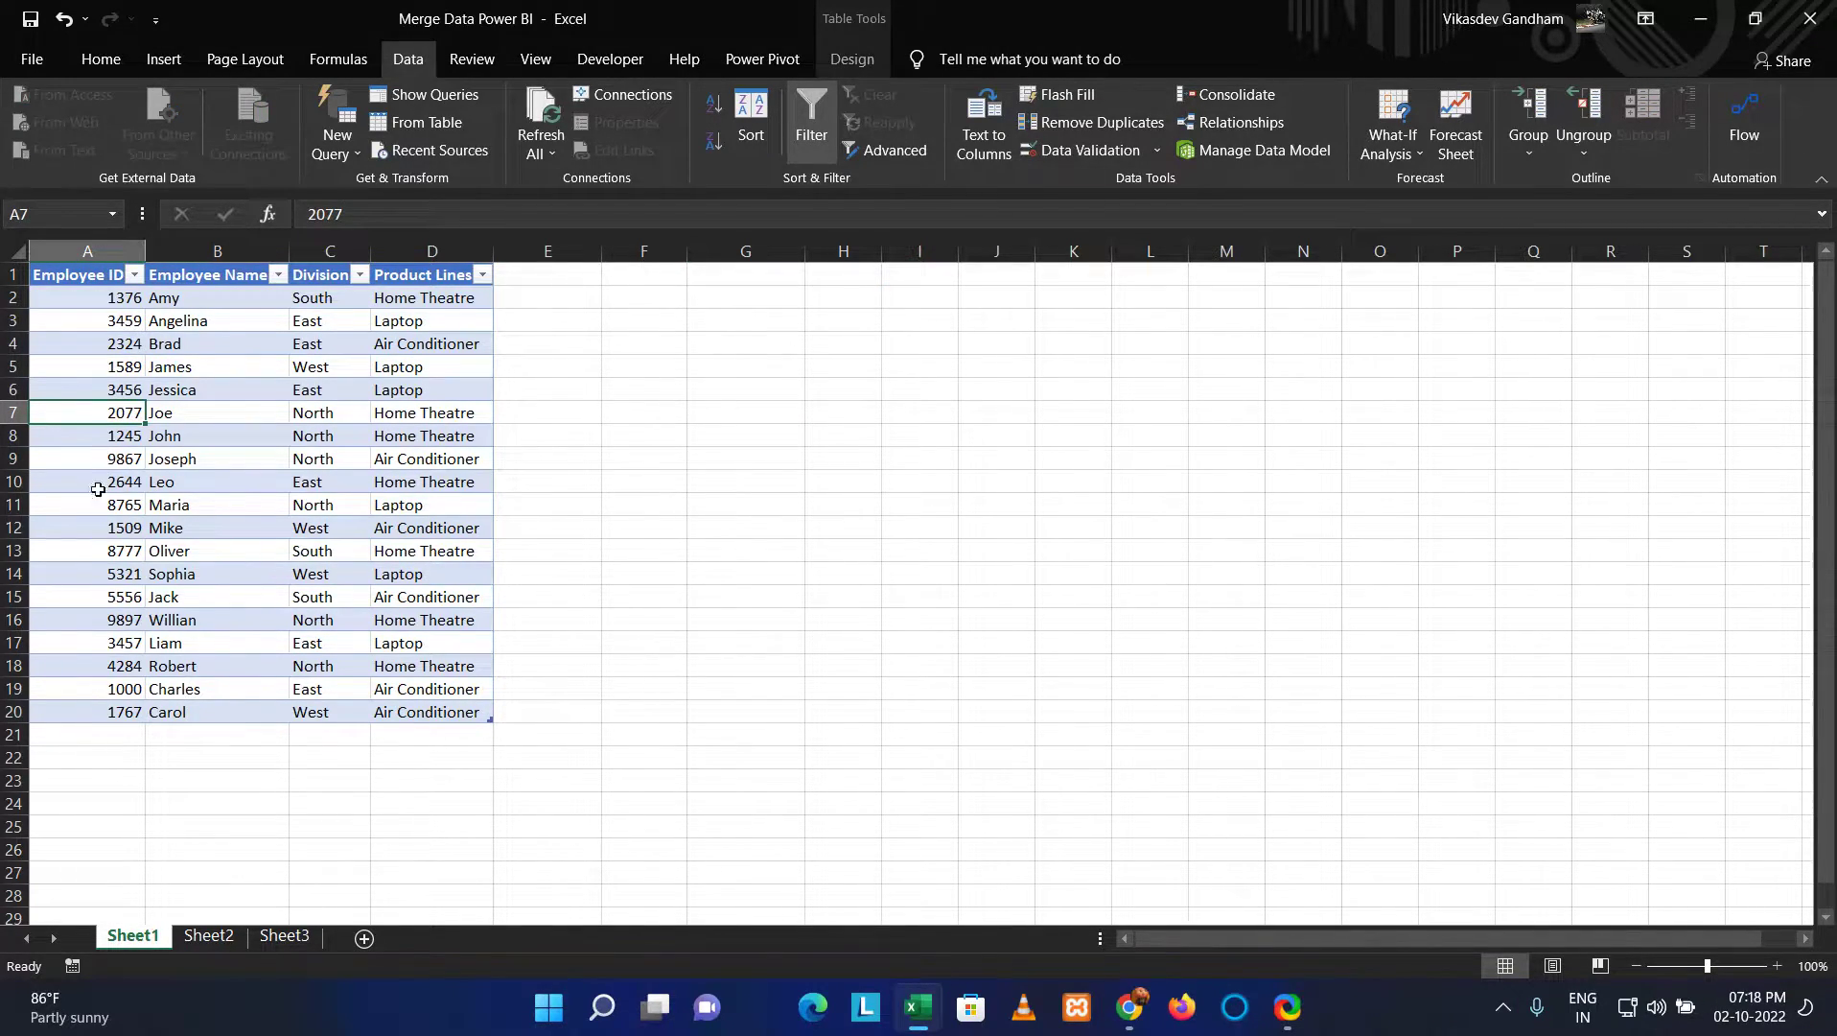
- Compare the tables on Sheet1, Sheet2 and Sheet3 for their shared Employee ID column
{"action": "key", "text": "ctrl+Page_Down"}
{"action": "key", "text": "ctrl+Page_Down"}
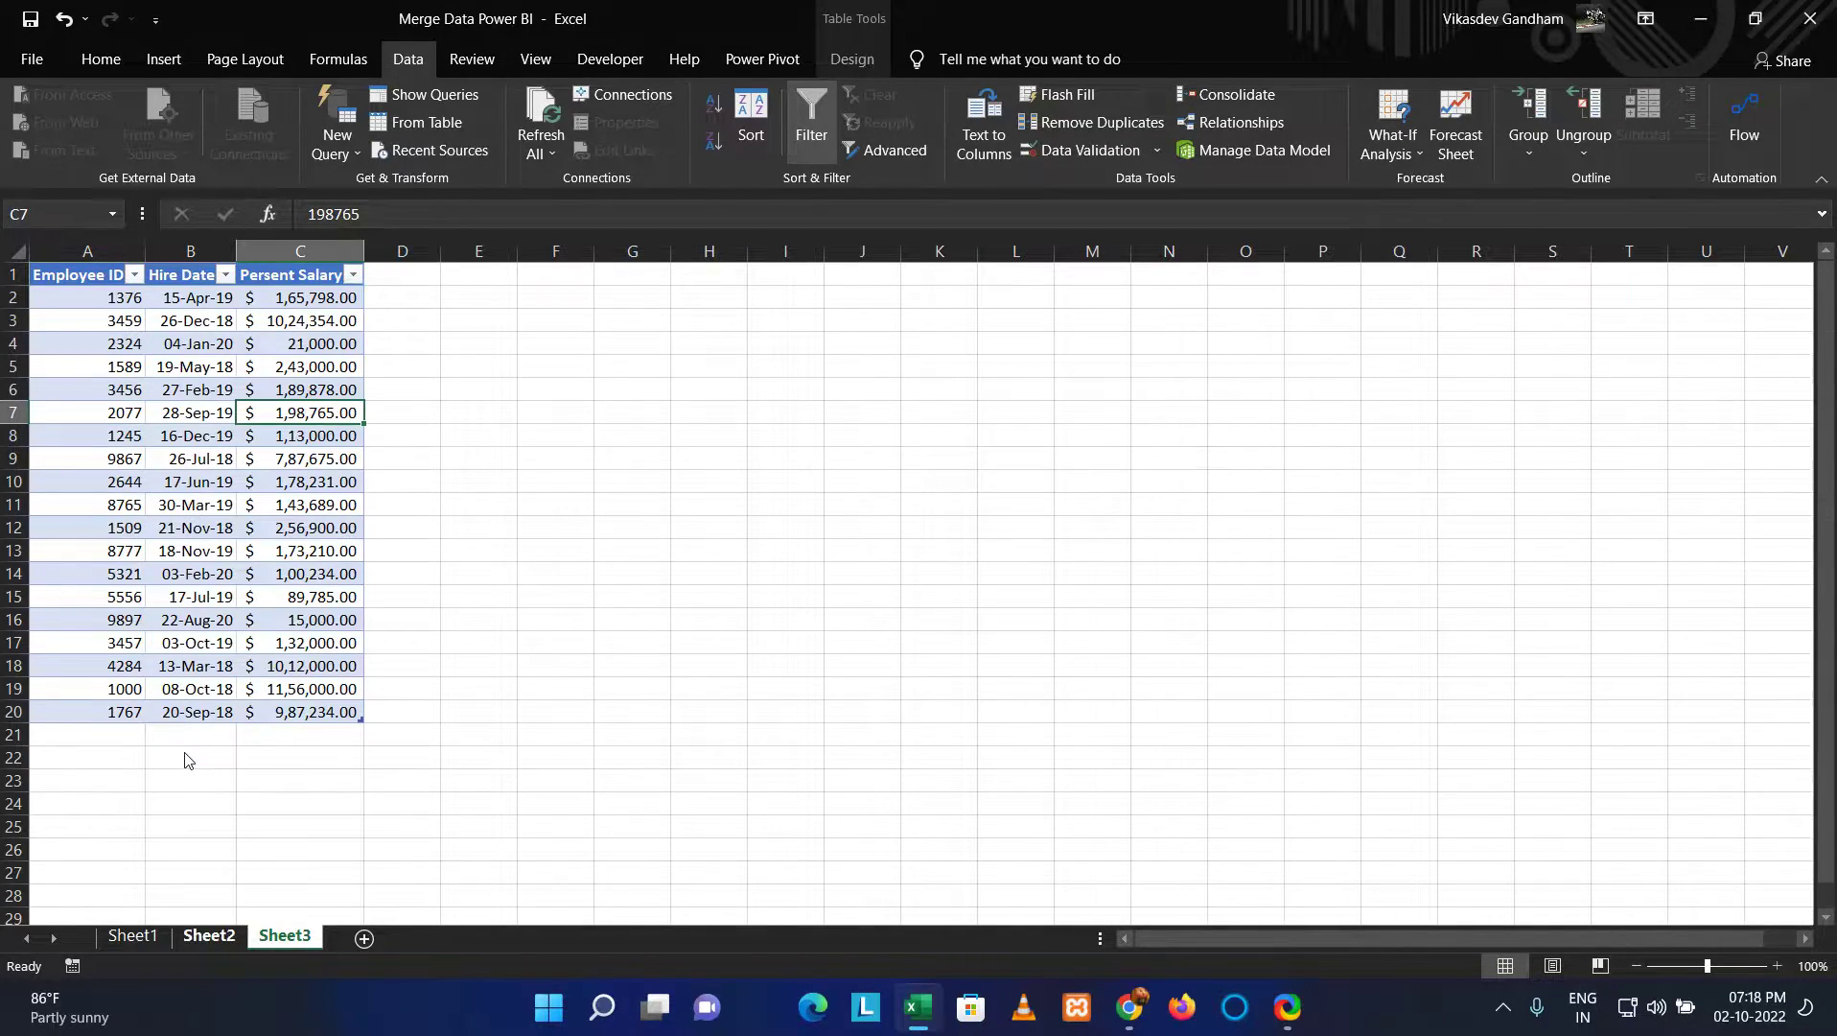
{"action": "key", "text": "ctrl+Page_Up"}
{"action": "key", "text": "ctrl+Page_Up"}
{"action": "key", "text": "ctrl+Page_Down"}
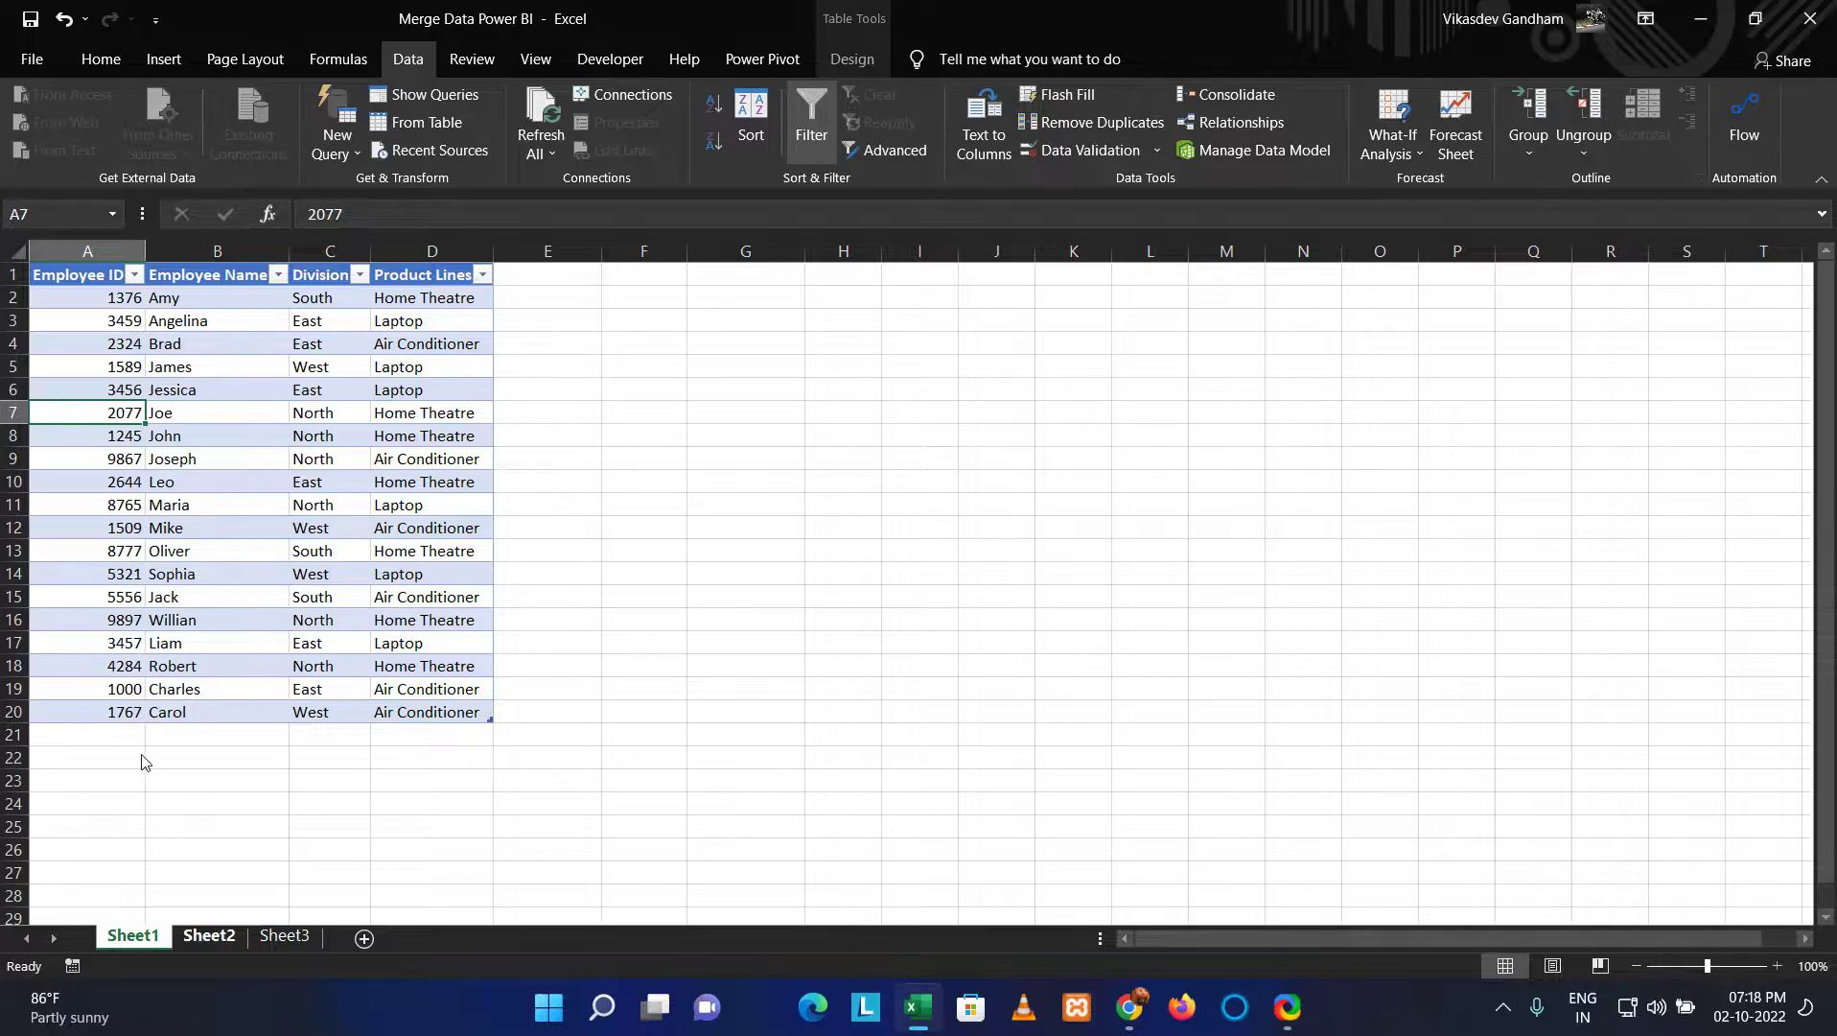
{"action": "key", "text": "ctrl+Page_Down"}
{"action": "key", "text": "ctrl+Page_Up"}
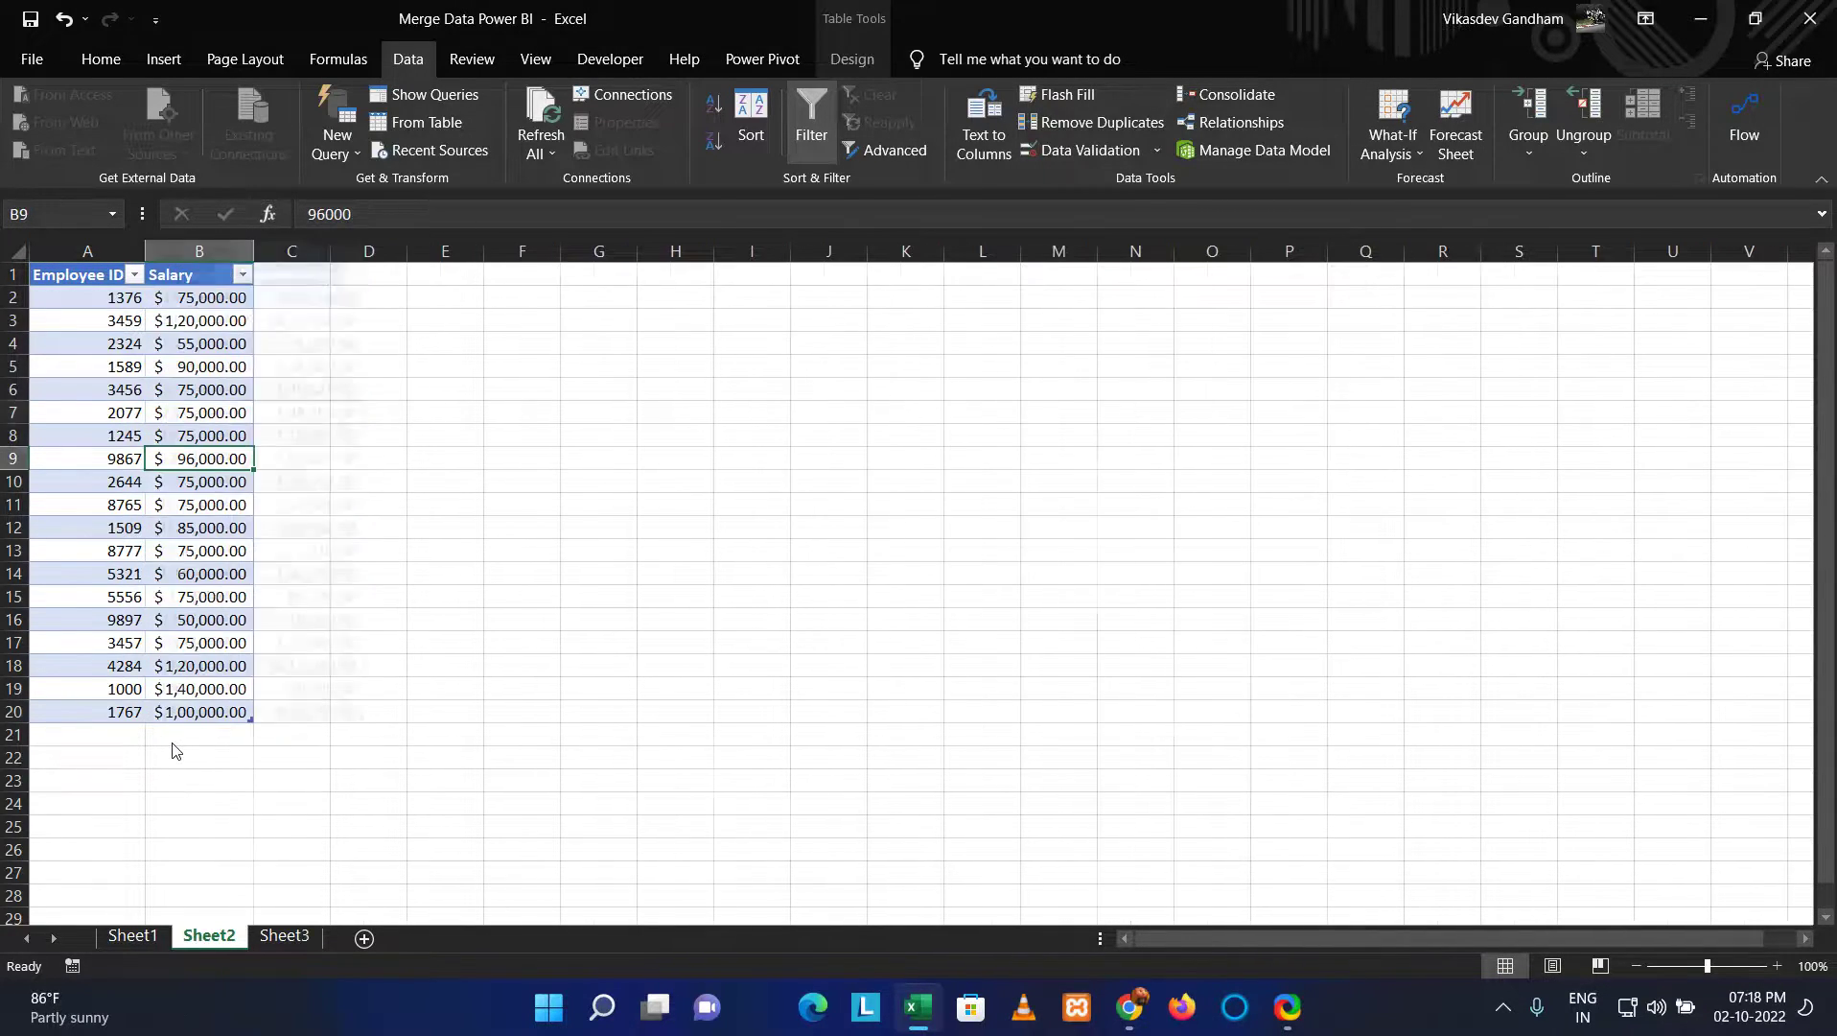
{"action": "key", "text": "ctrl+Page_Up"}
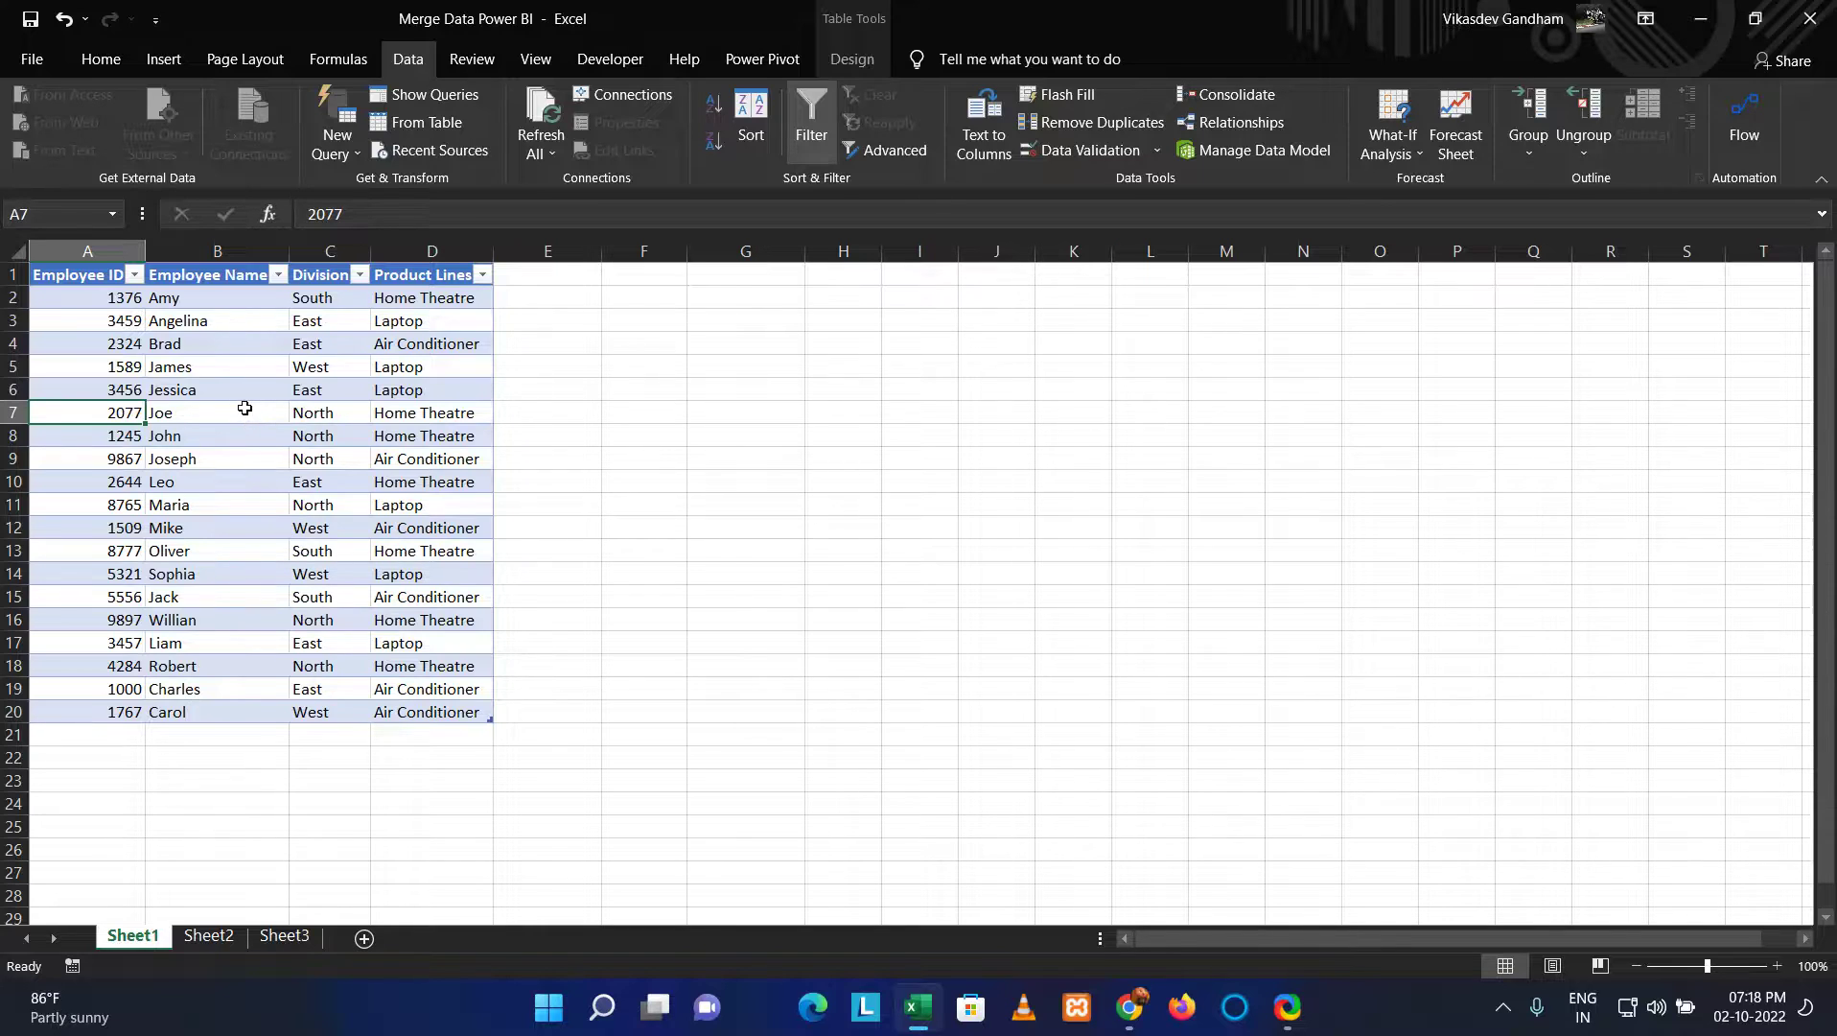
- Create a Power Query query from the employee table on Sheet1 and load it with Only Create Connection
{"action": "key", "text": "Right"}
{"action": "key", "text": "Right"}
{"action": "key", "text": "Down"}
{"action": "key", "text": "Down"}
{"action": "key", "text": "Down"}
{"action": "key", "text": "Down"}
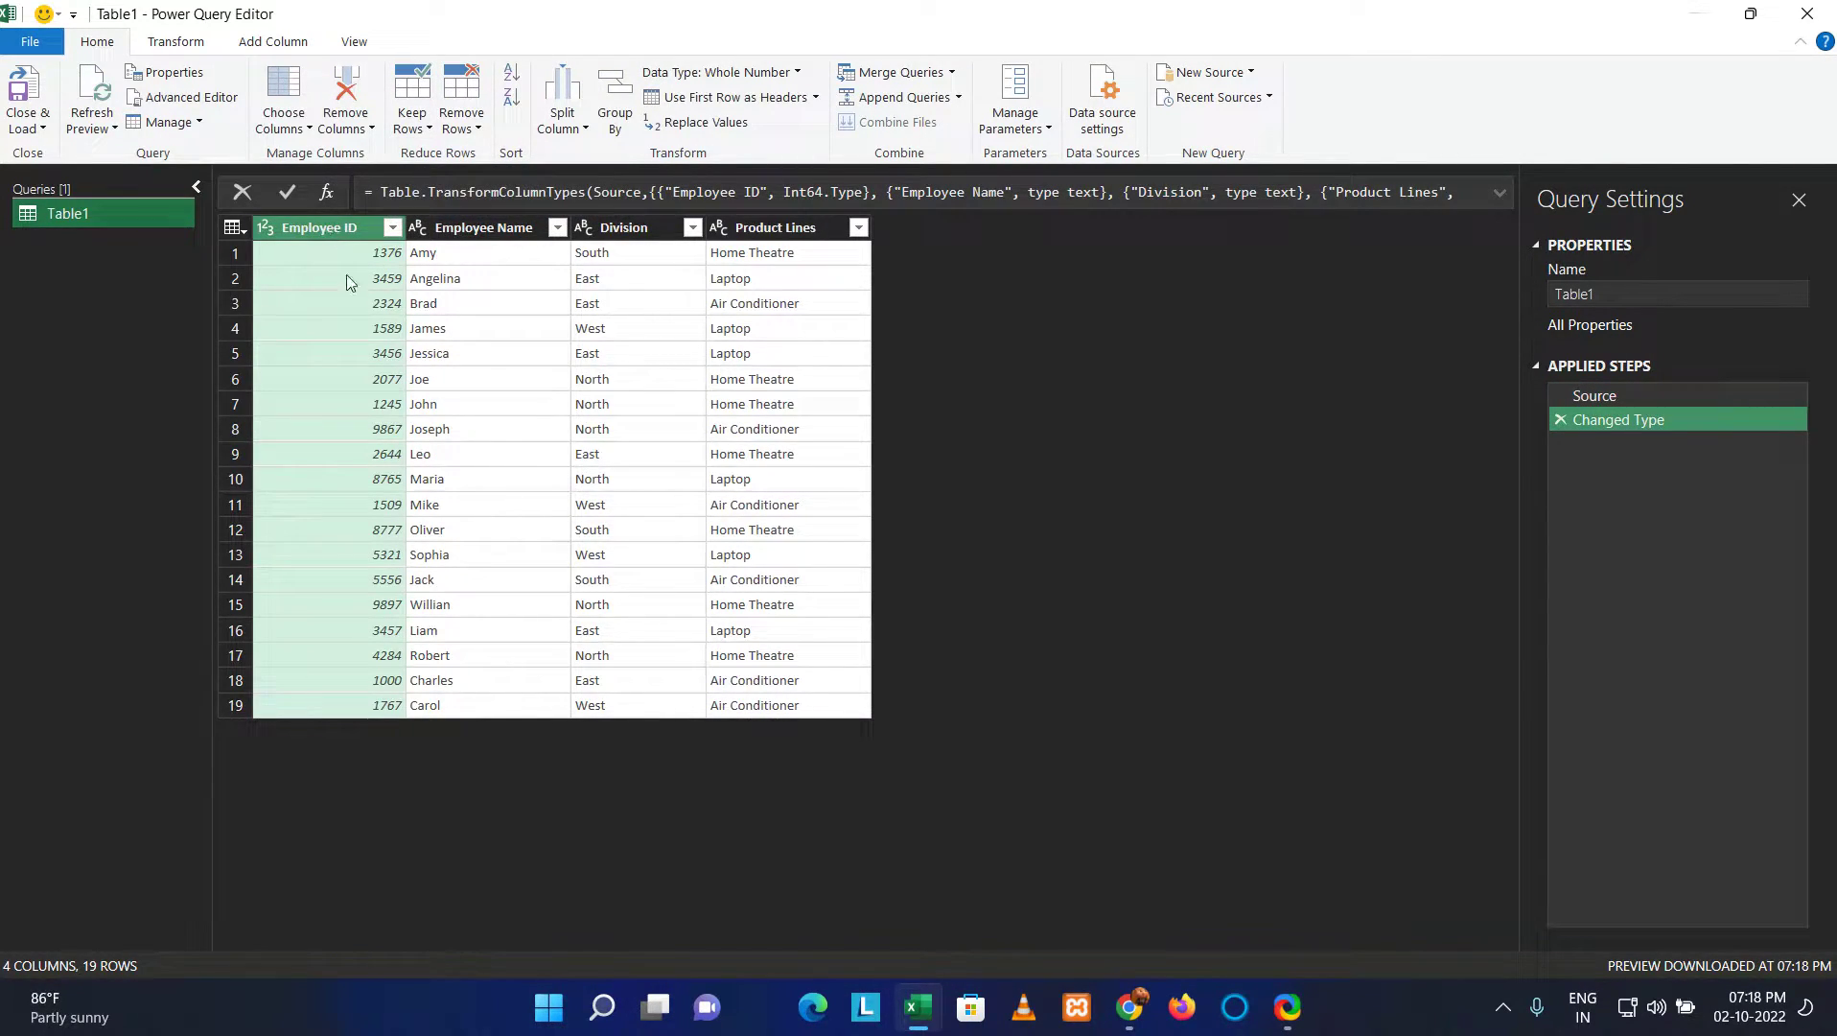
{"action": "left_click", "coordinate": [31, 39]}
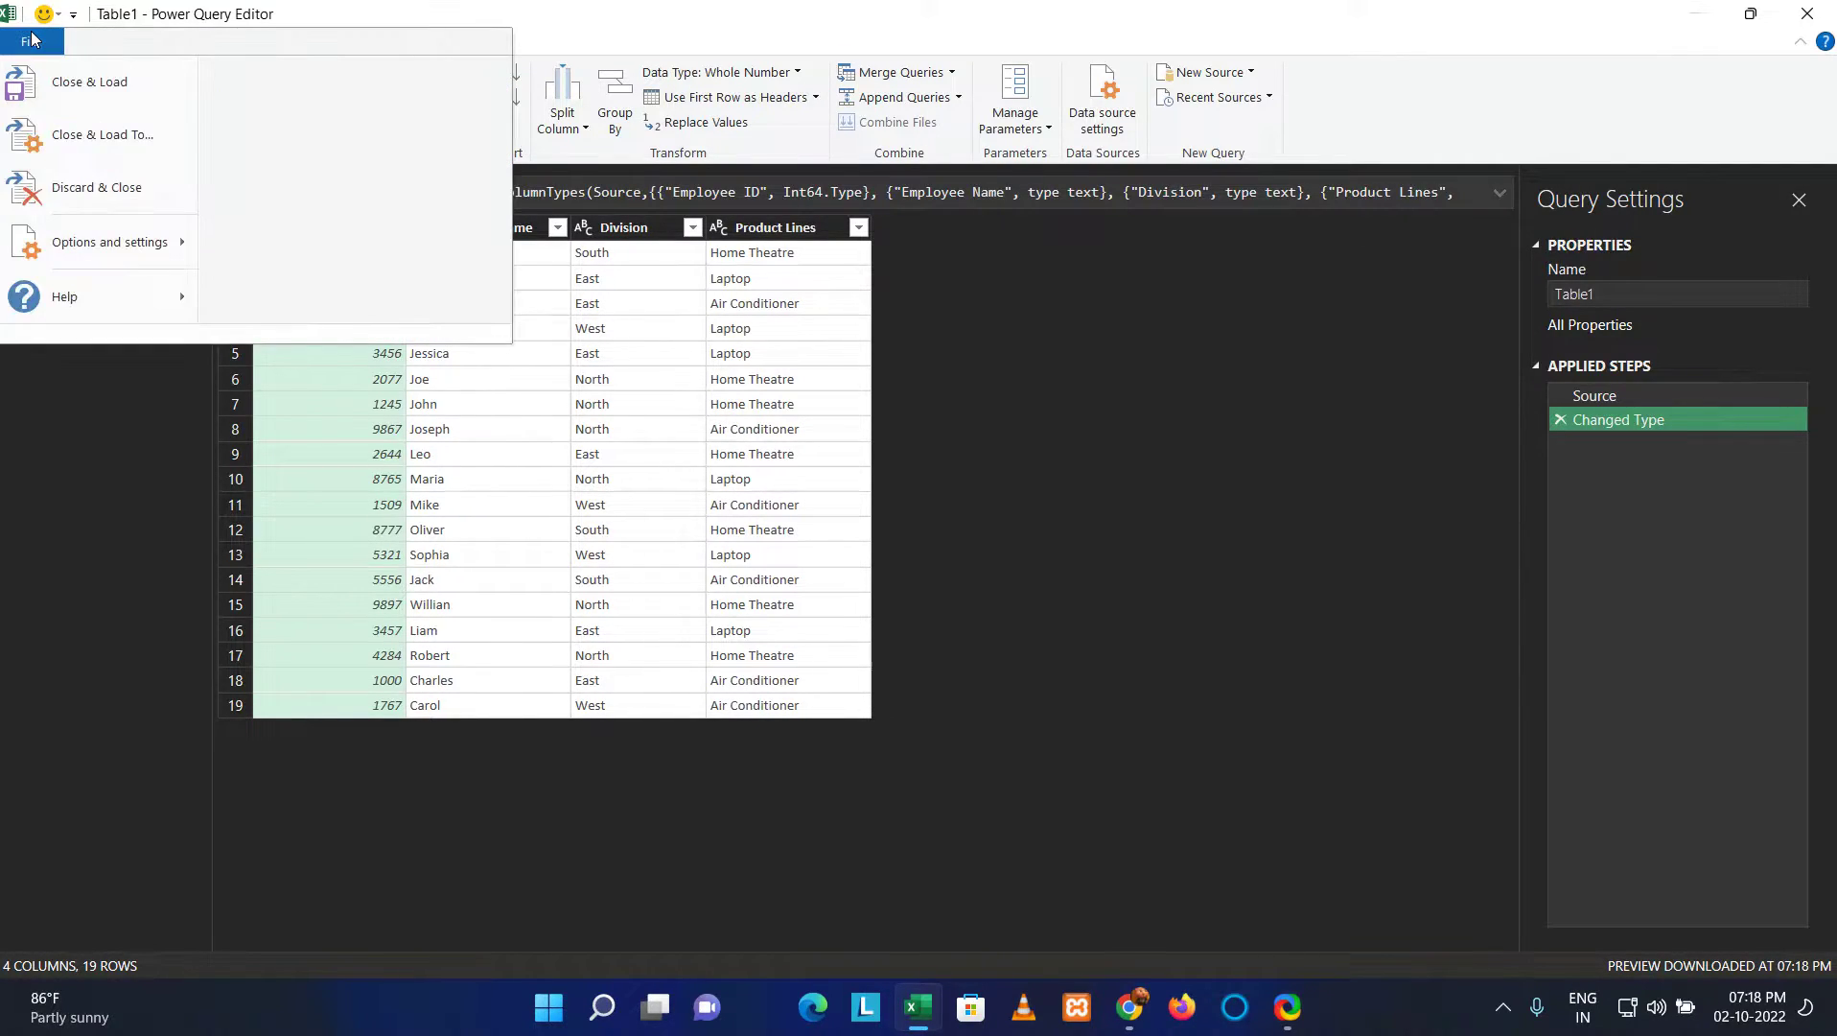
{"action": "left_click", "coordinate": [55, 125]}
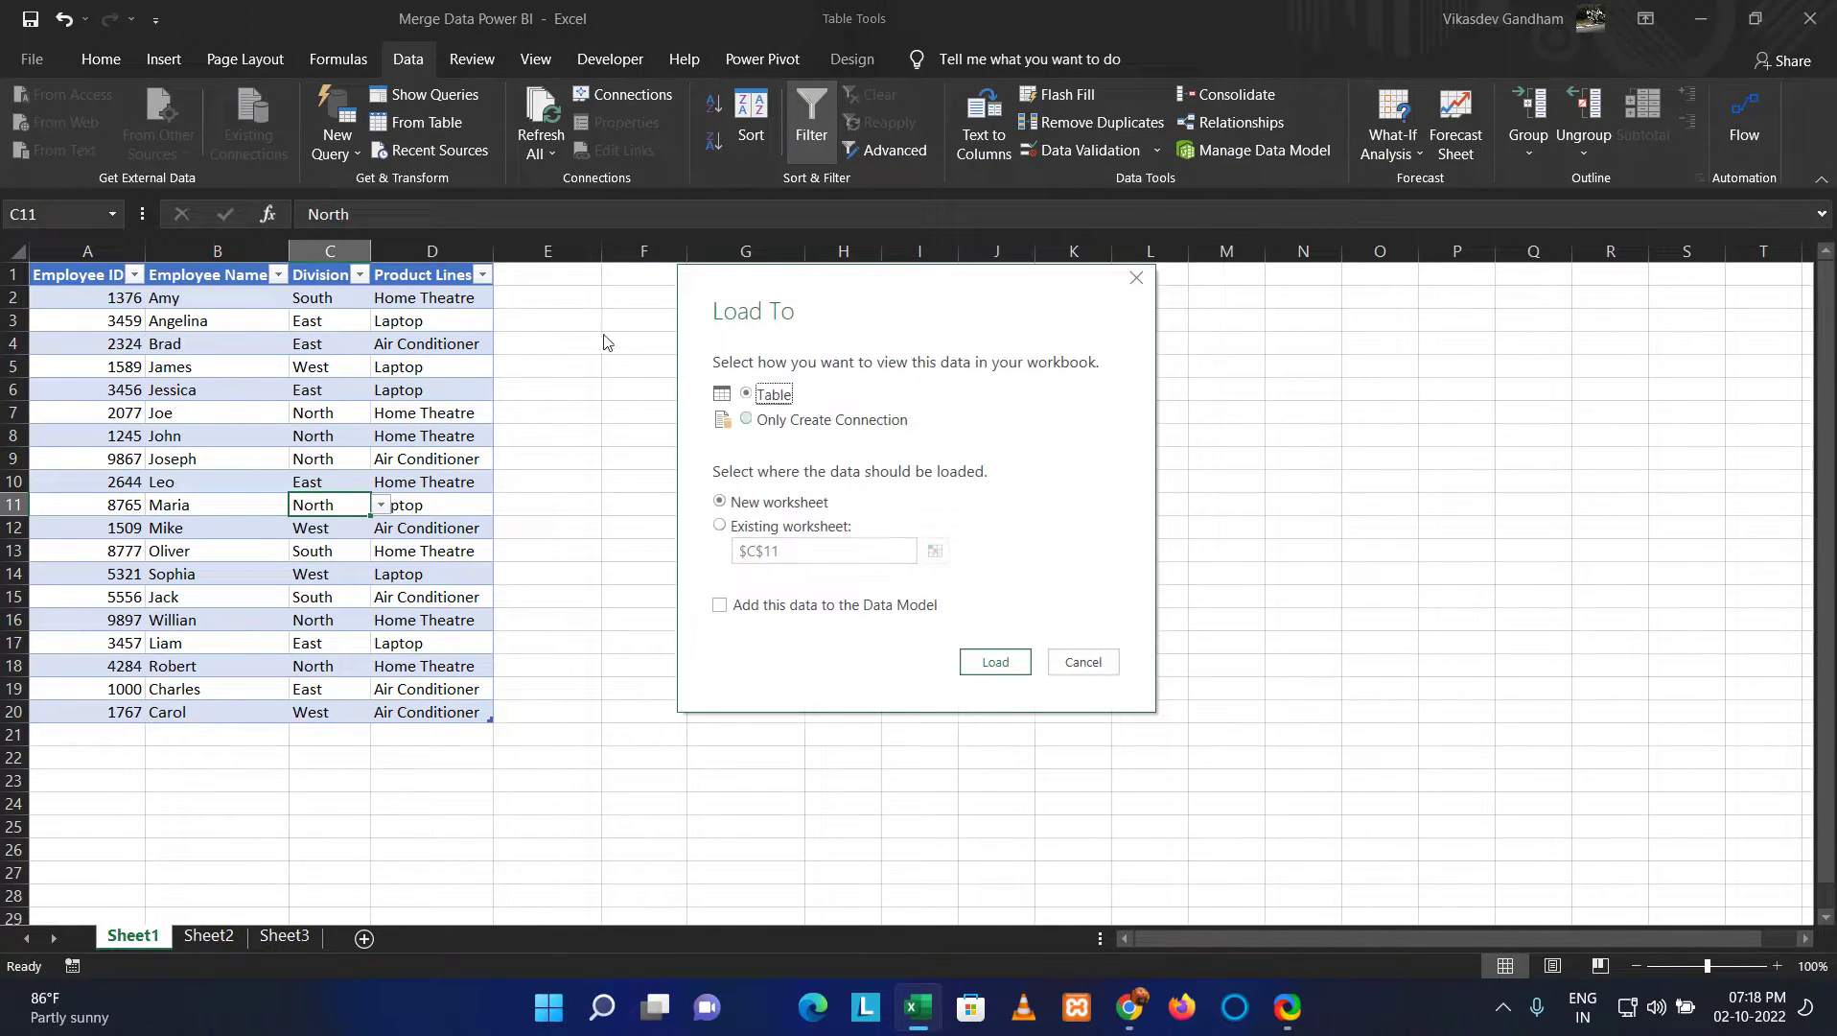
{"action": "key", "text": "Down"}
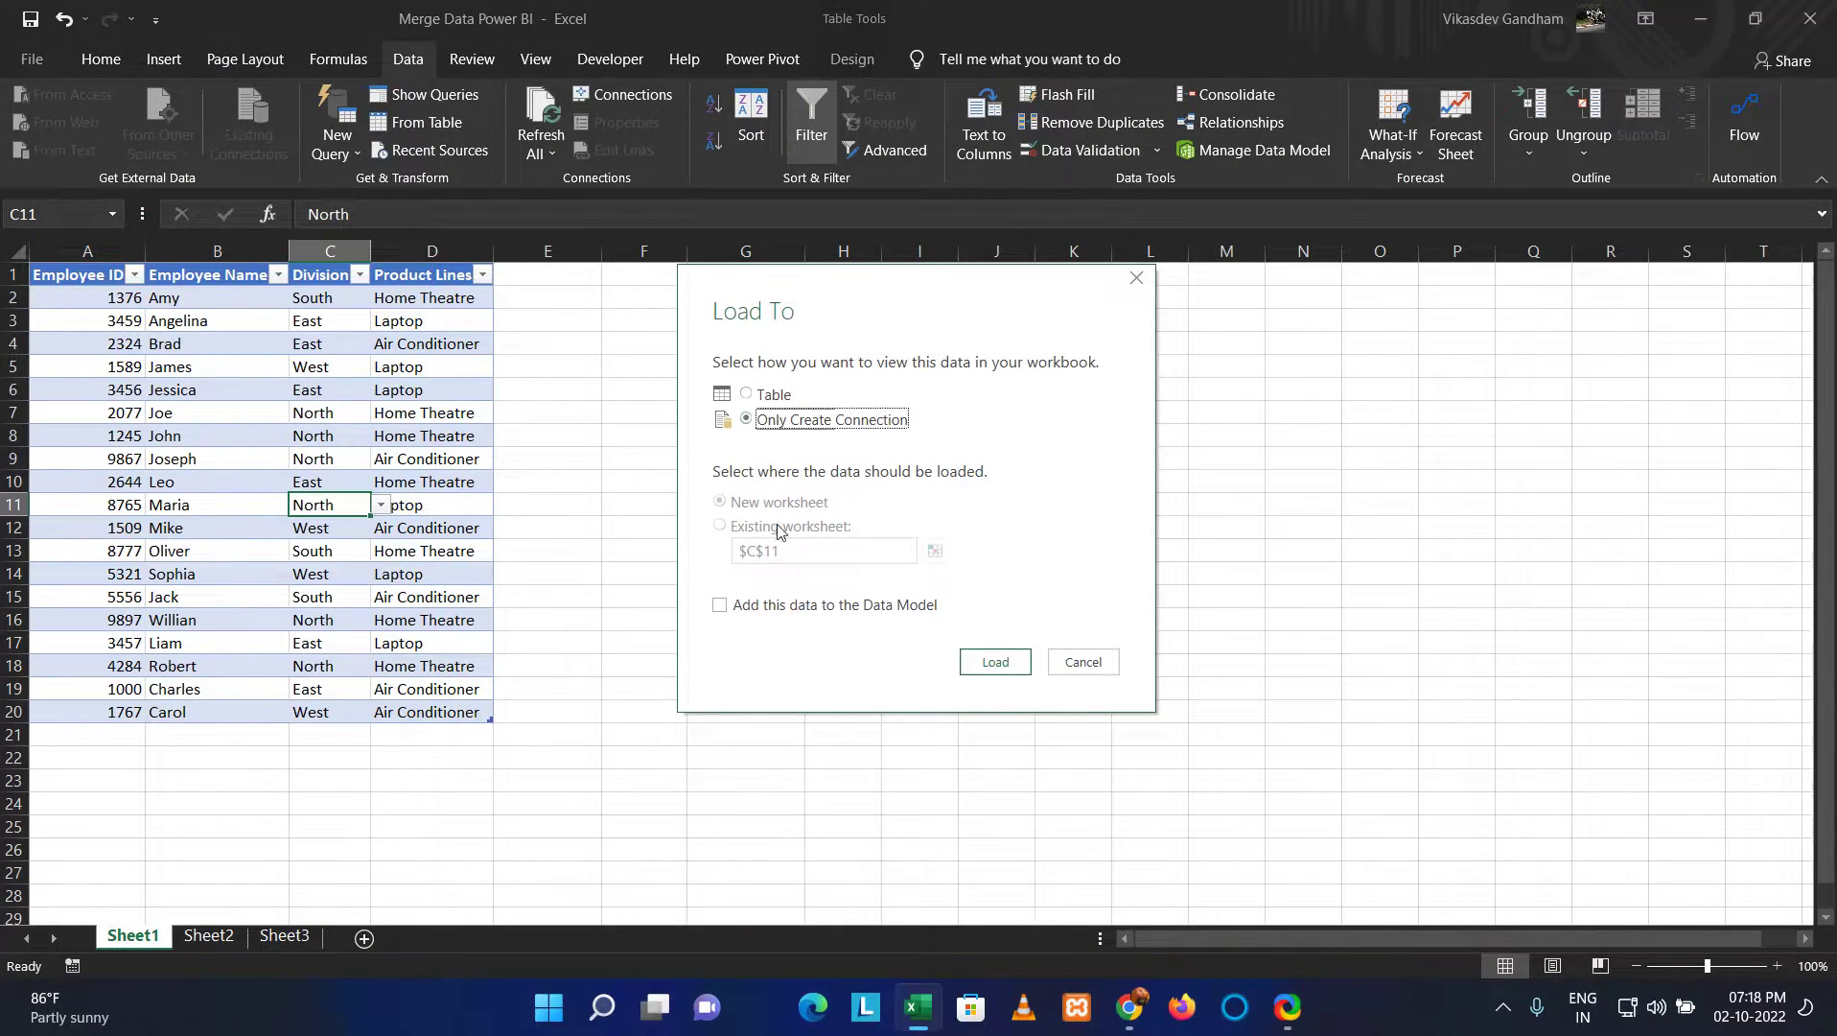
{"action": "key", "text": "Return"}
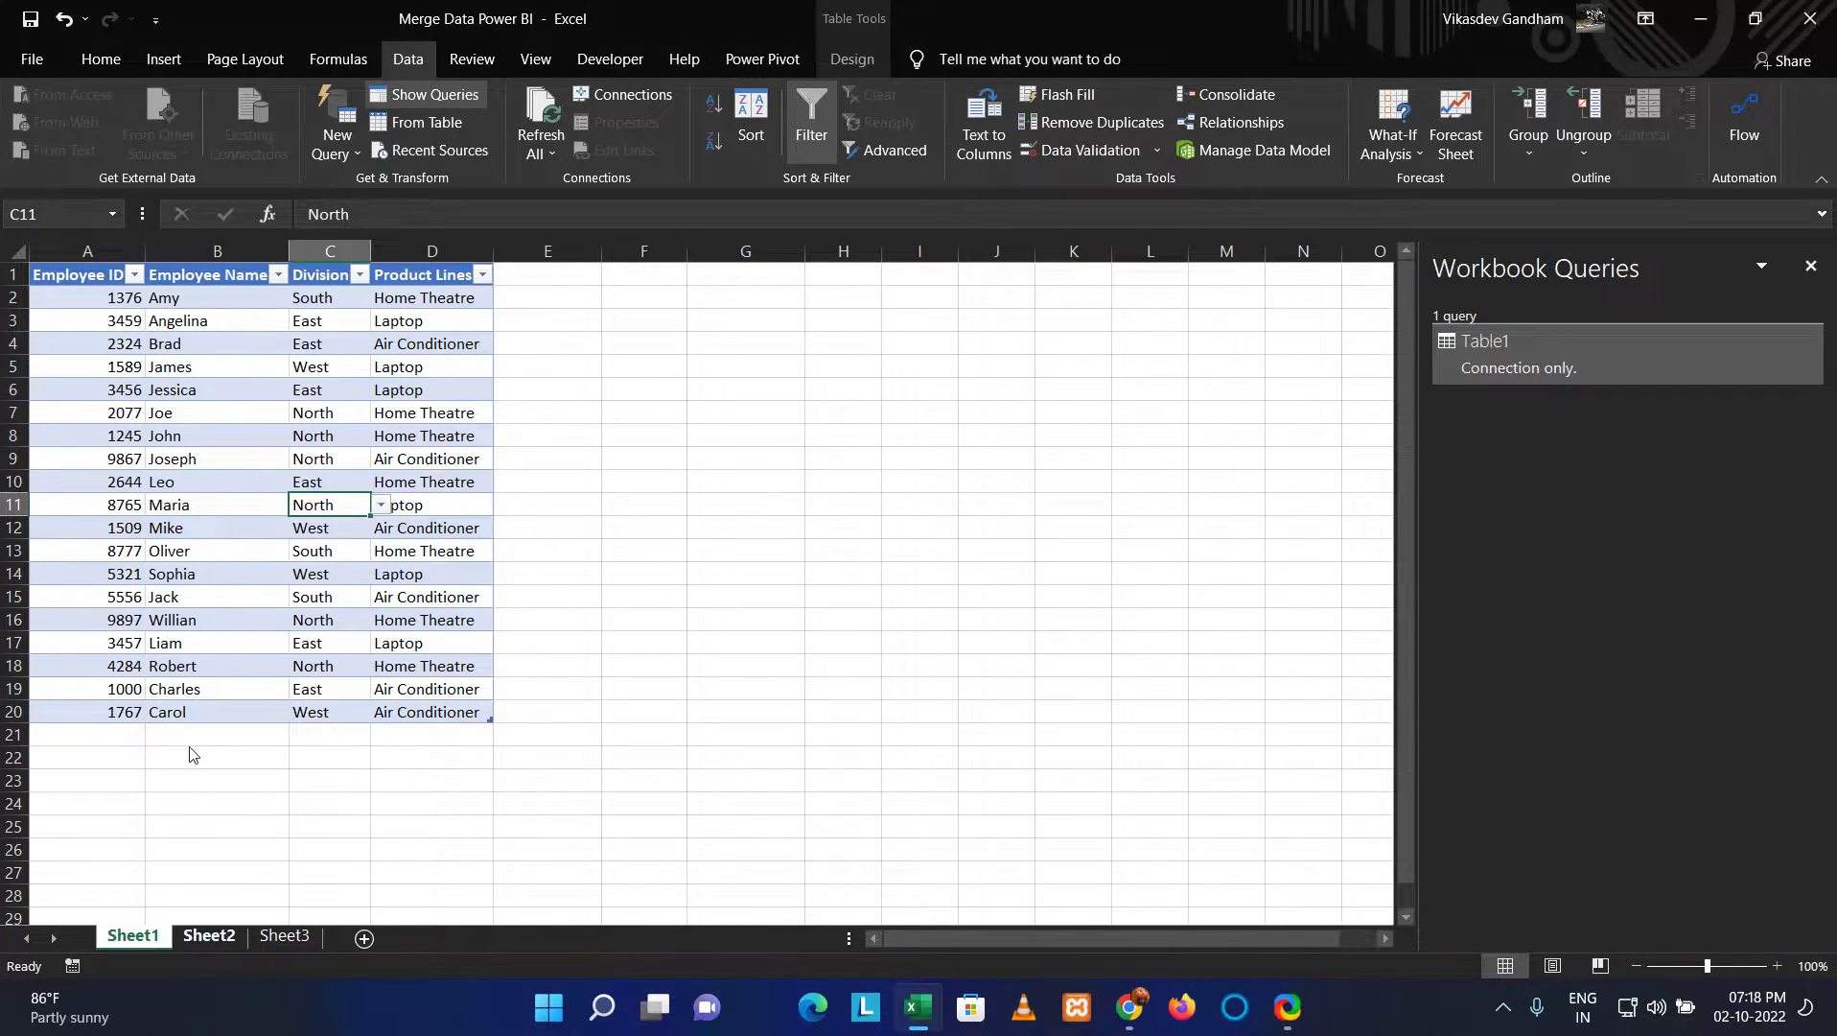
- Create a Power Query query from the salary table on Sheet2 and load it with Only Create Connection
{"action": "key", "text": "ctrl+Page_Down"}
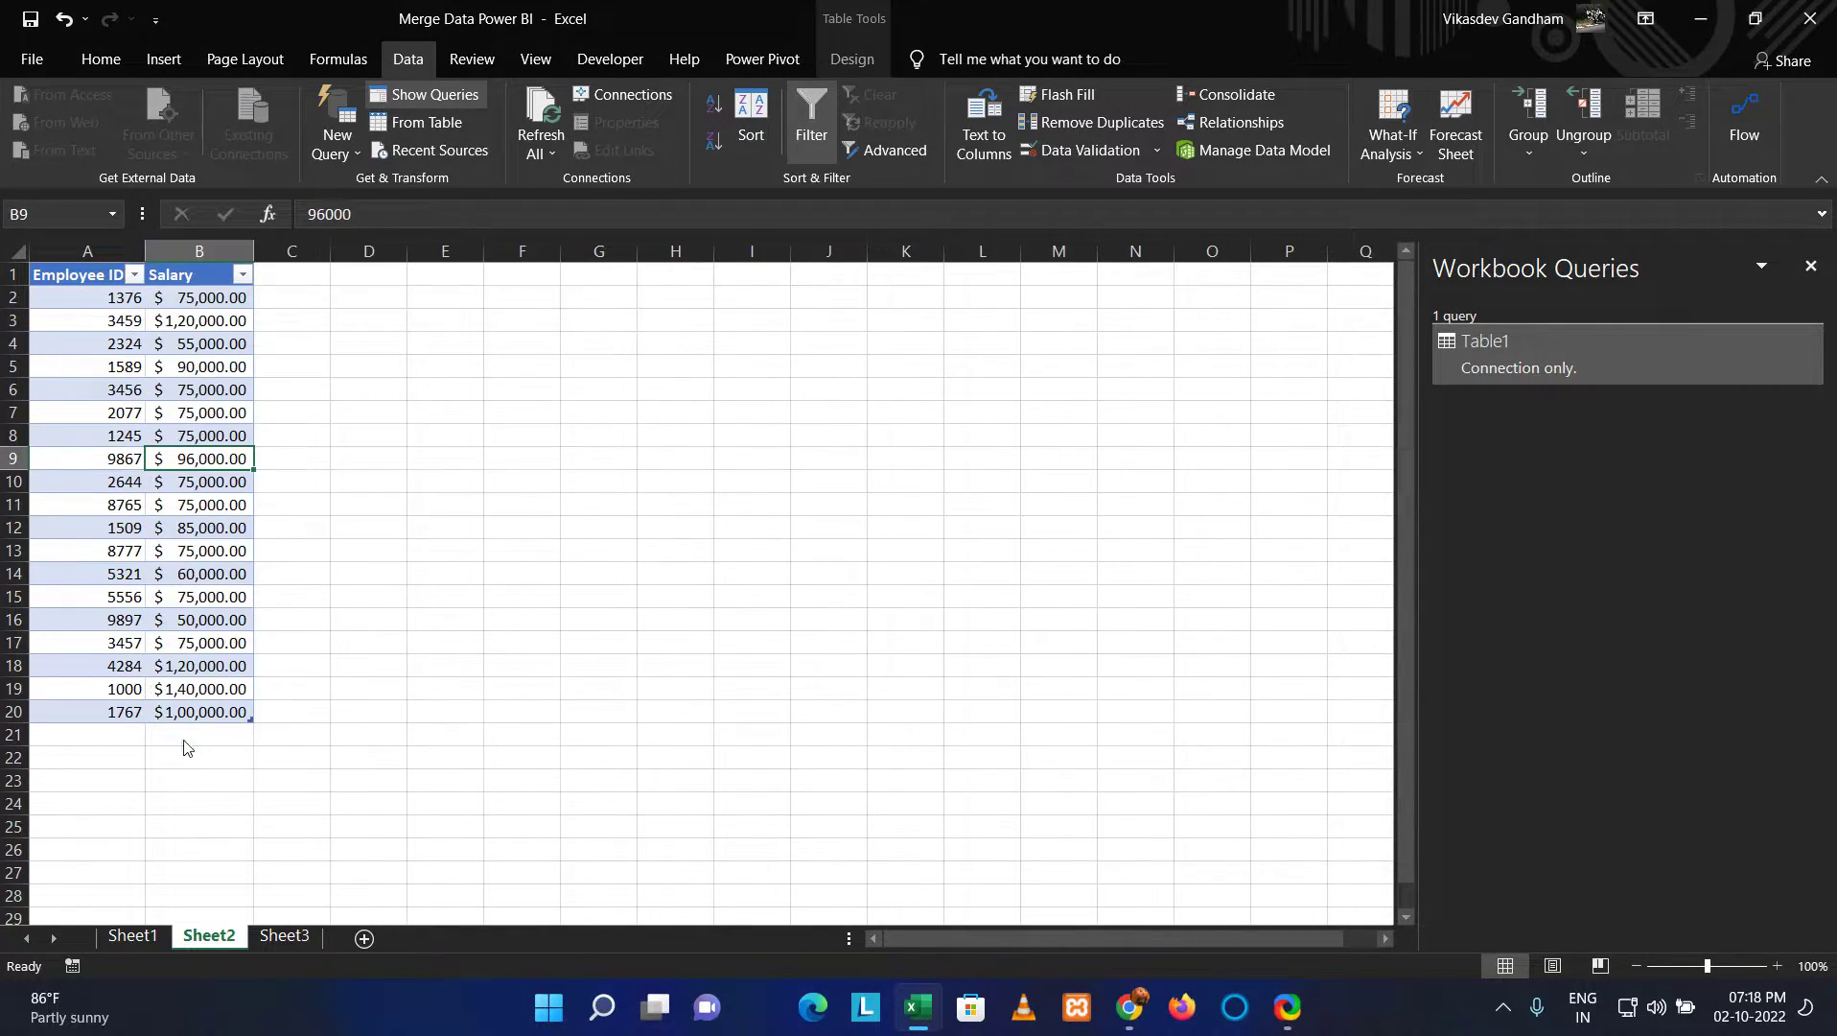
{"action": "key", "text": "Up"}
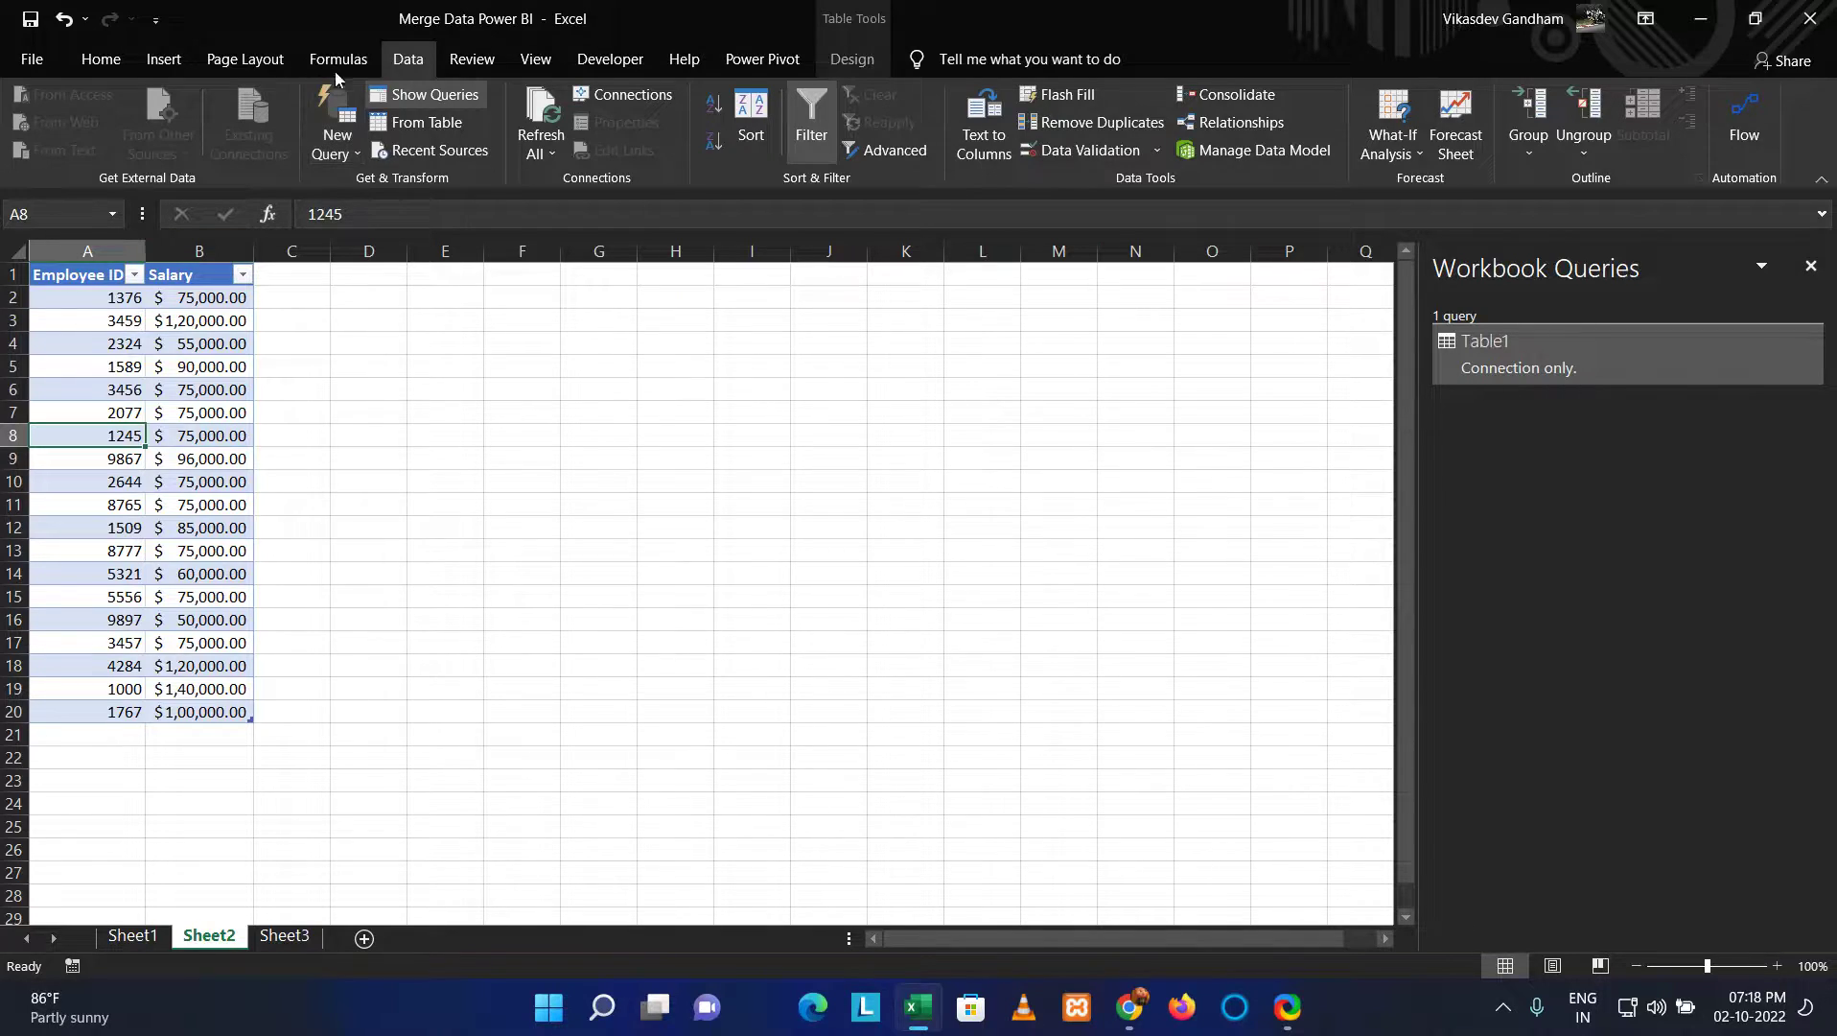
{"action": "left_click", "coordinate": [343, 109]}
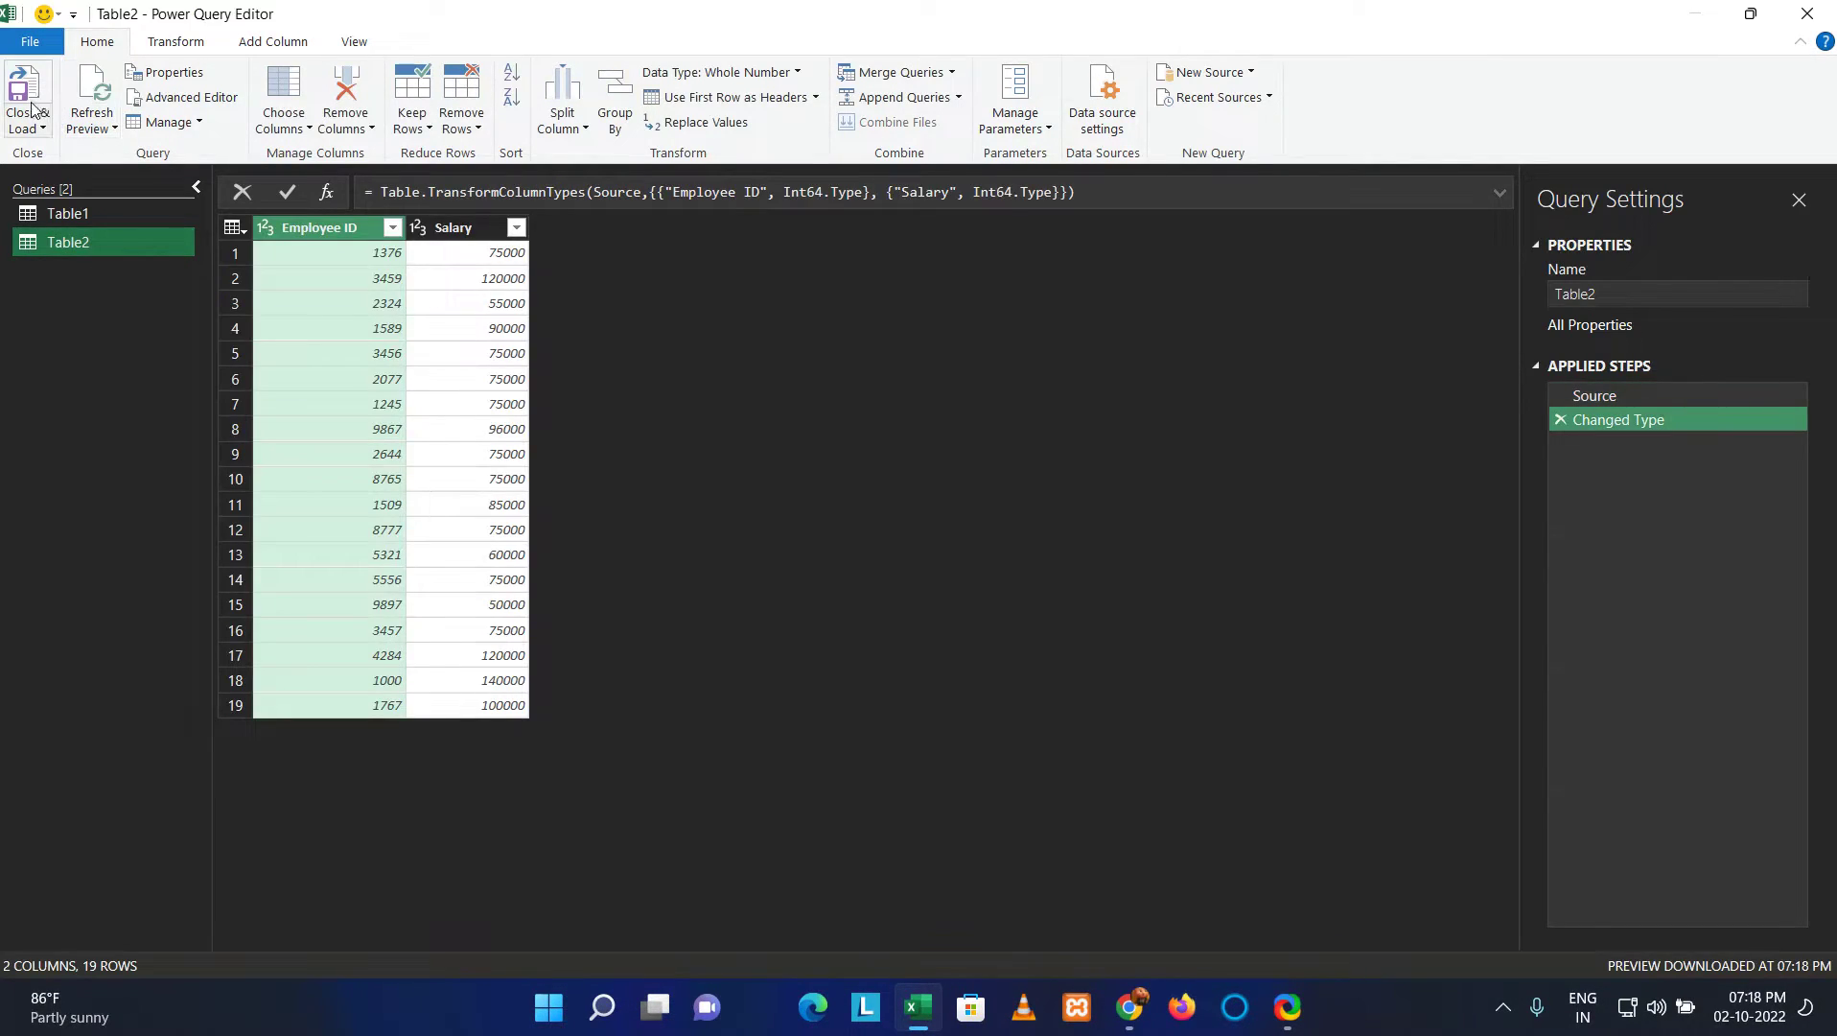
{"action": "left_click", "coordinate": [44, 127]}
{"action": "left_click", "coordinate": [77, 178]}
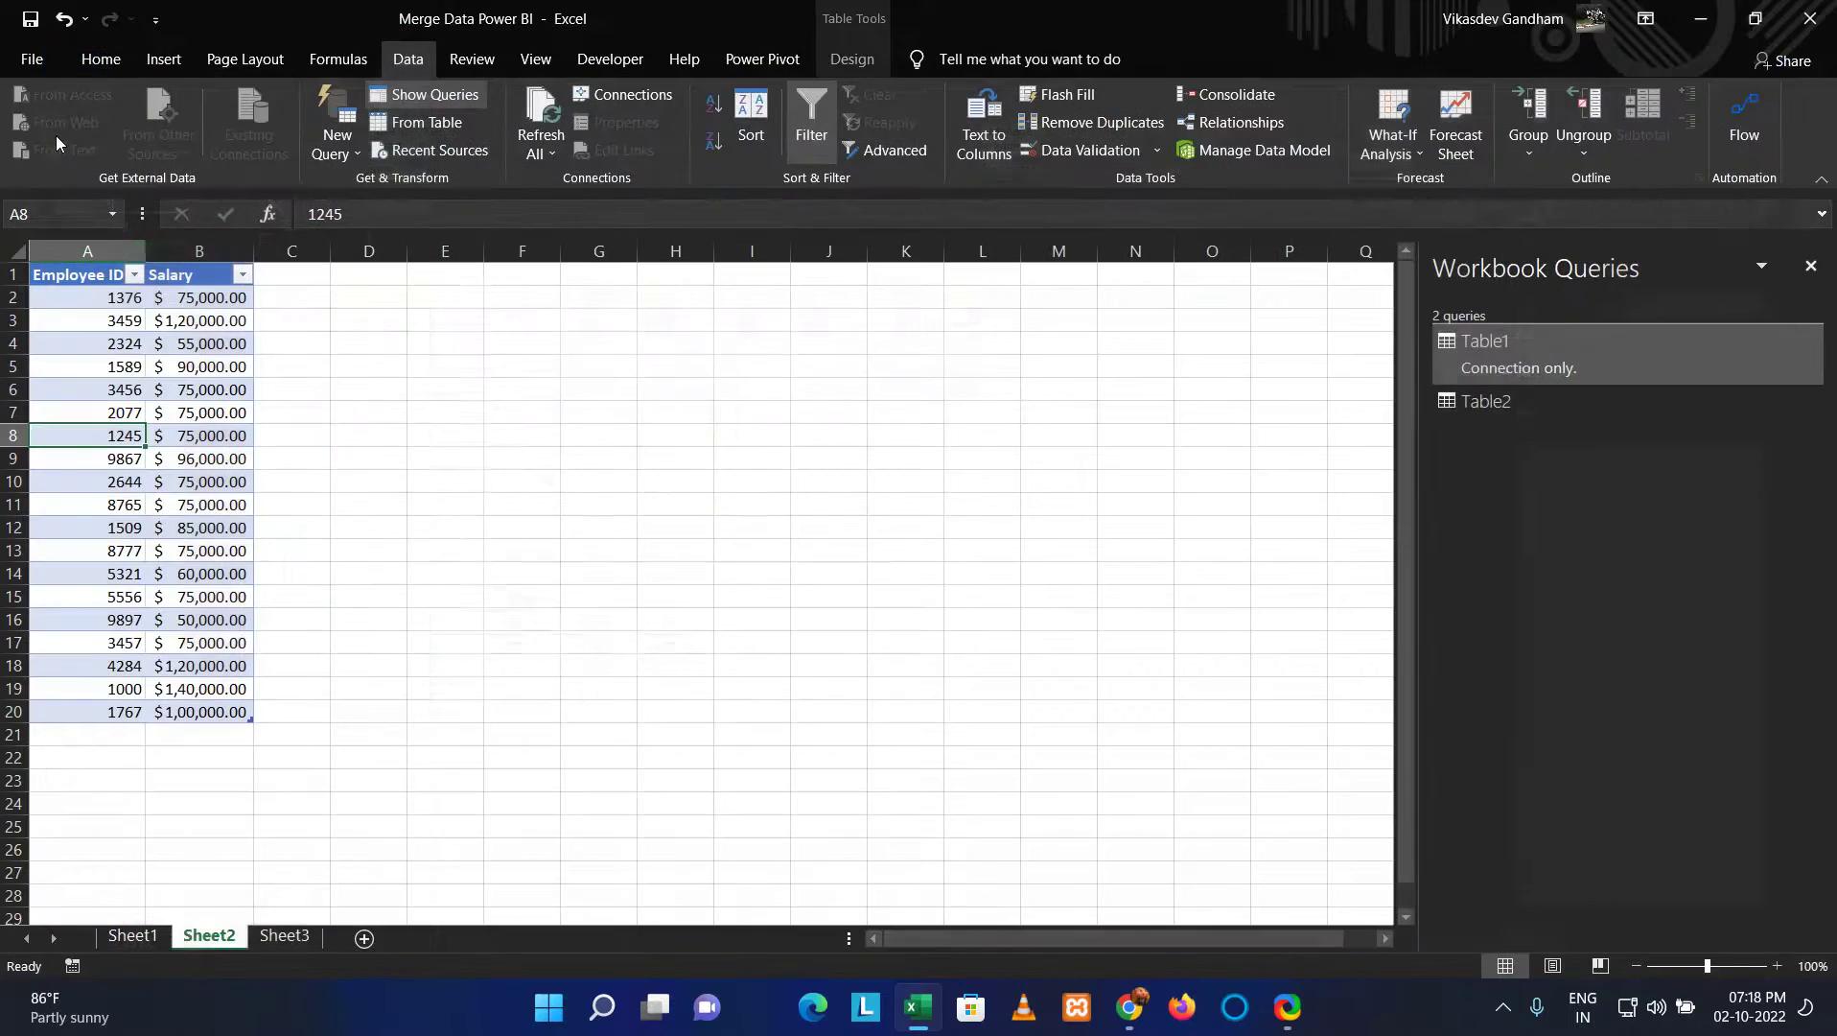
{"action": "key", "text": "Down"}
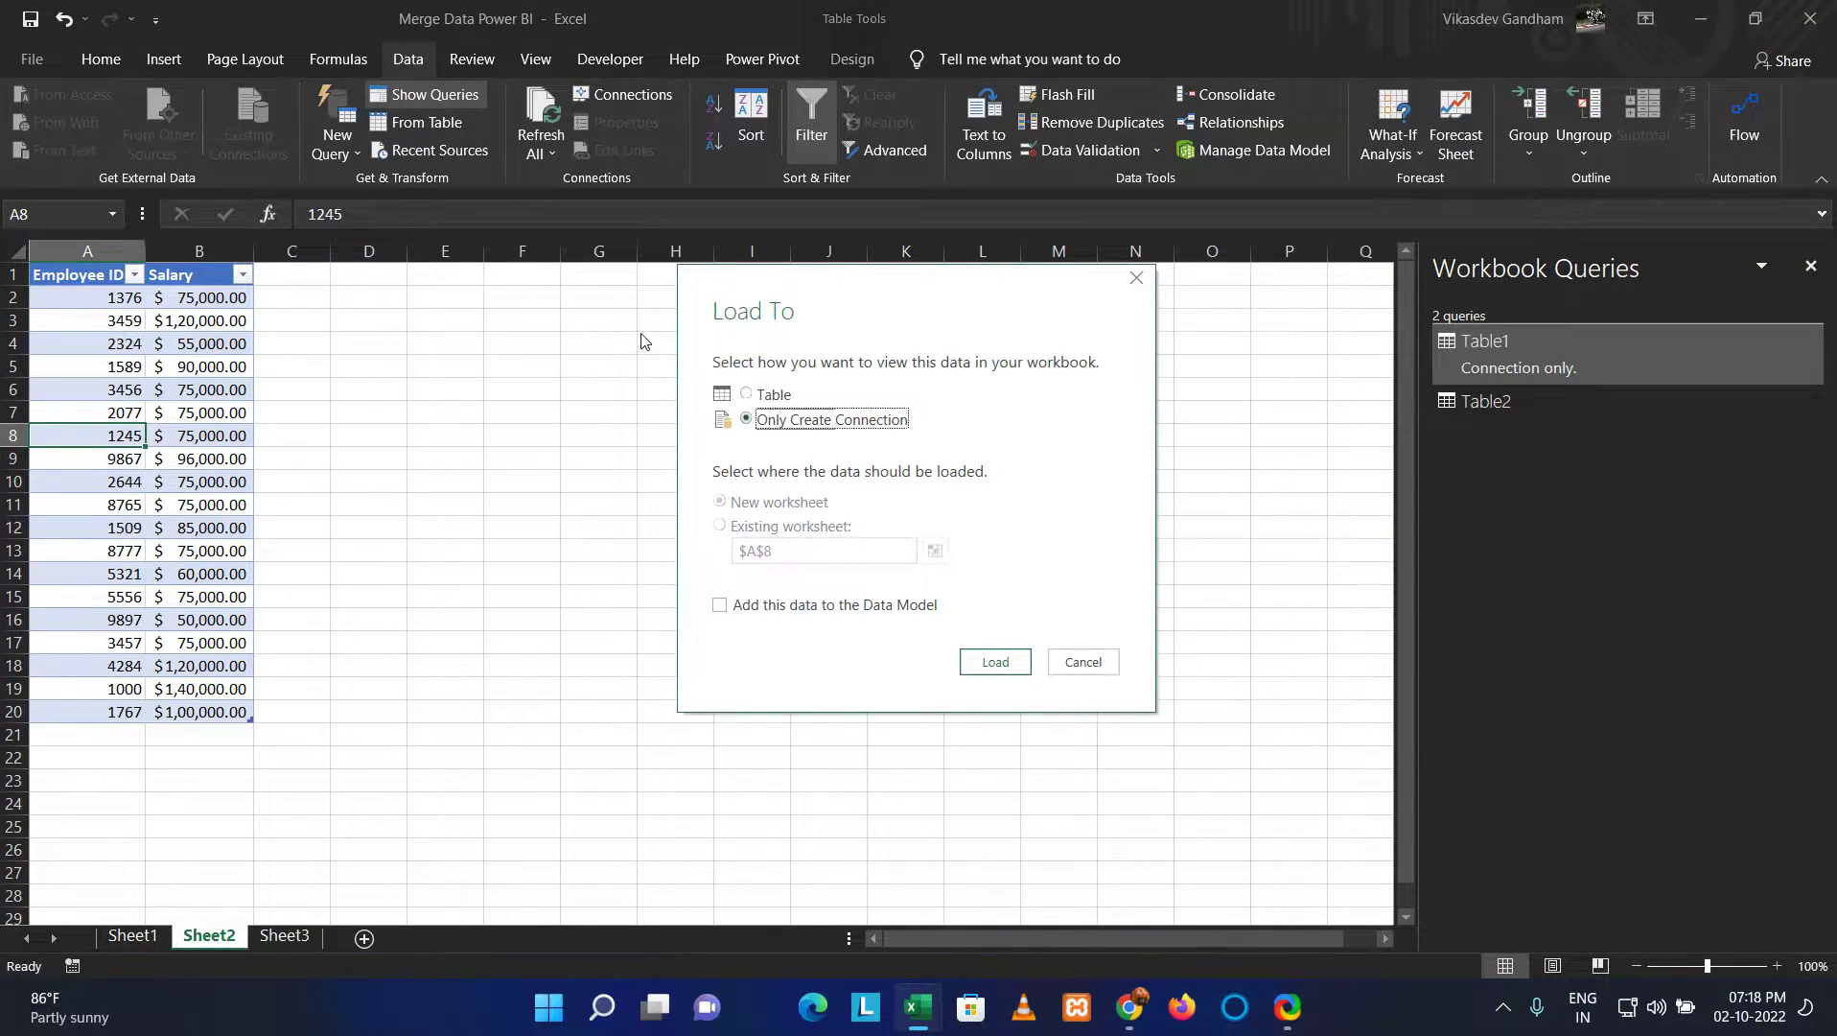
{"action": "key", "text": "Return"}
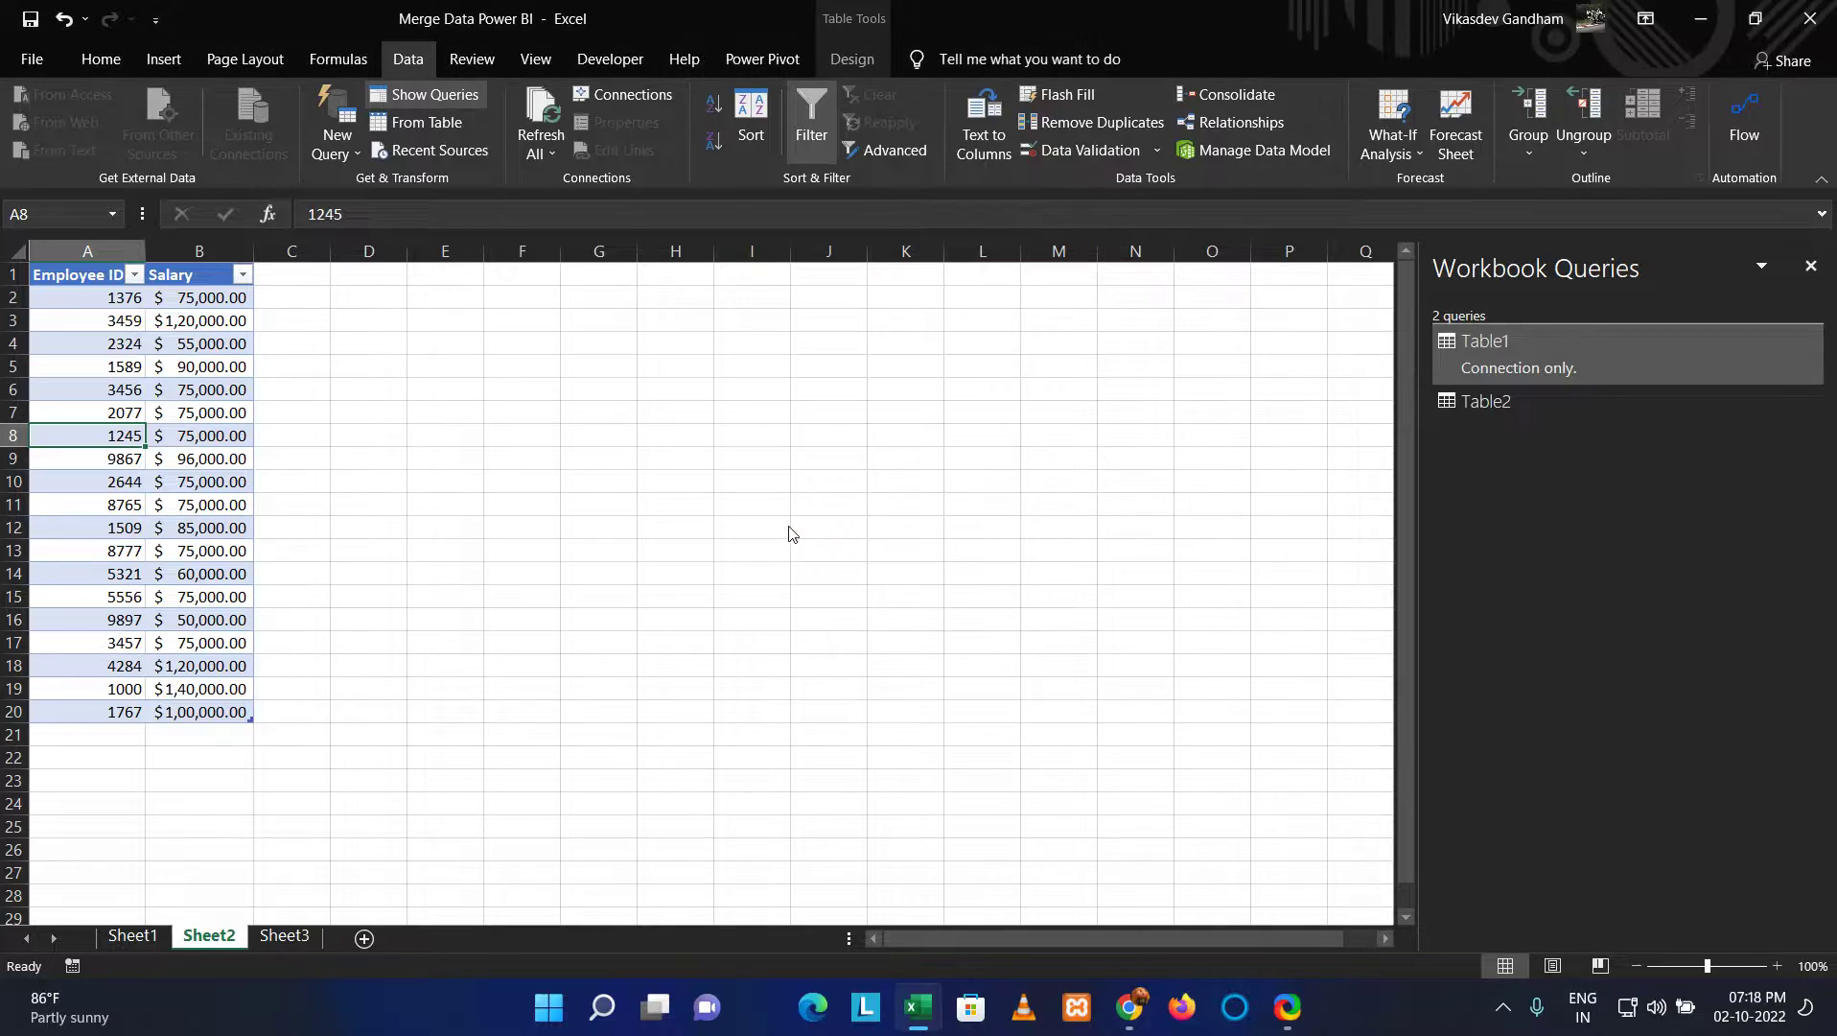
- Create a Power Query query from the hire date table on Sheet3 and load it with Only Create Connection
{"action": "key", "text": "ctrl+Page_Down"}
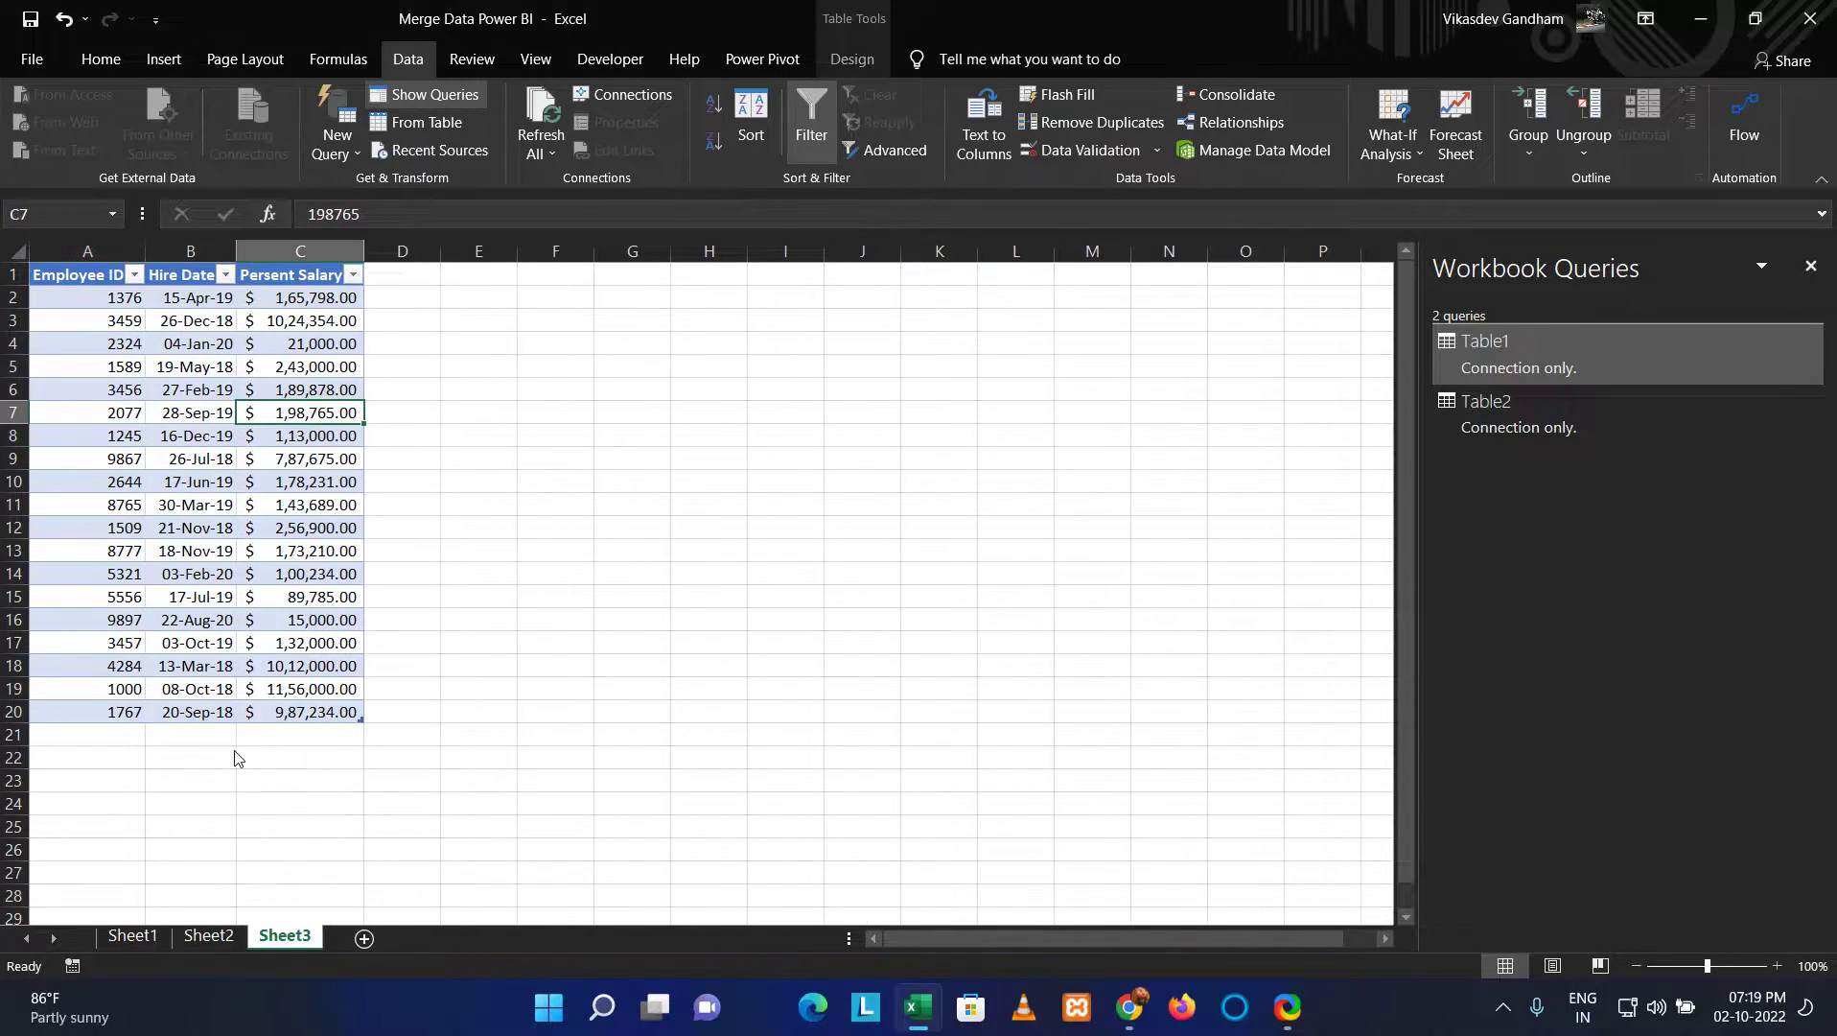
{"action": "left_click", "coordinate": [336, 108]}
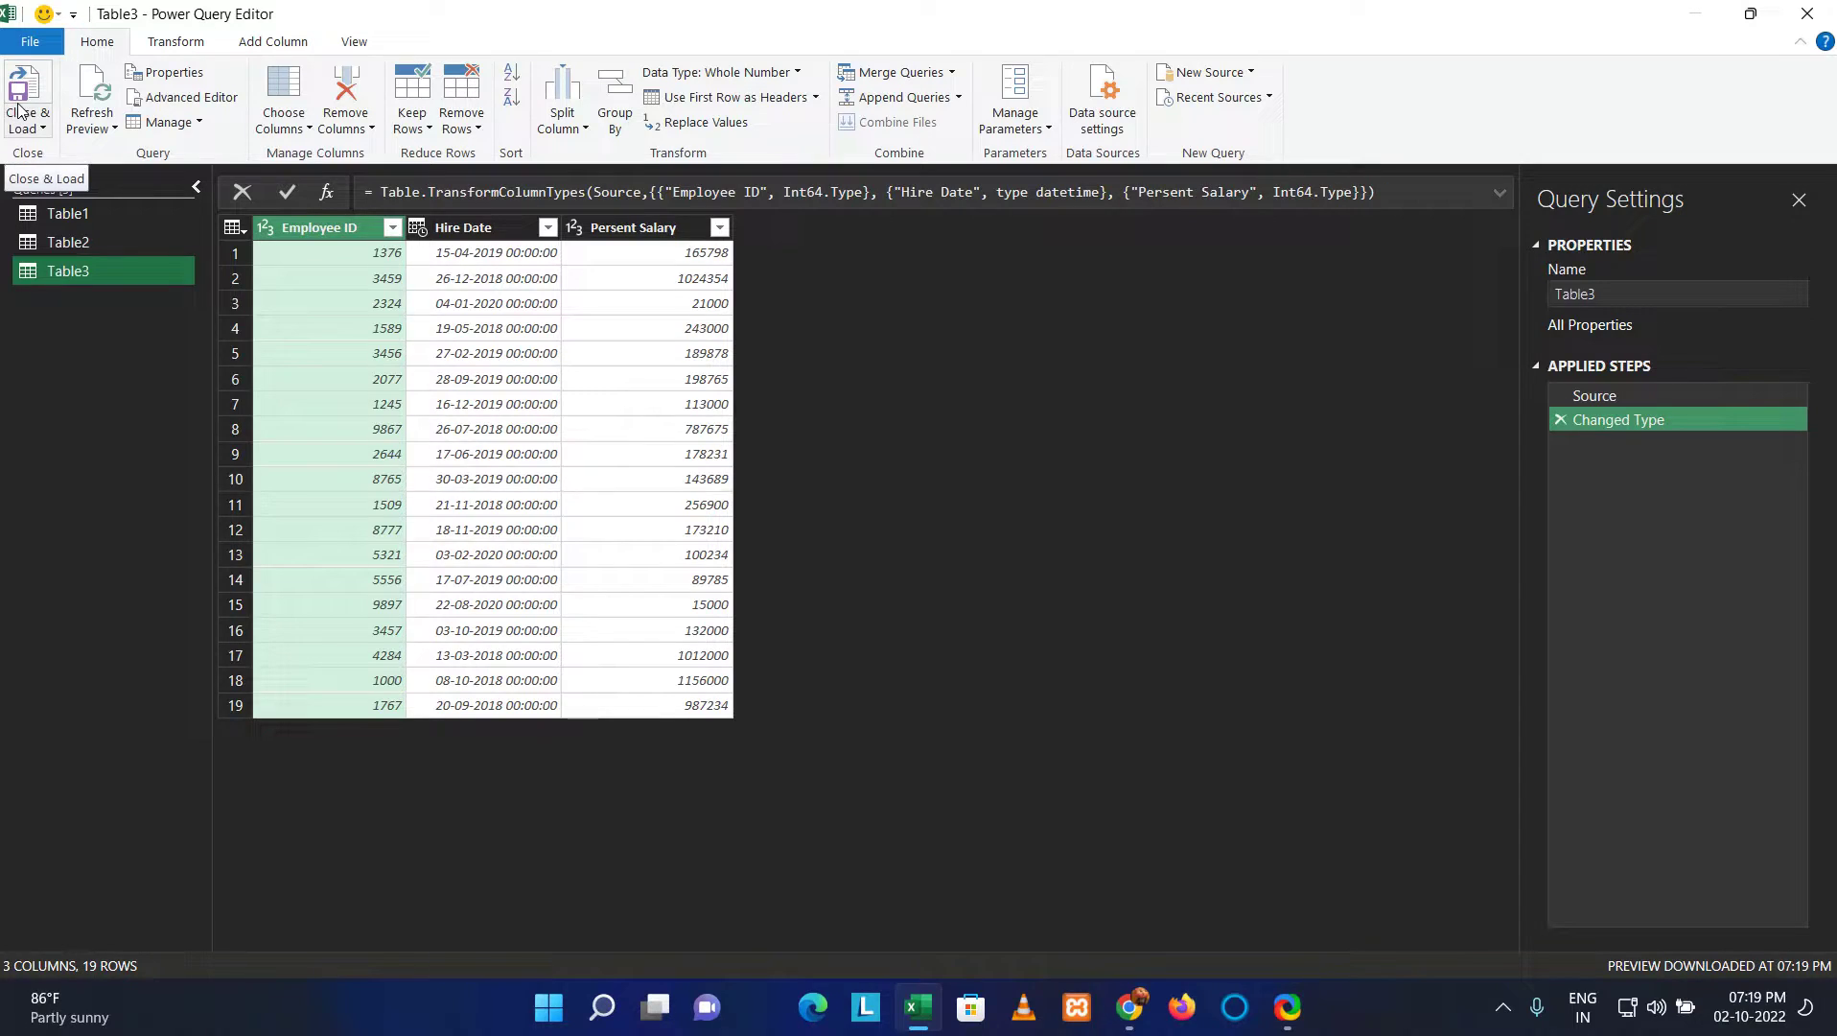
{"action": "left_click", "coordinate": [20, 115]}
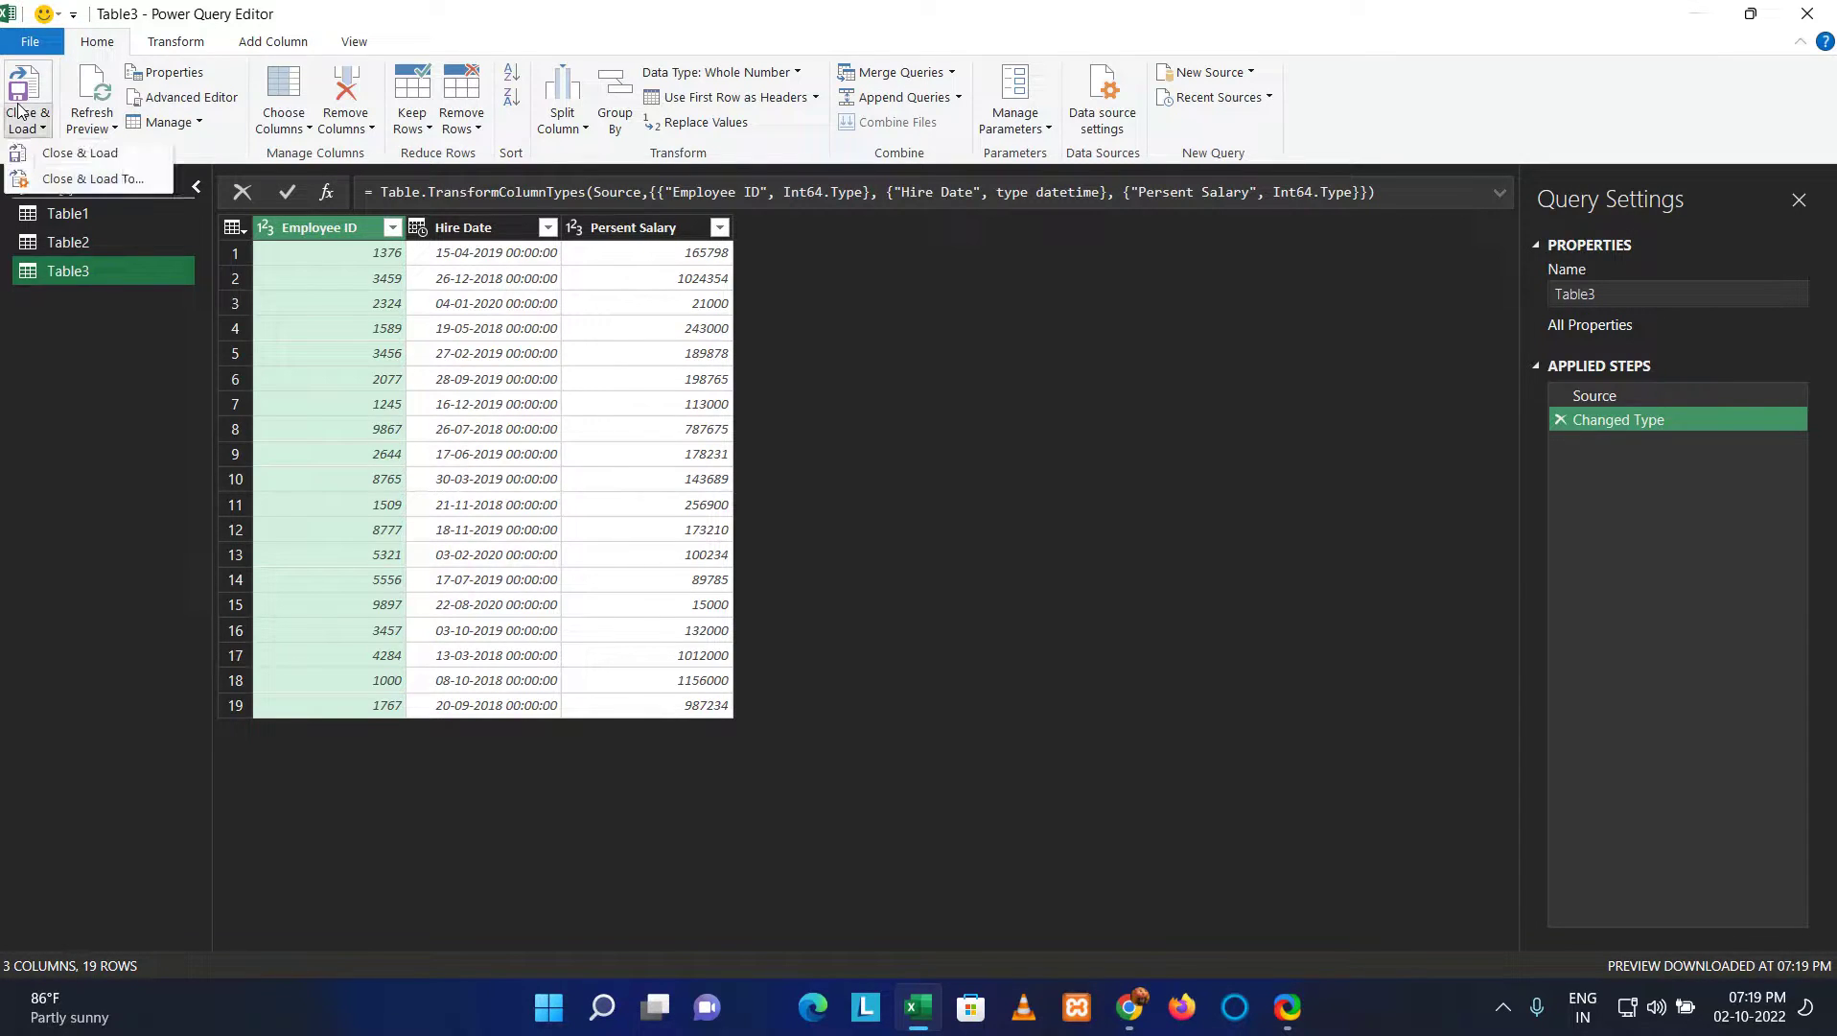
{"action": "left_click", "coordinate": [52, 154]}
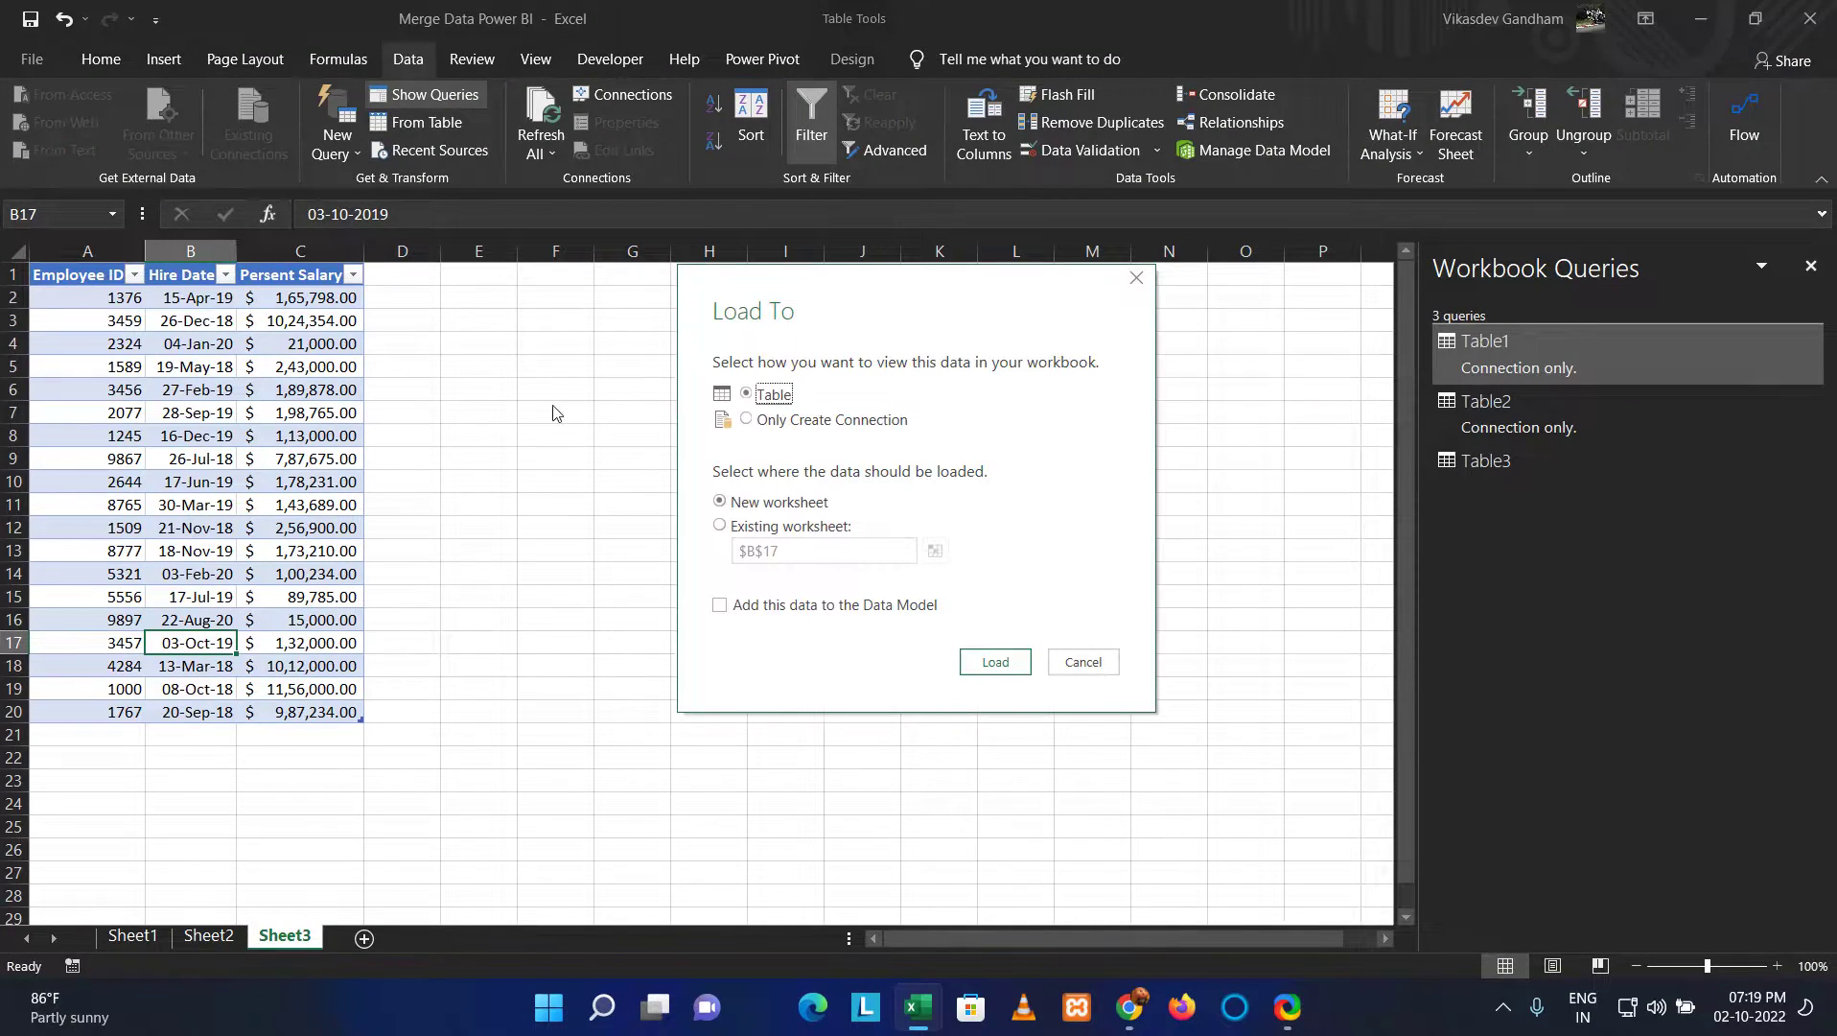
{"action": "left_click", "coordinate": [777, 420]}
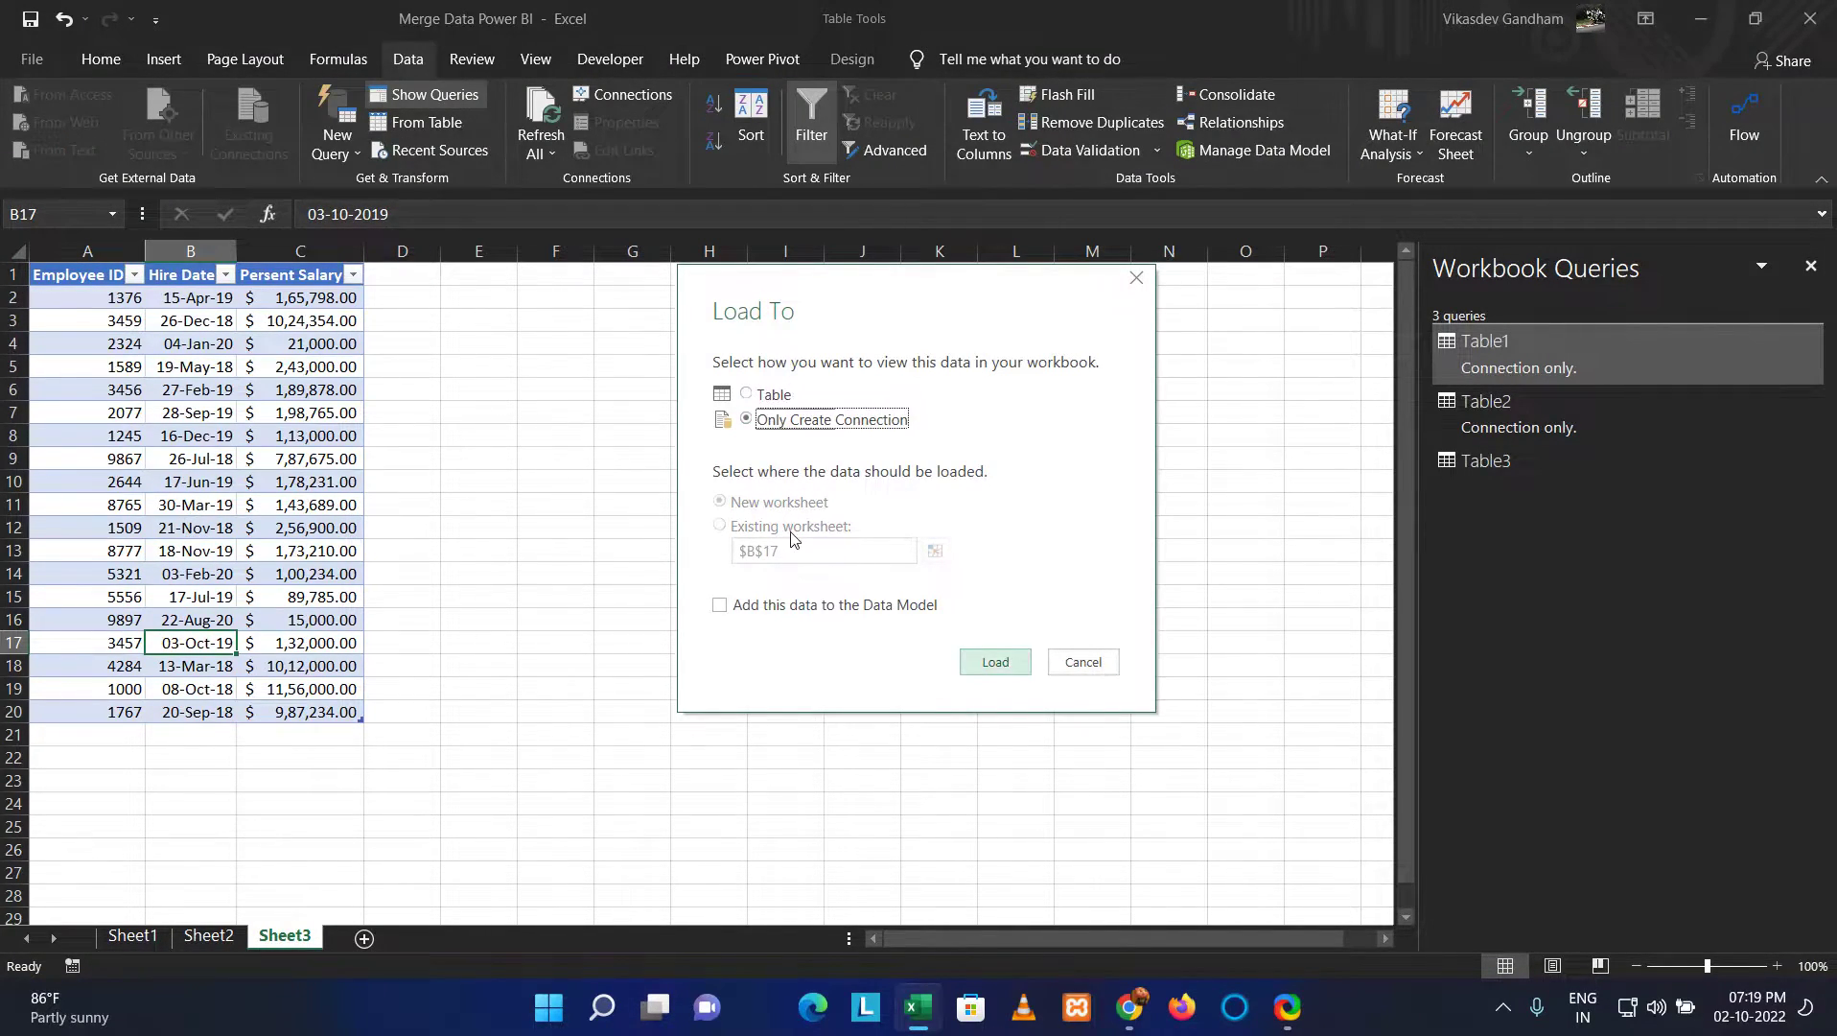
{"action": "key", "text": "Return"}
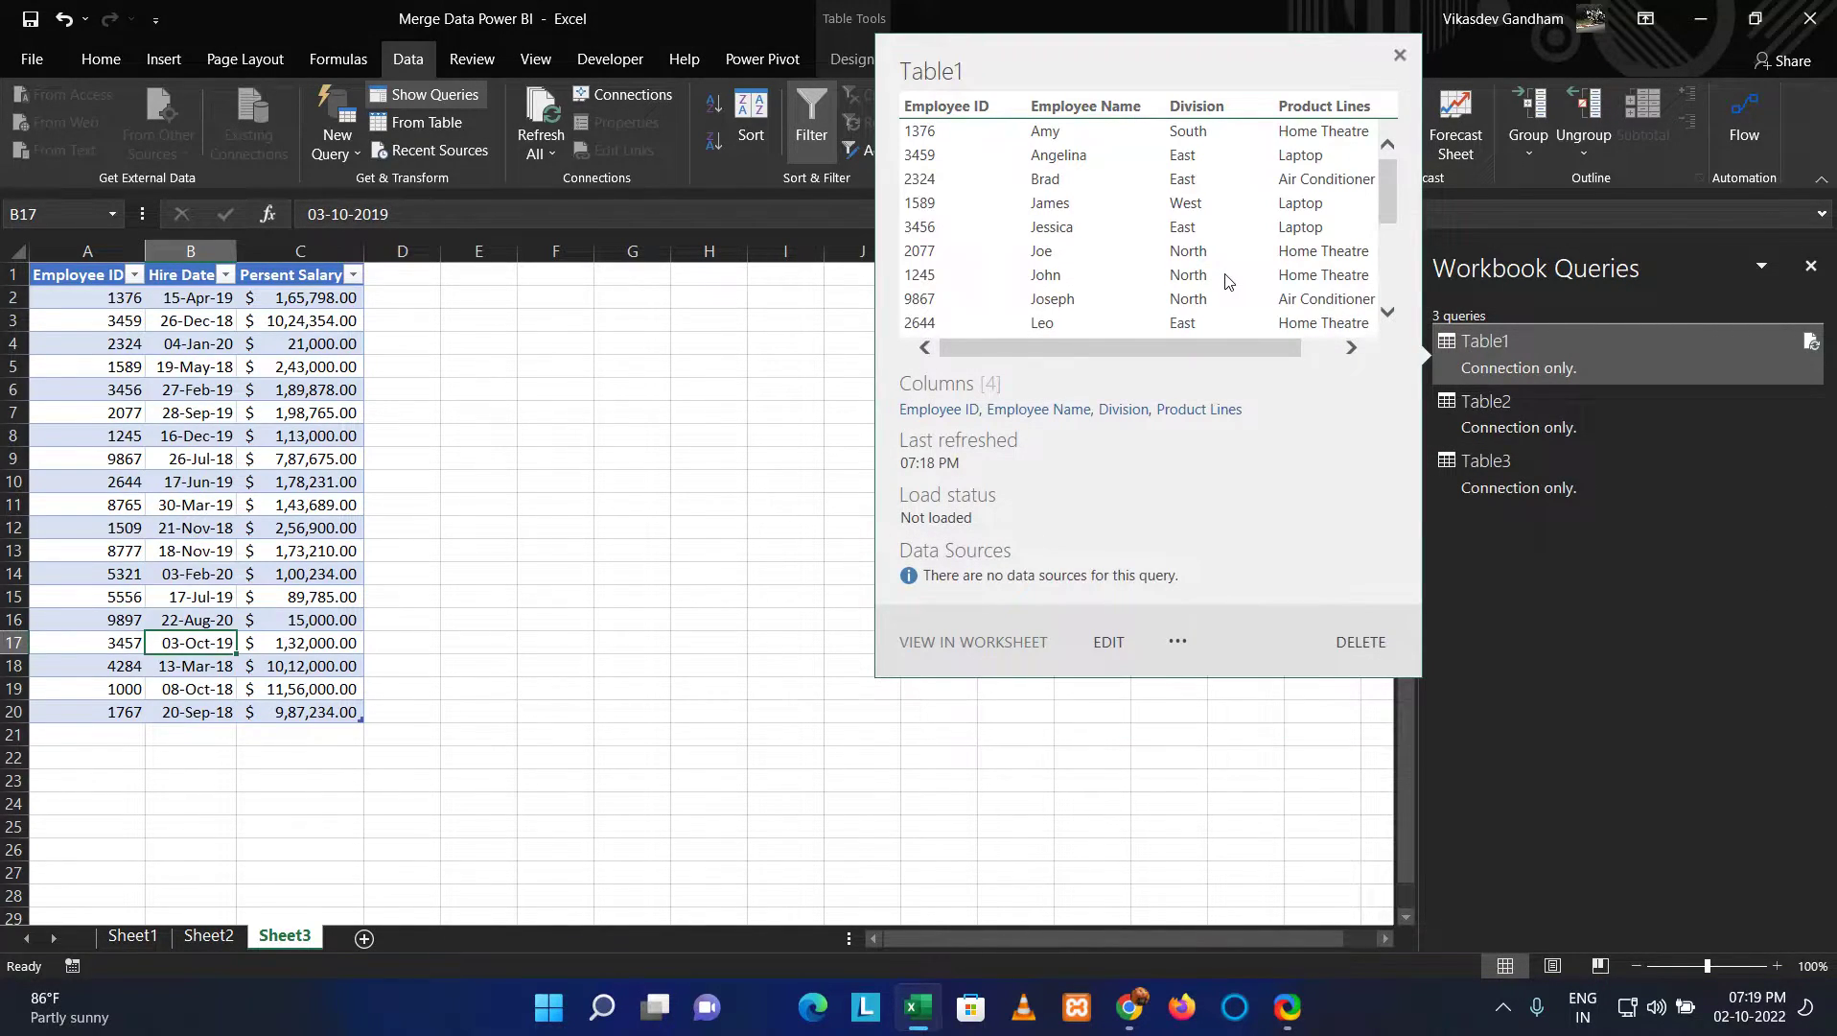
- Start a merge from the Table1 query and choose Table2 as the second table
{"action": "key", "text": "shift+F10"}
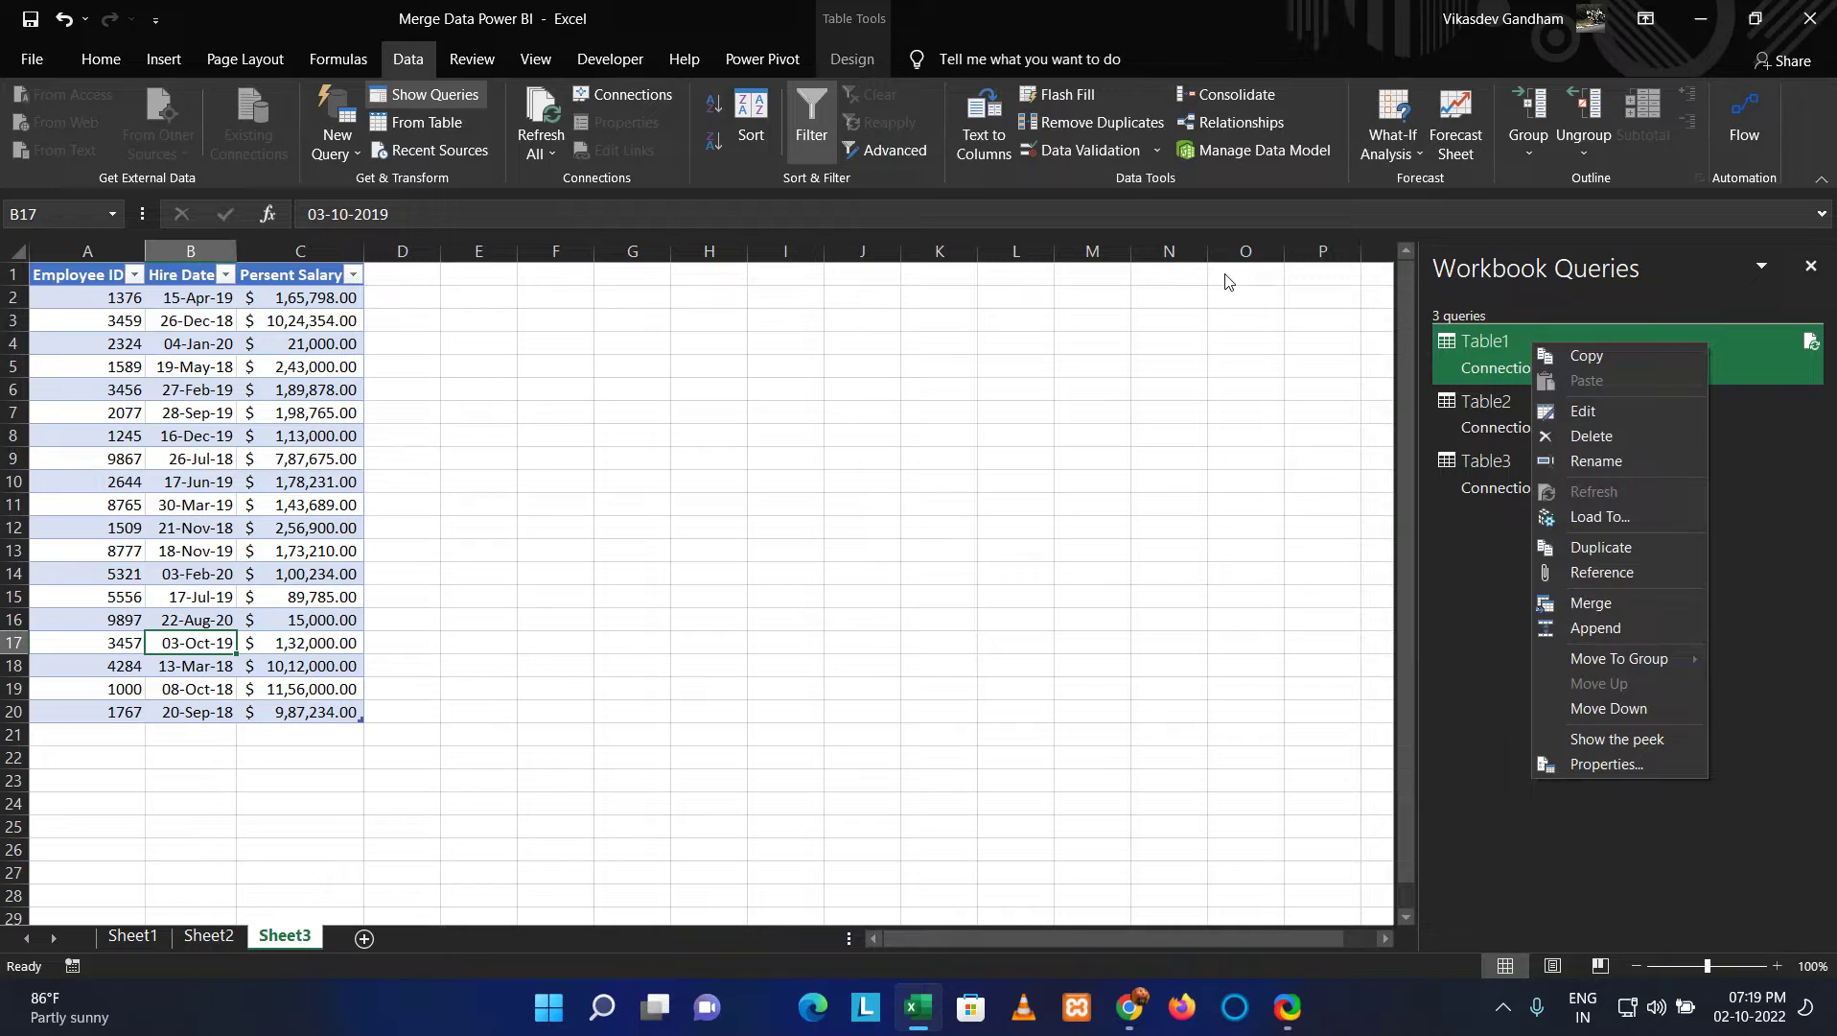
{"action": "key", "text": "Down"}
{"action": "key", "text": "Down"}
{"action": "key", "text": "Down"}
{"action": "key", "text": "Down"}
{"action": "key", "text": "Down"}
{"action": "key", "text": "Down"}
{"action": "key", "text": "Down"}
{"action": "key", "text": "Down"}
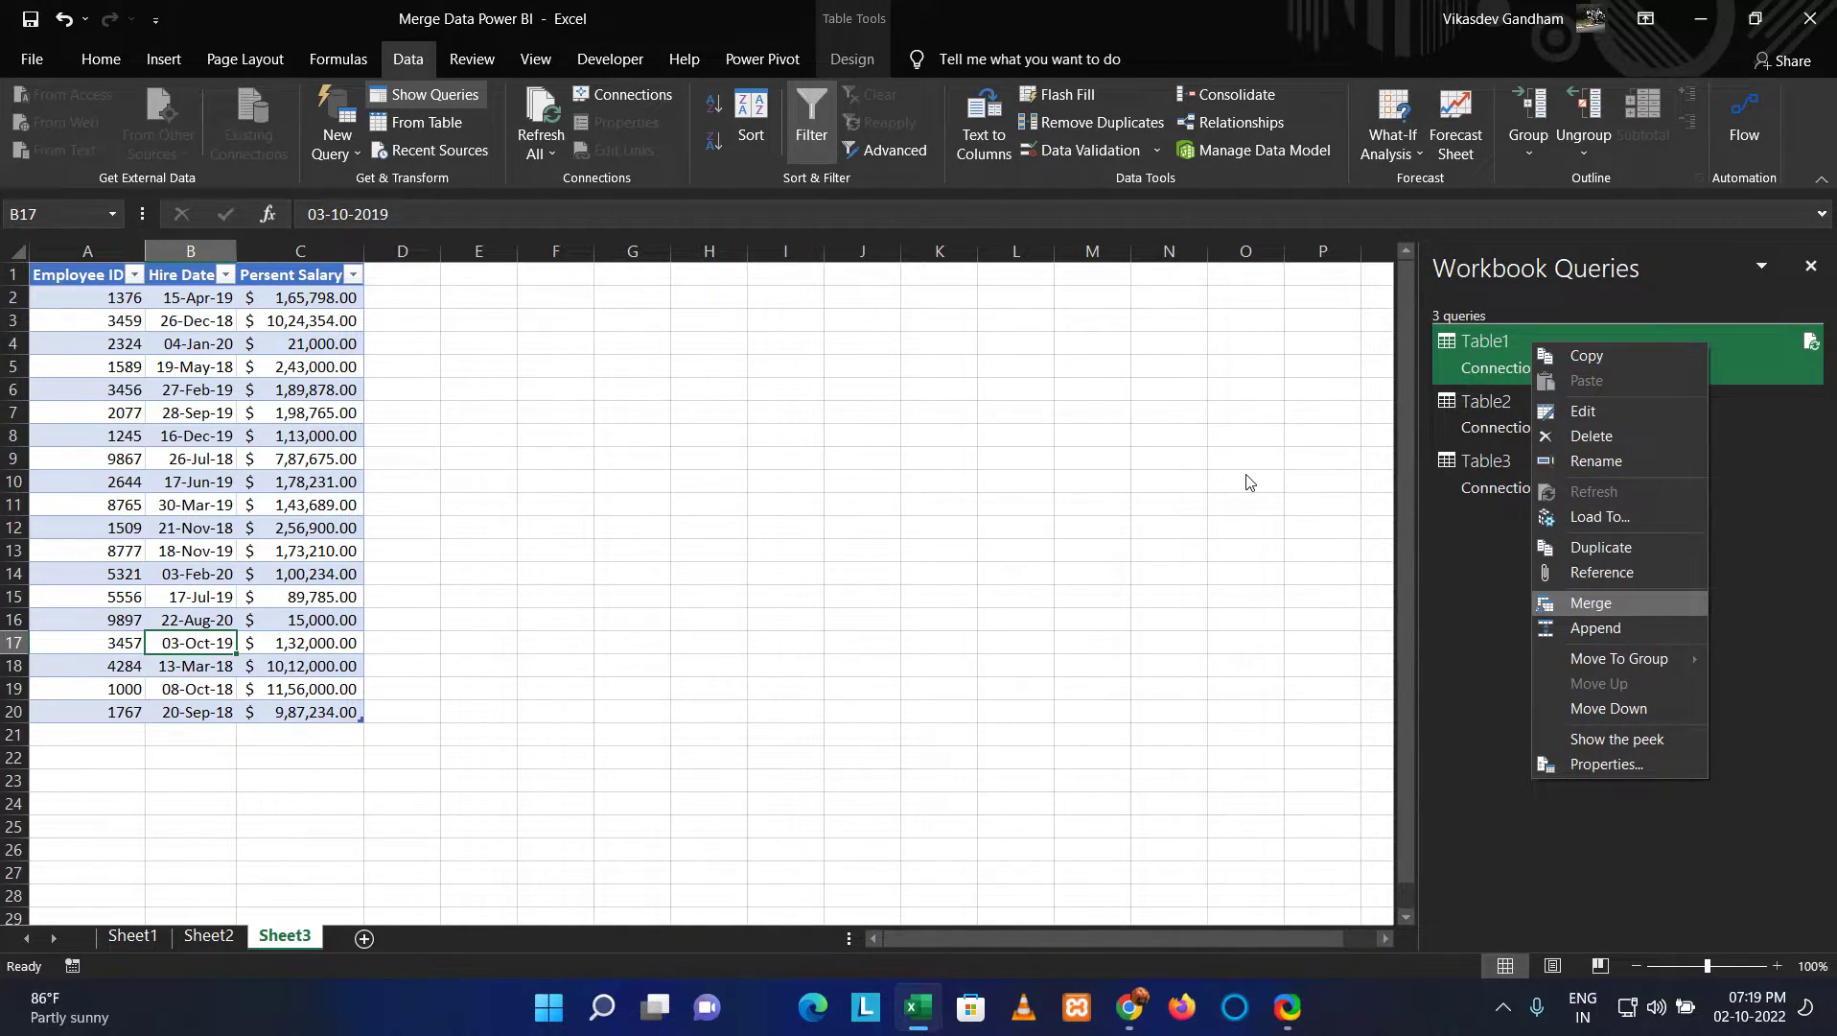
{"action": "key", "text": "Return"}
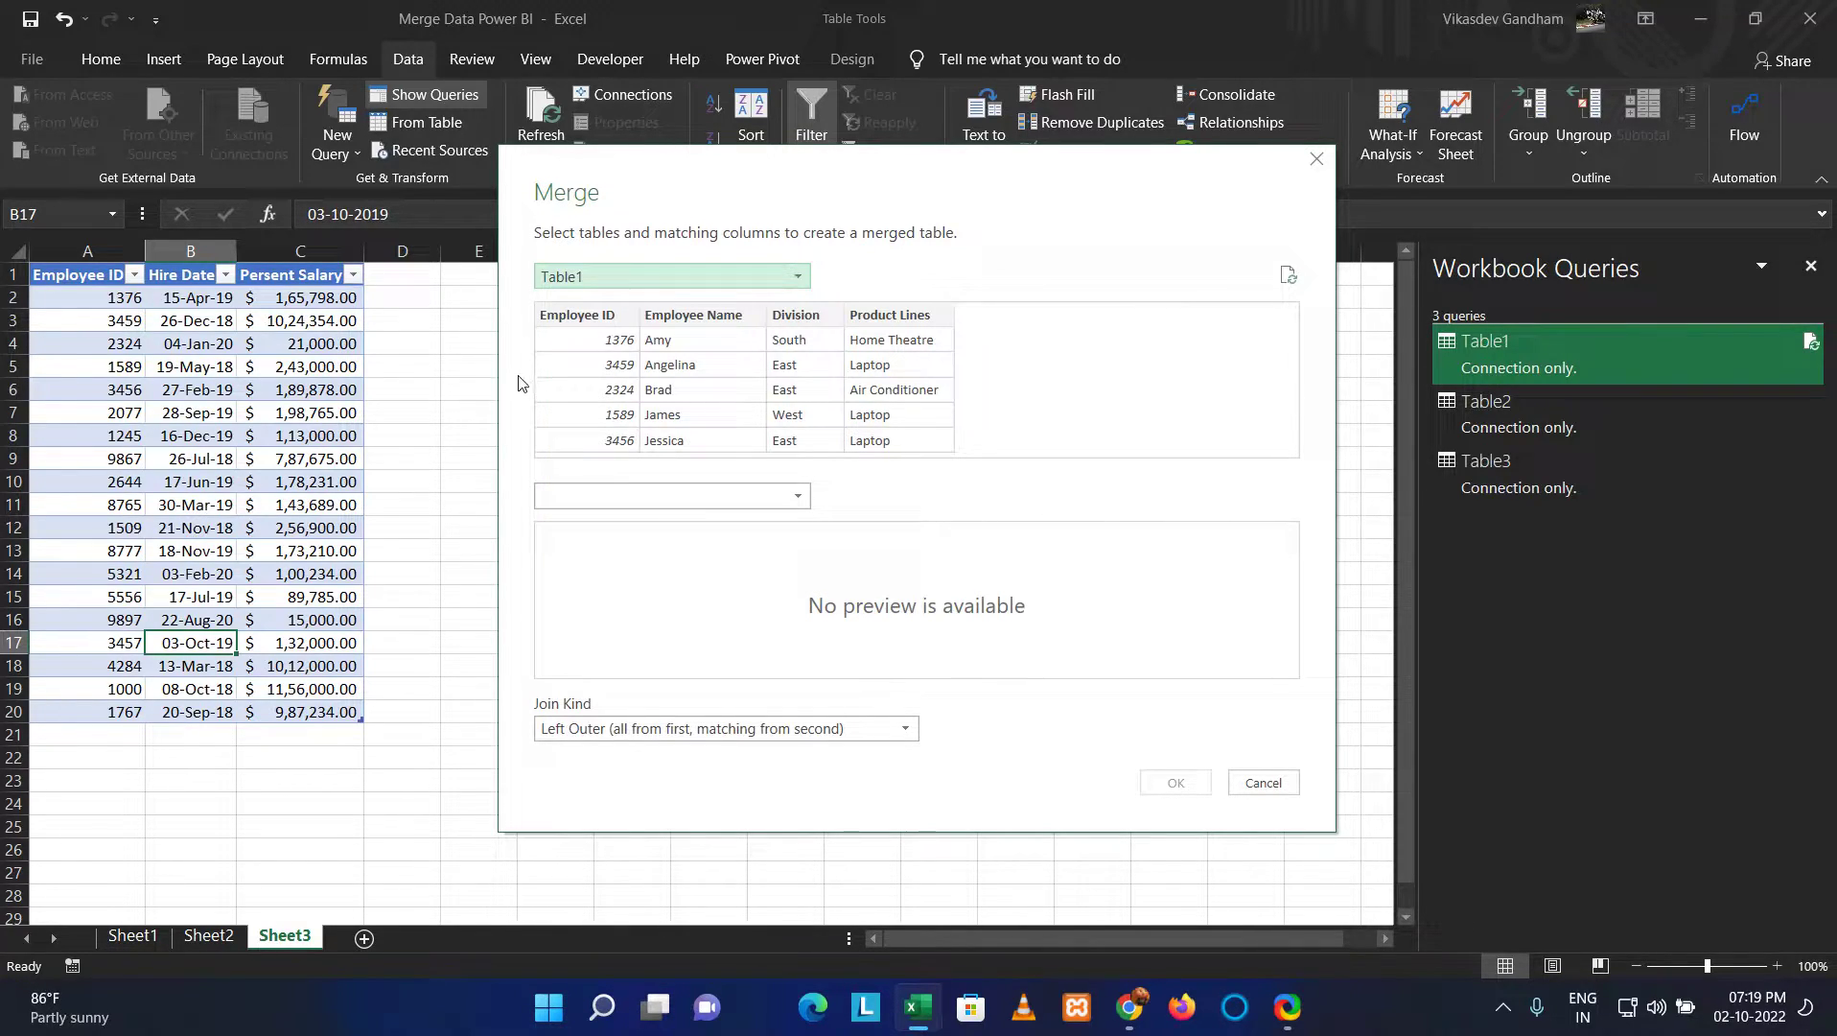
{"action": "key", "text": "alt+Down"}
{"action": "key", "text": "Down"}
{"action": "key", "text": "Return"}
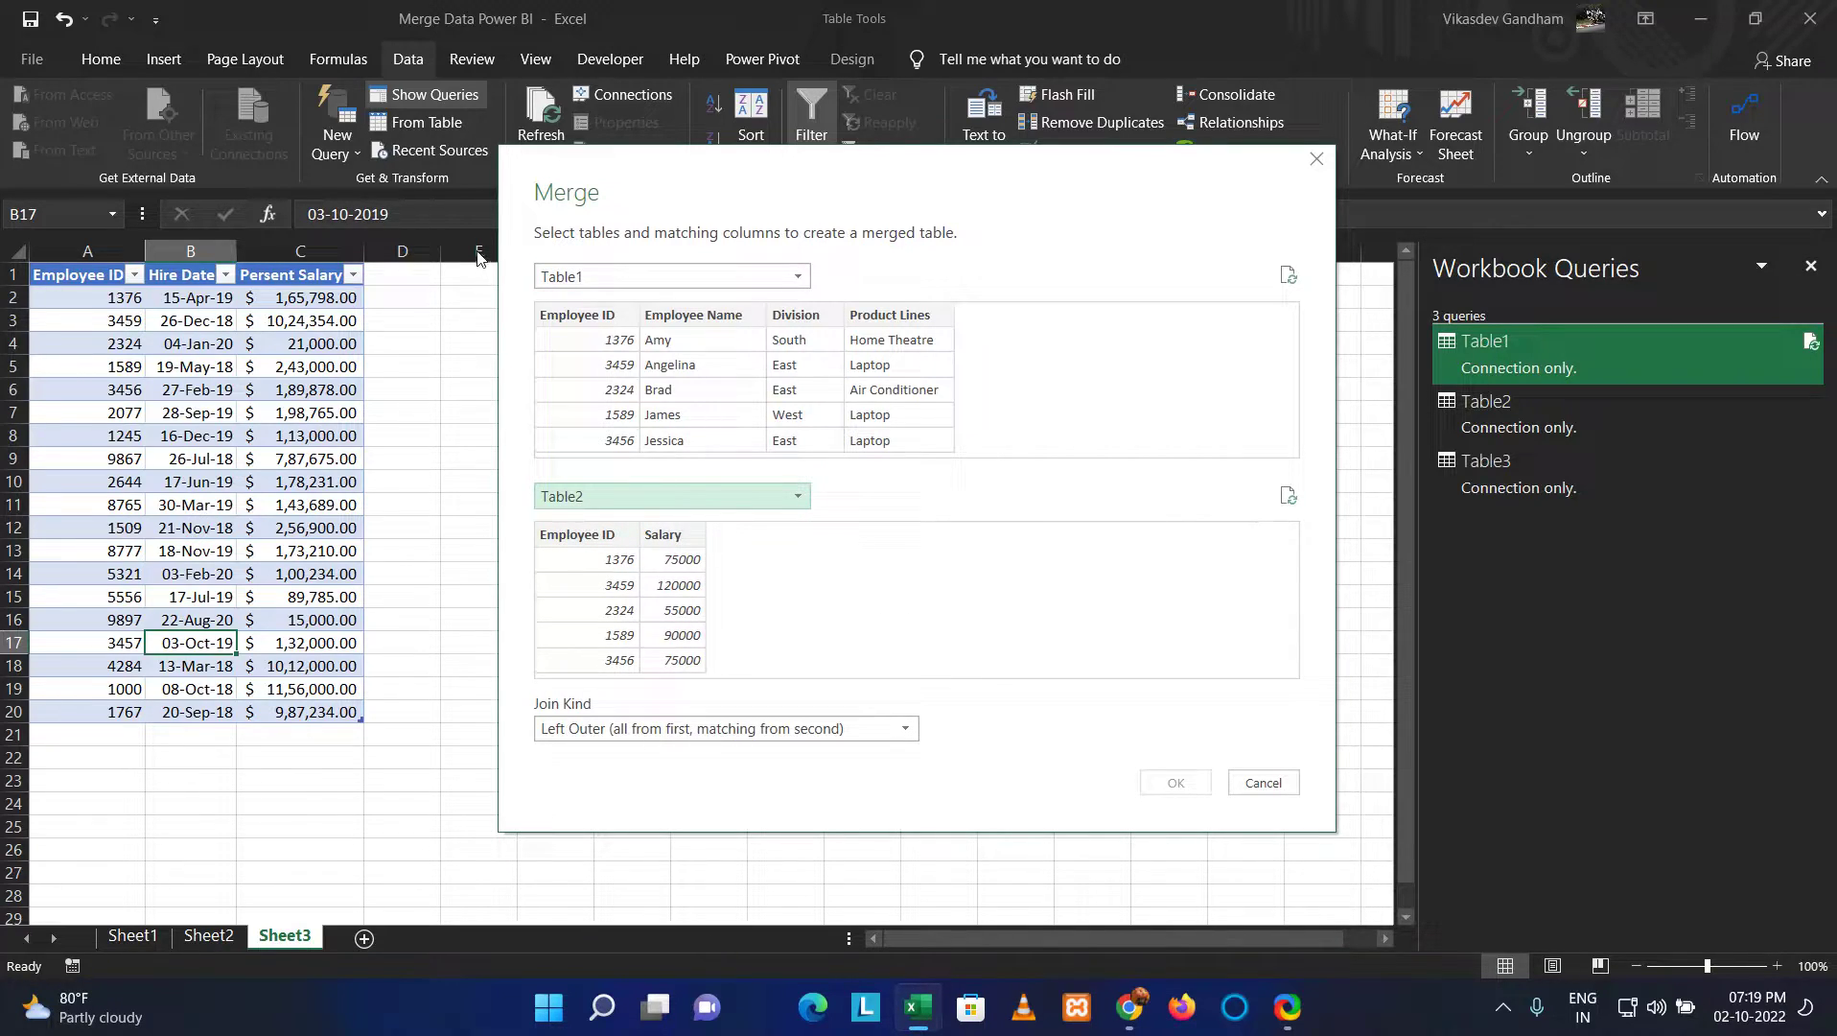
- Match Table1 and Table2 on their Employee ID columns and create the merge with a Left Outer join
{"action": "key", "text": "shift+Tab"}
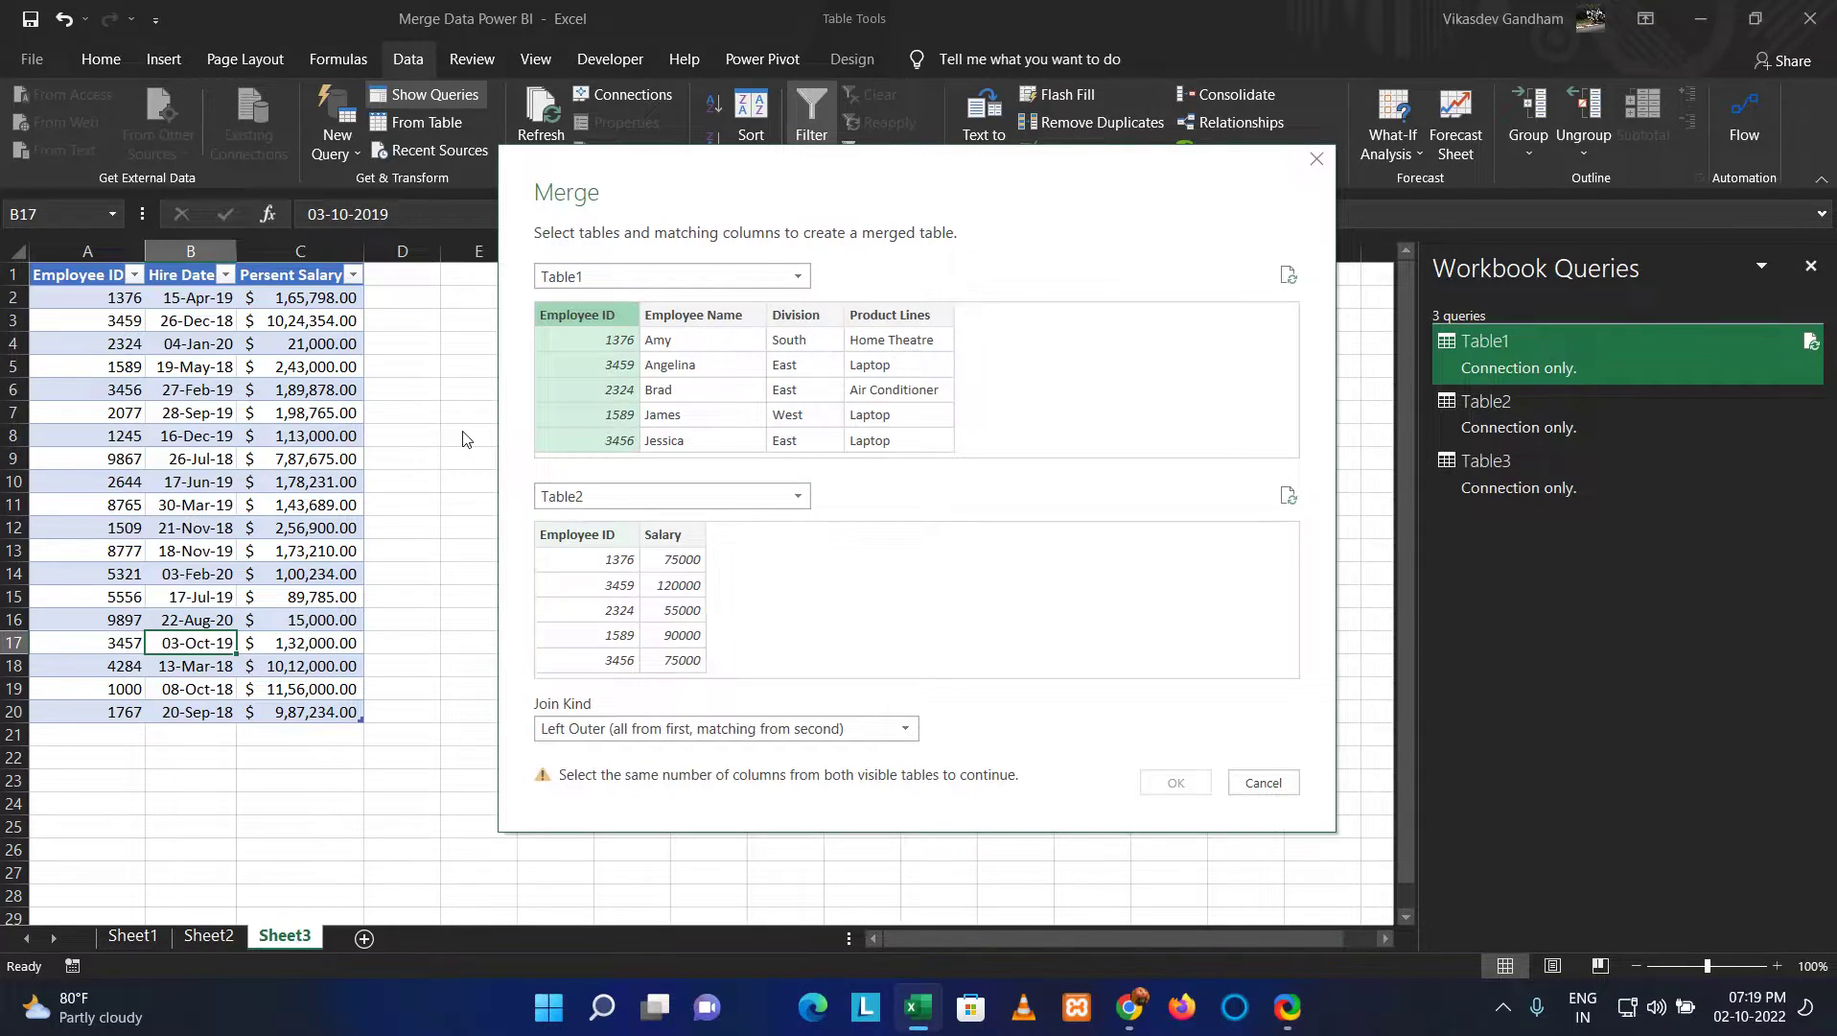
{"action": "key", "text": "Tab"}
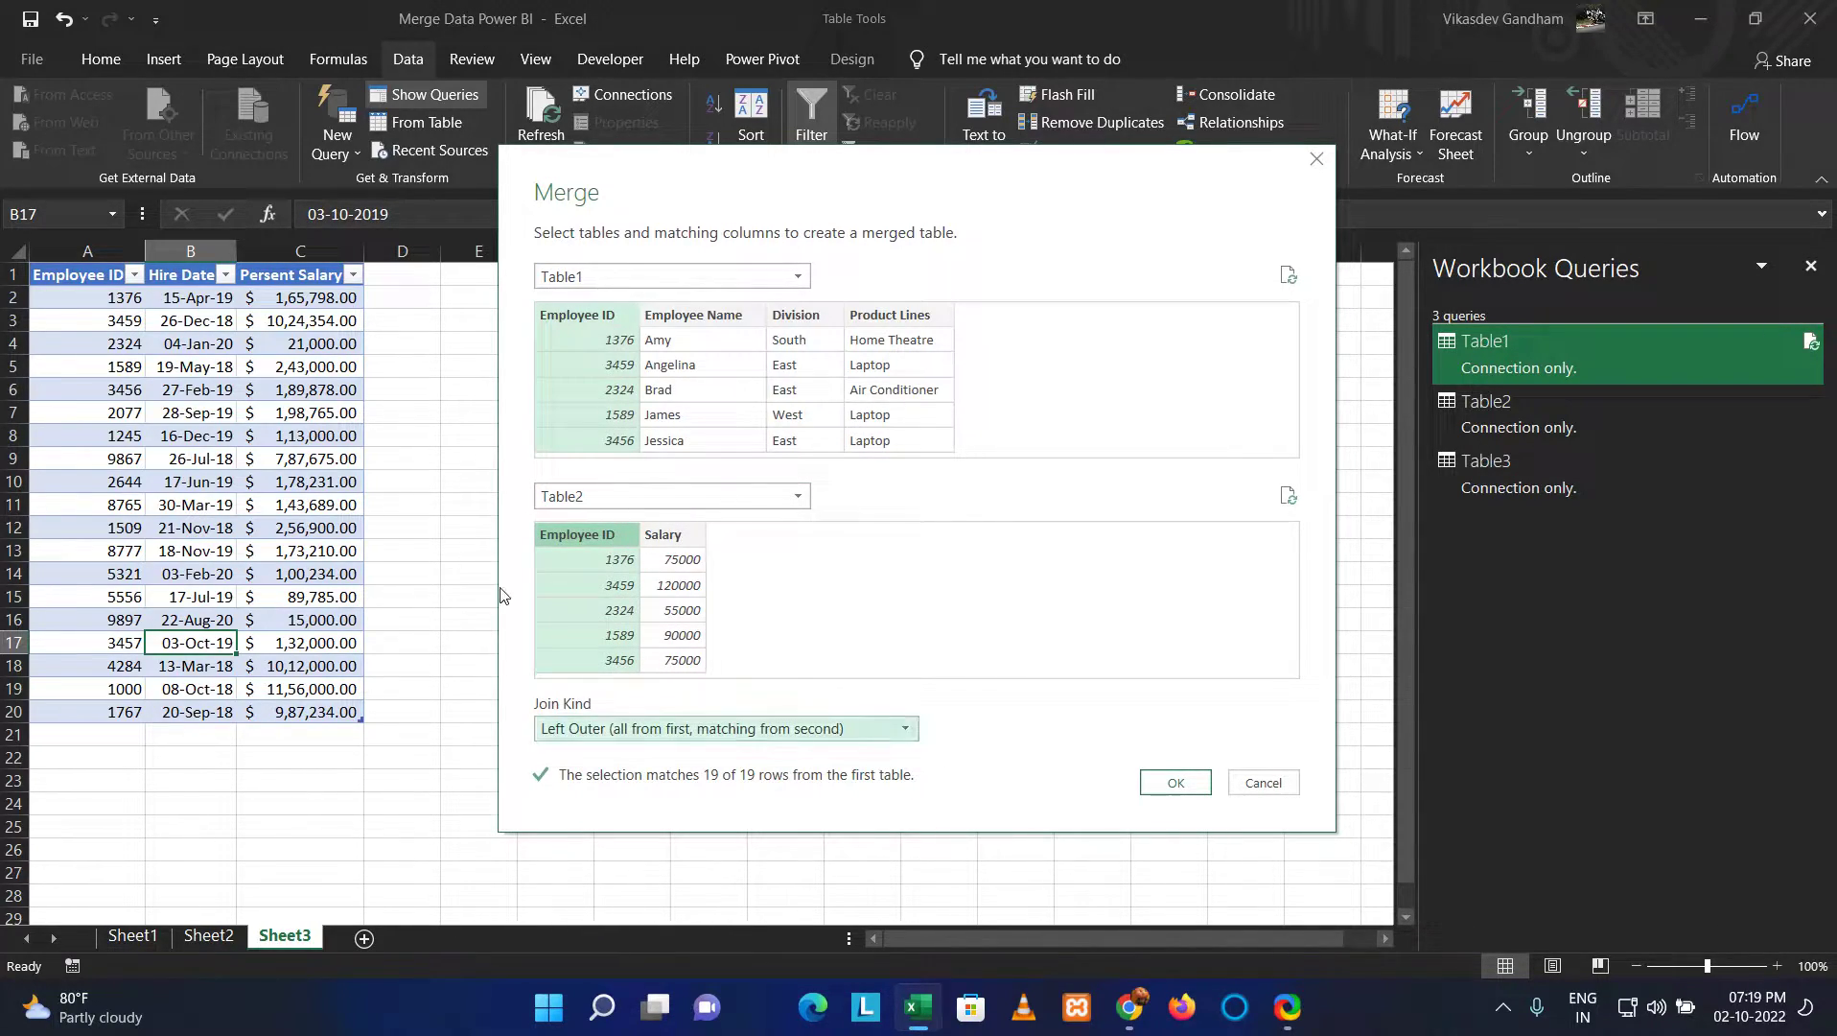
{"action": "key", "text": "alt+Down"}
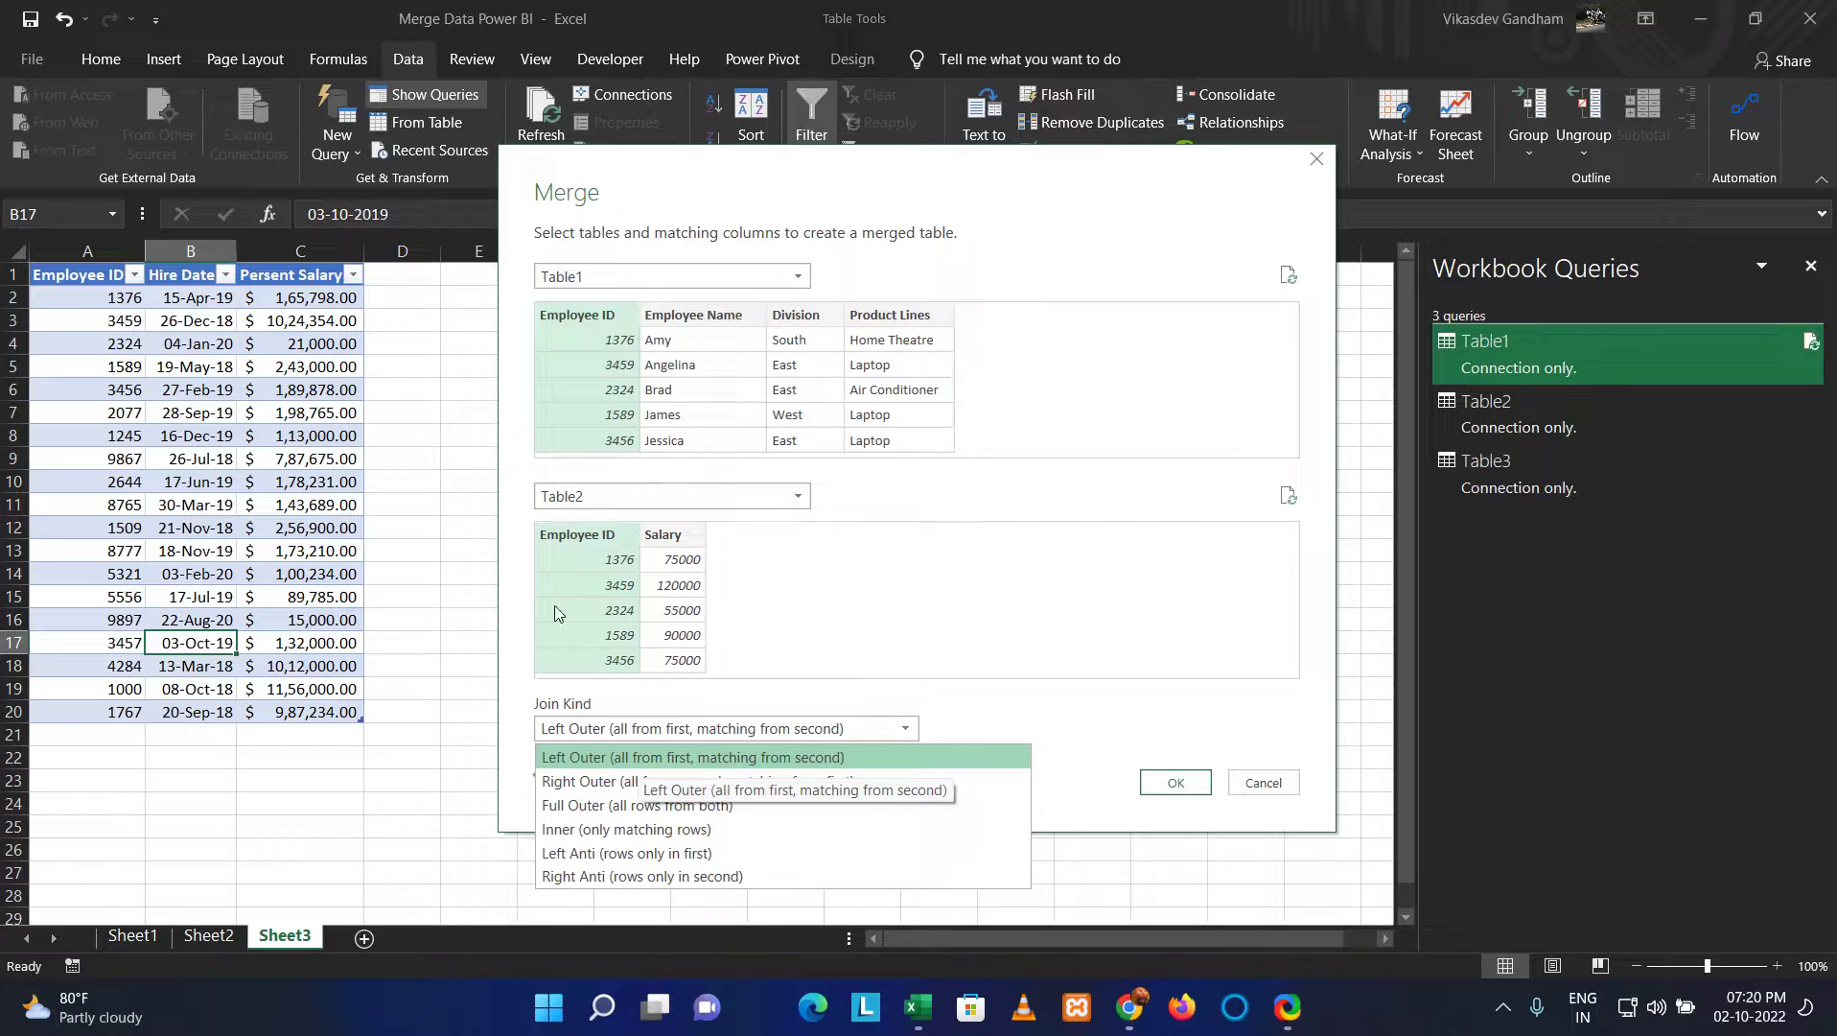
{"action": "key", "text": "Return"}
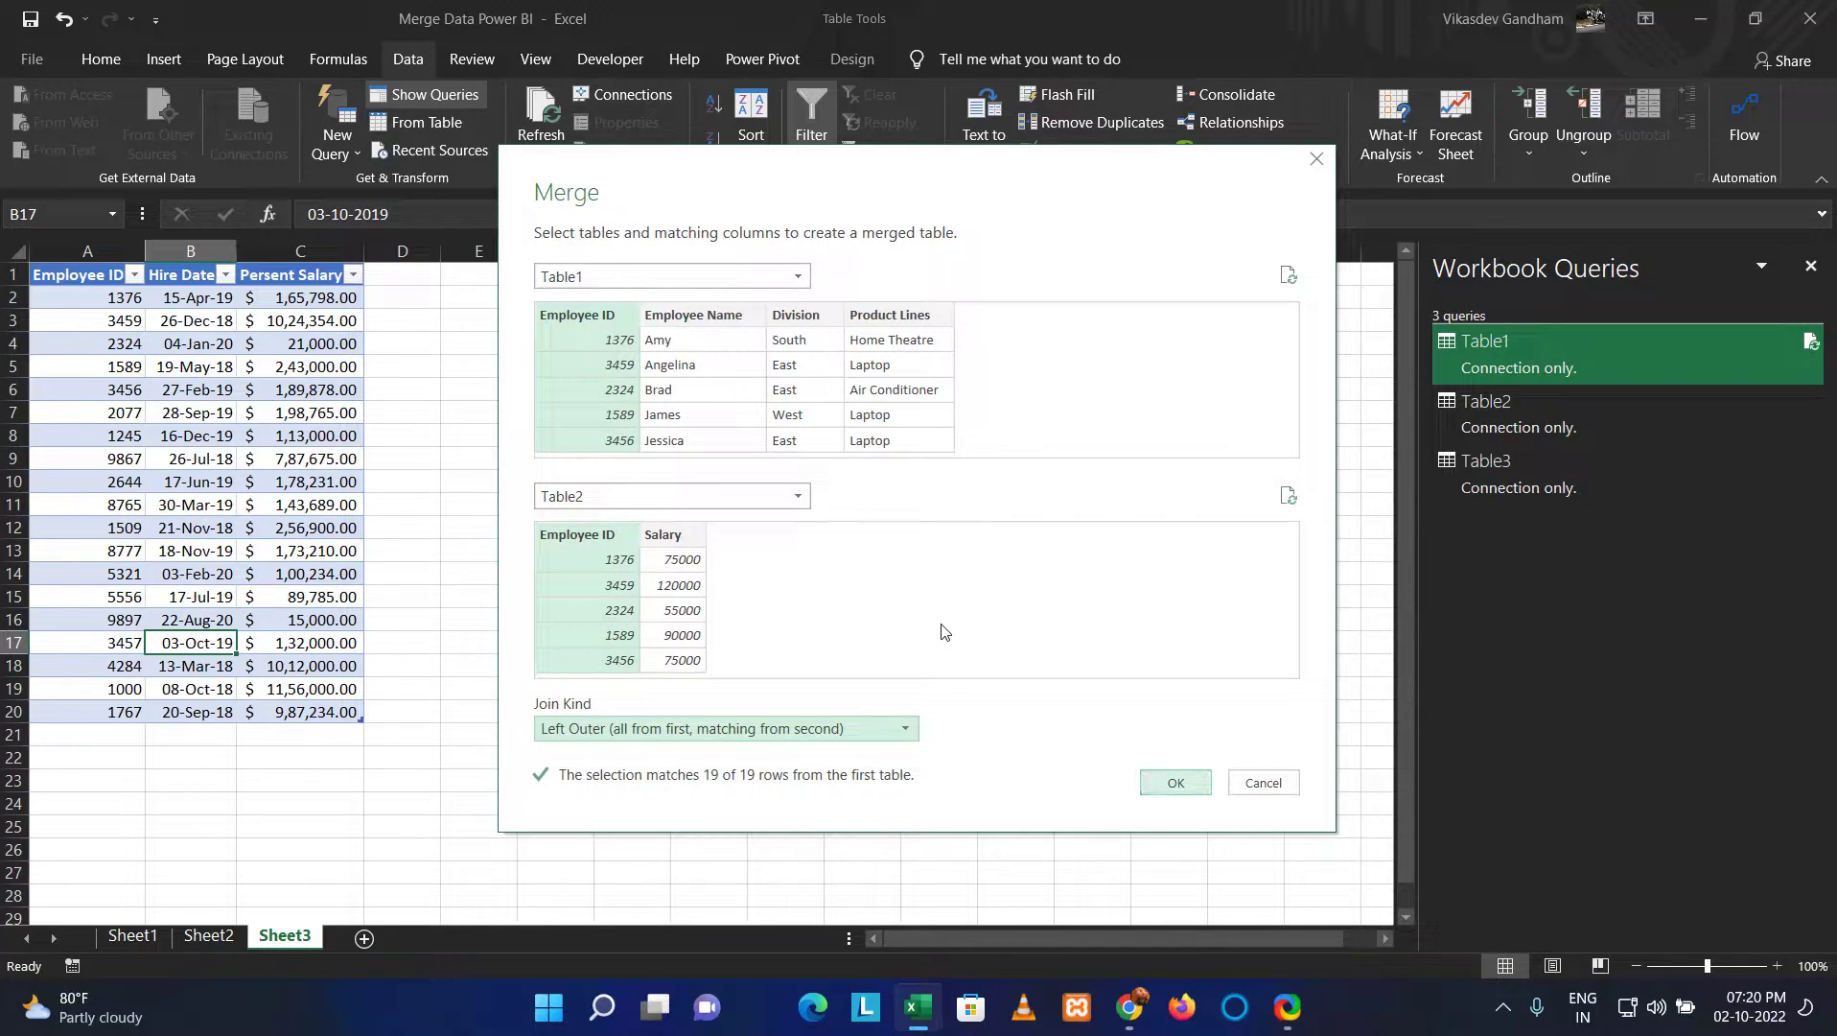
{"action": "key", "text": "Return"}
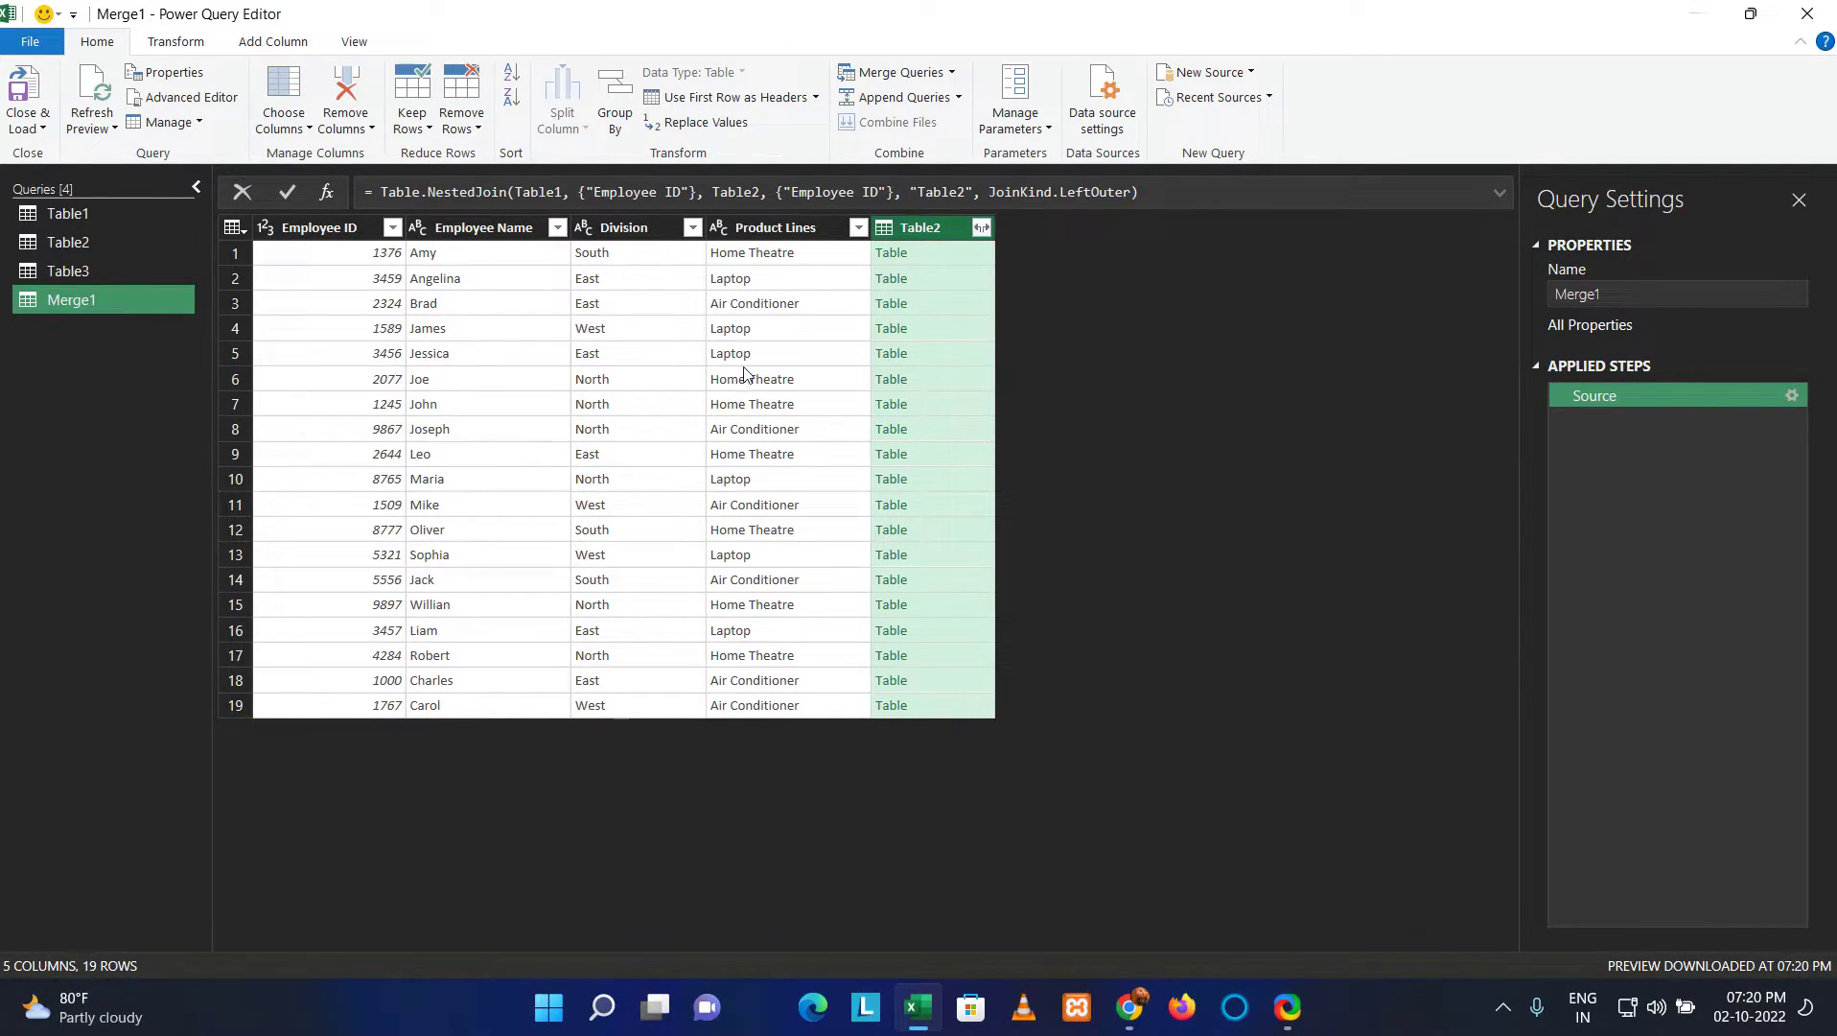
- Try expanding only Salary from the Table2 column with the original column name as prefix, and remove that expansion
{"action": "key", "text": "Down"}
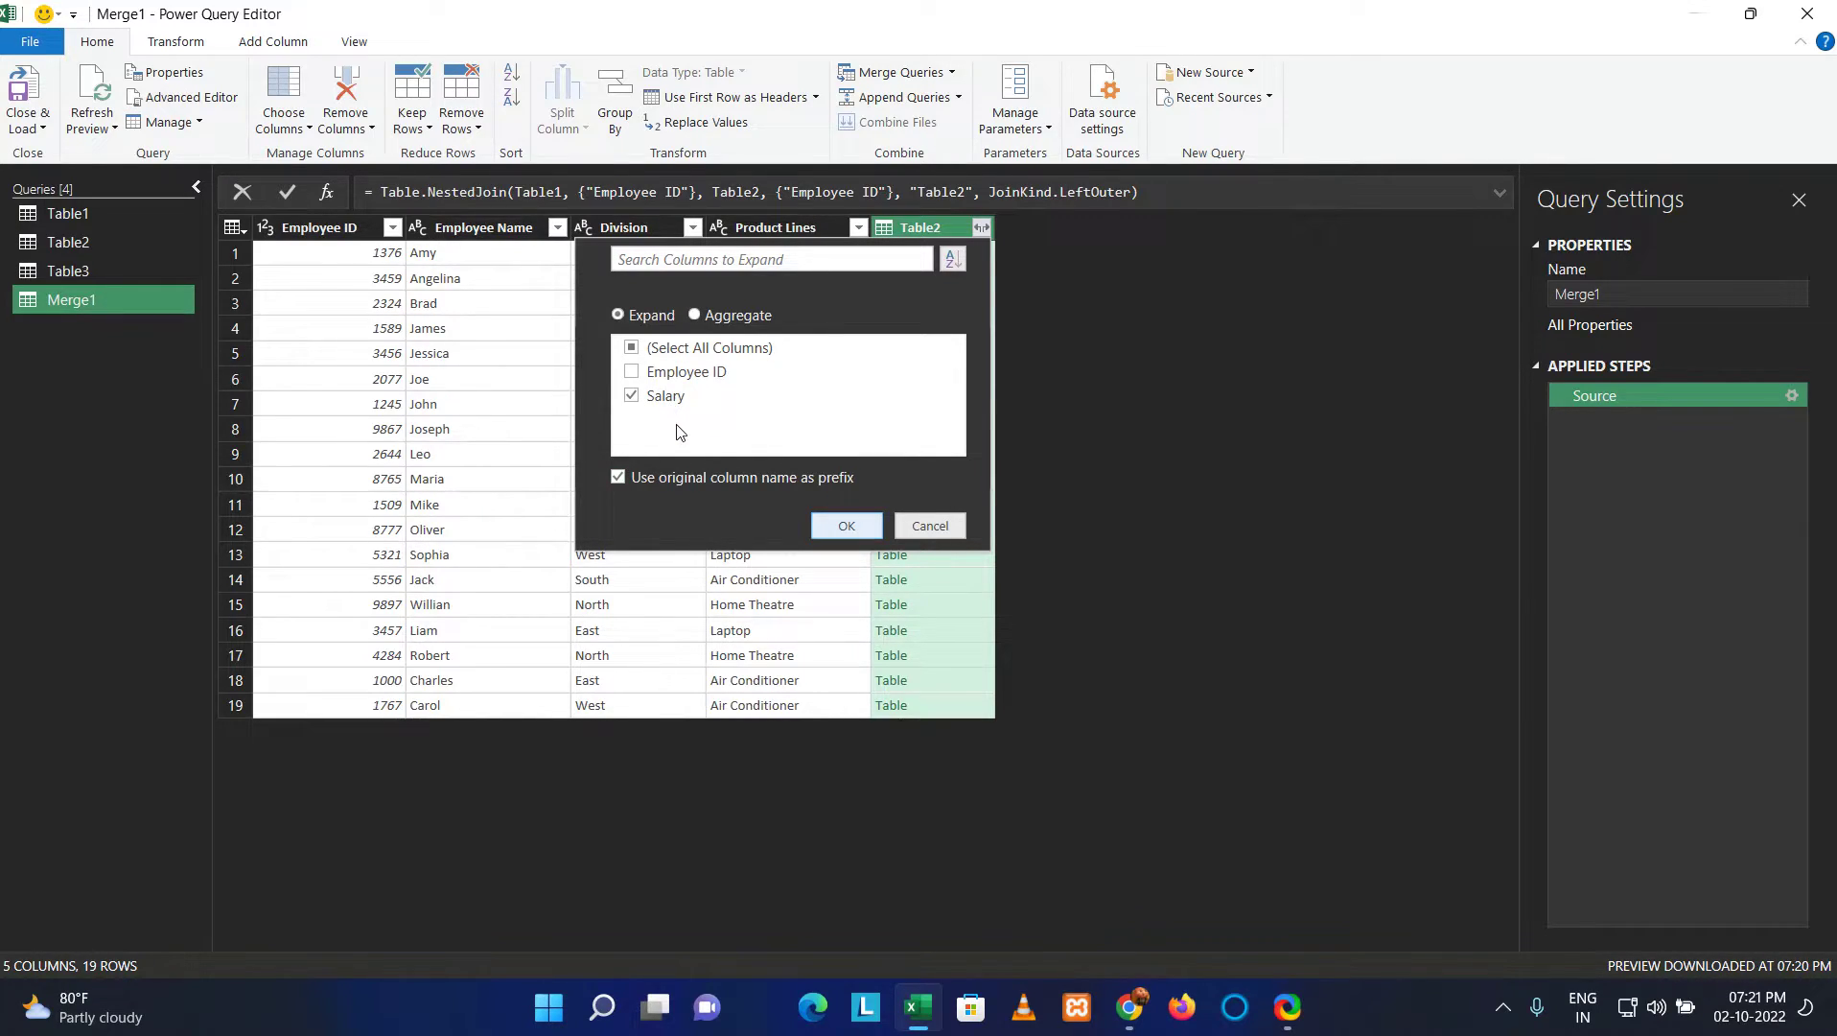
{"action": "key", "text": "Return"}
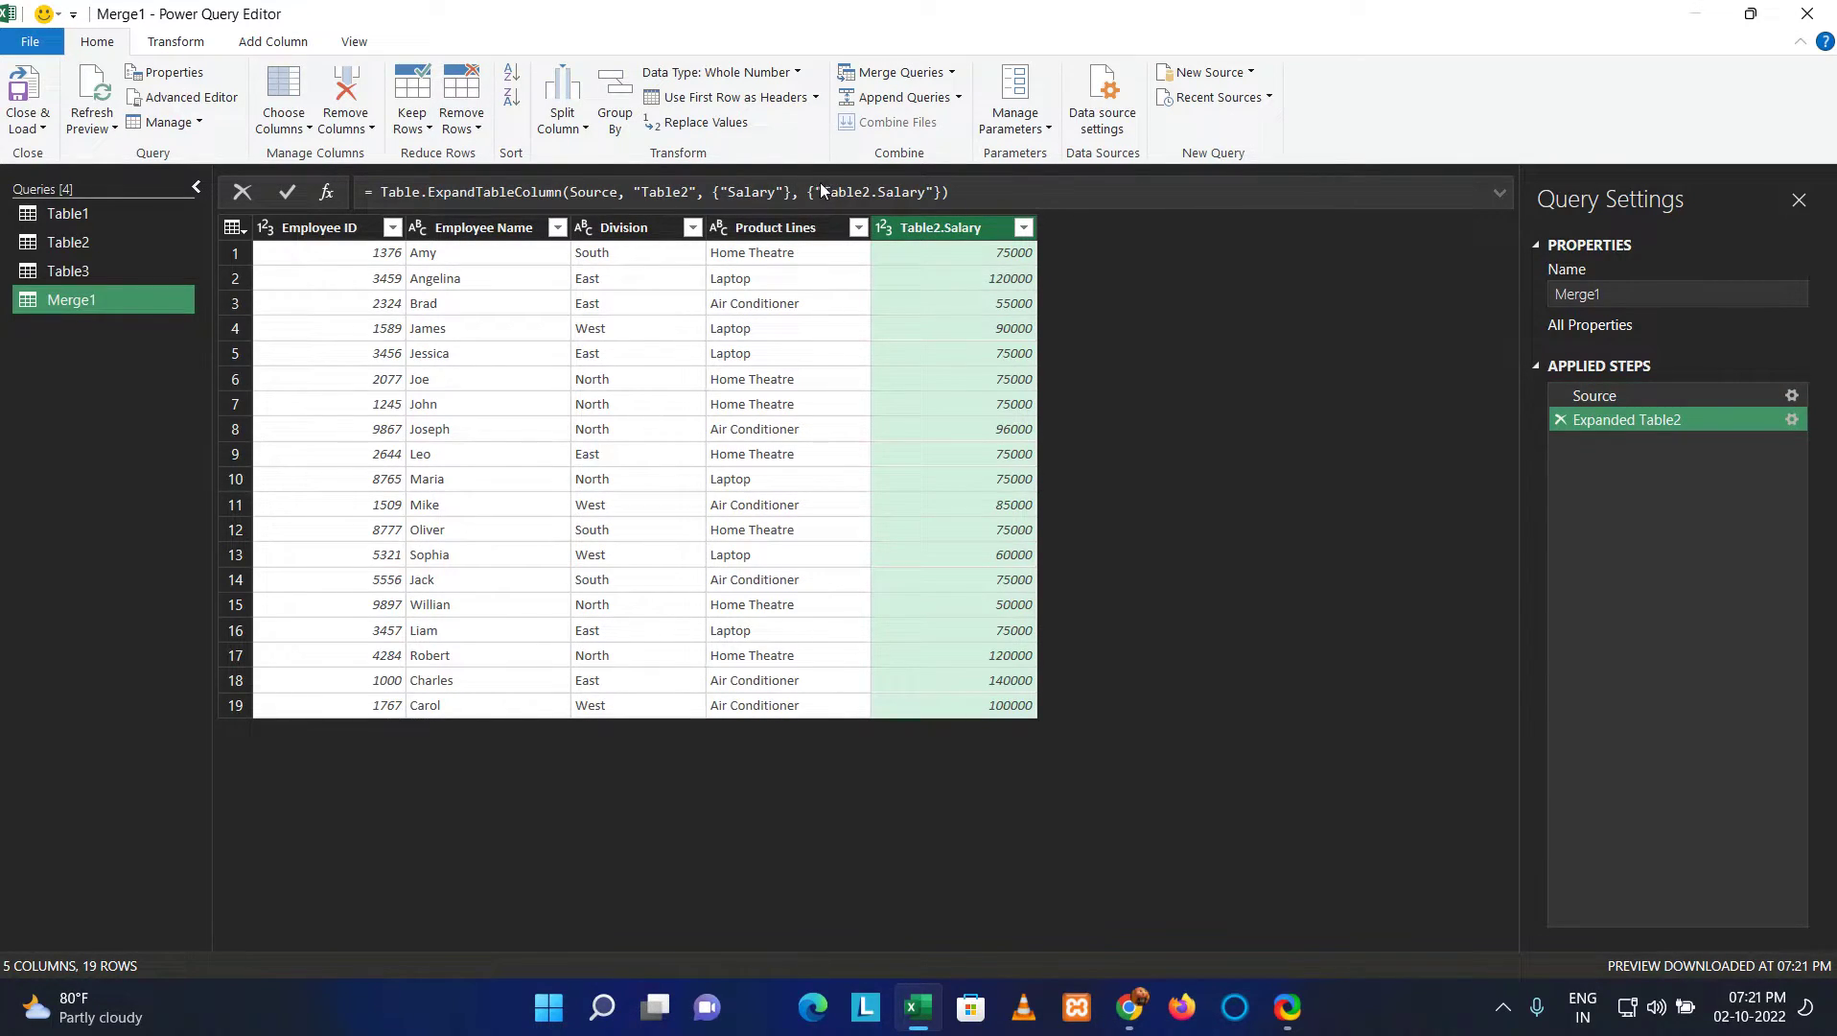
{"action": "key", "text": "alt+Down"}
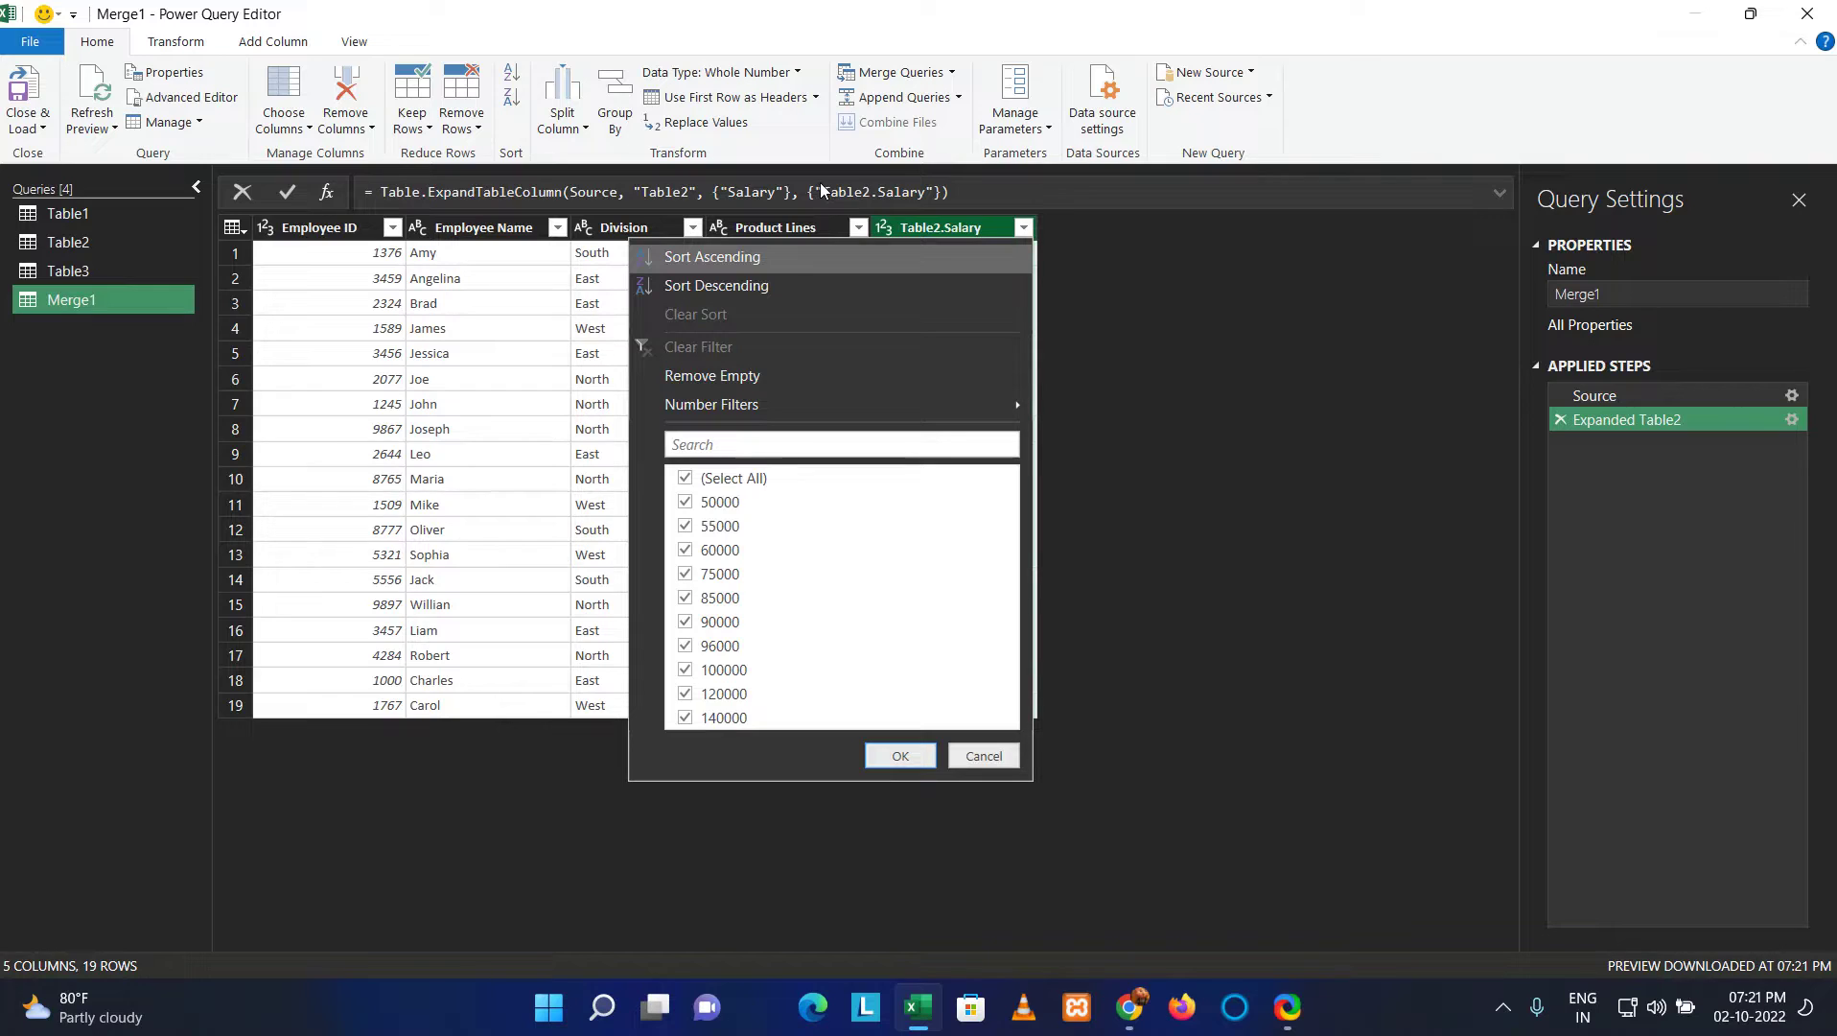
{"action": "key", "text": "Escape"}
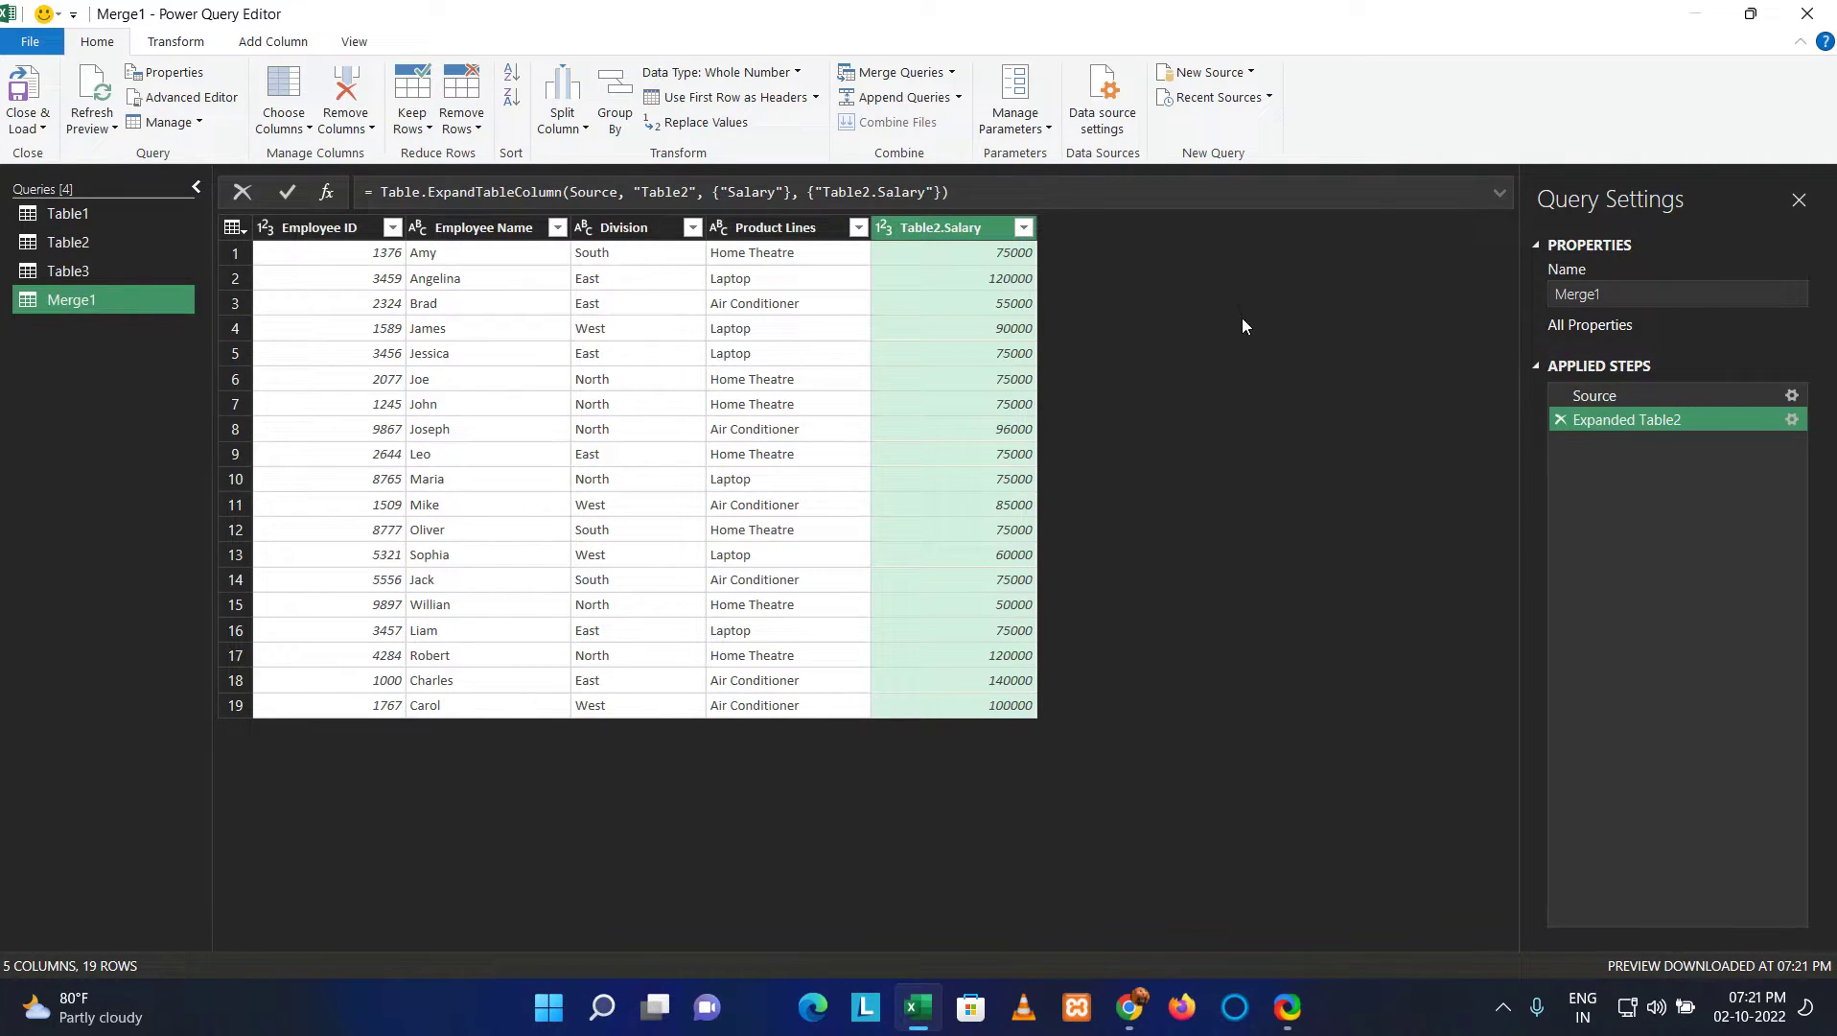
{"action": "key", "text": "Delete"}
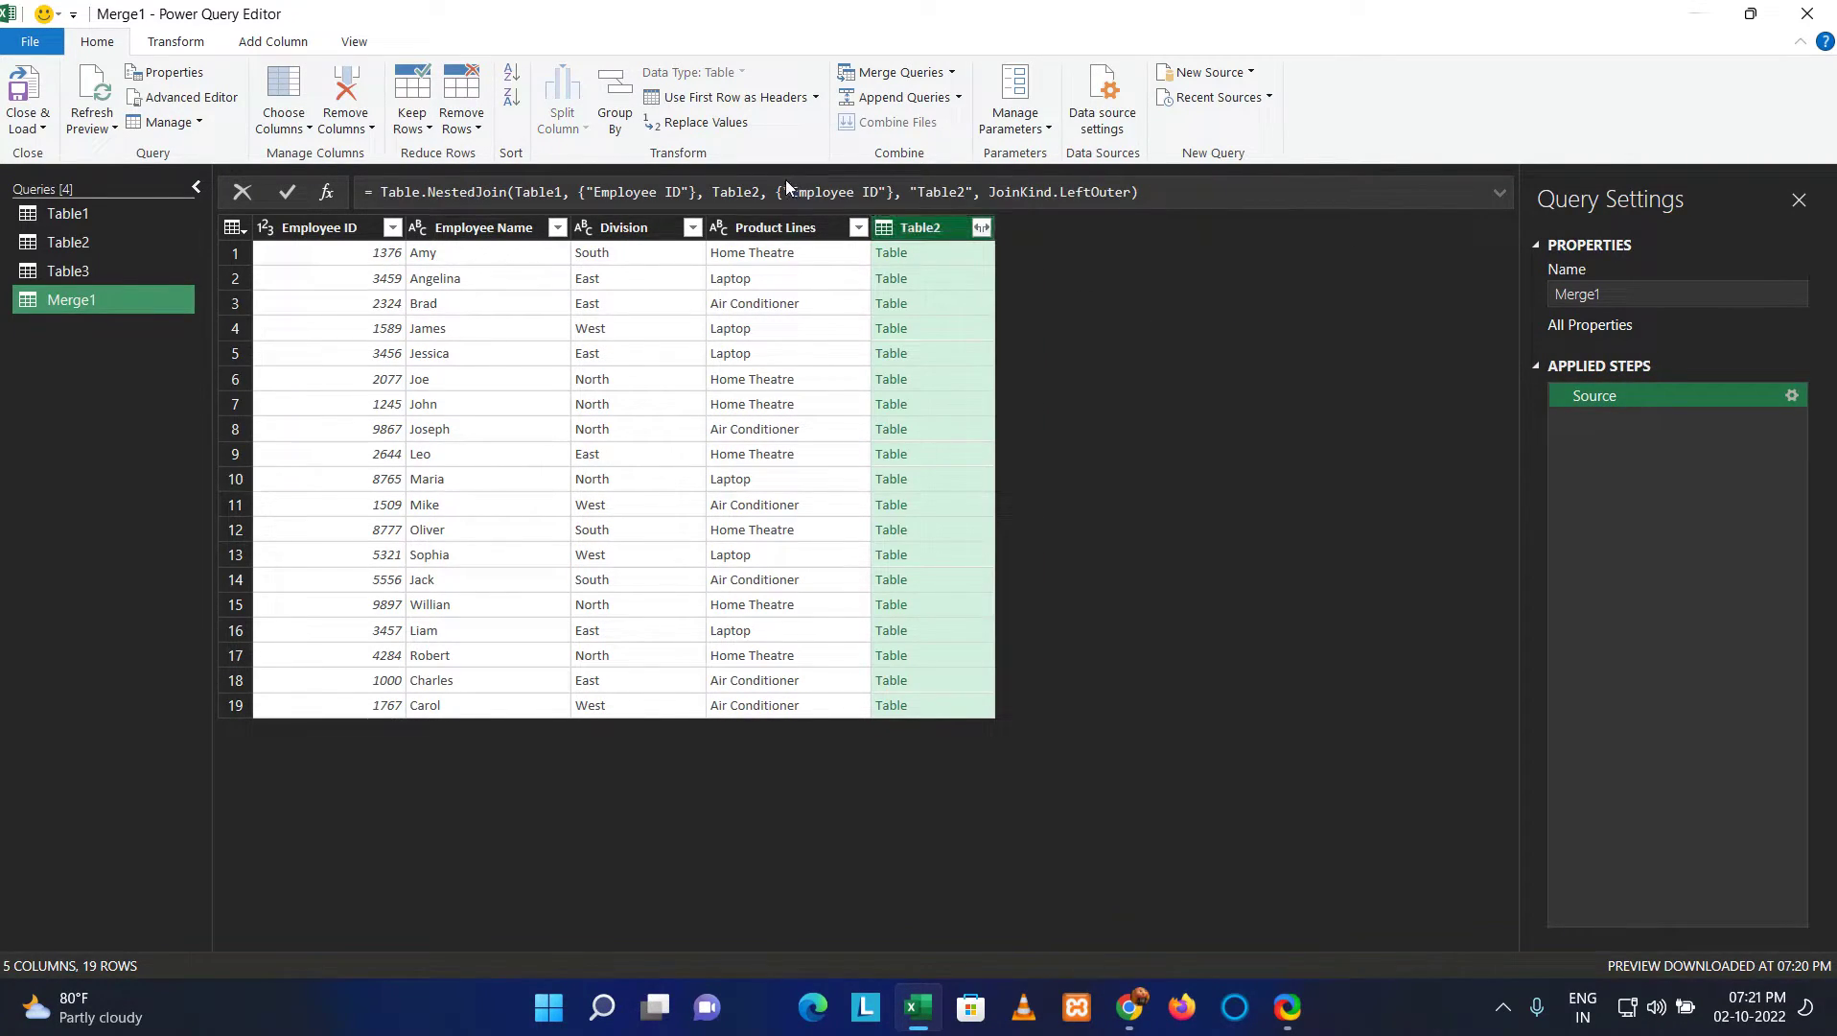
- Expand the Table2 column to Salary only, without using the original column name as prefix
{"action": "left_click", "coordinate": [981, 227]}
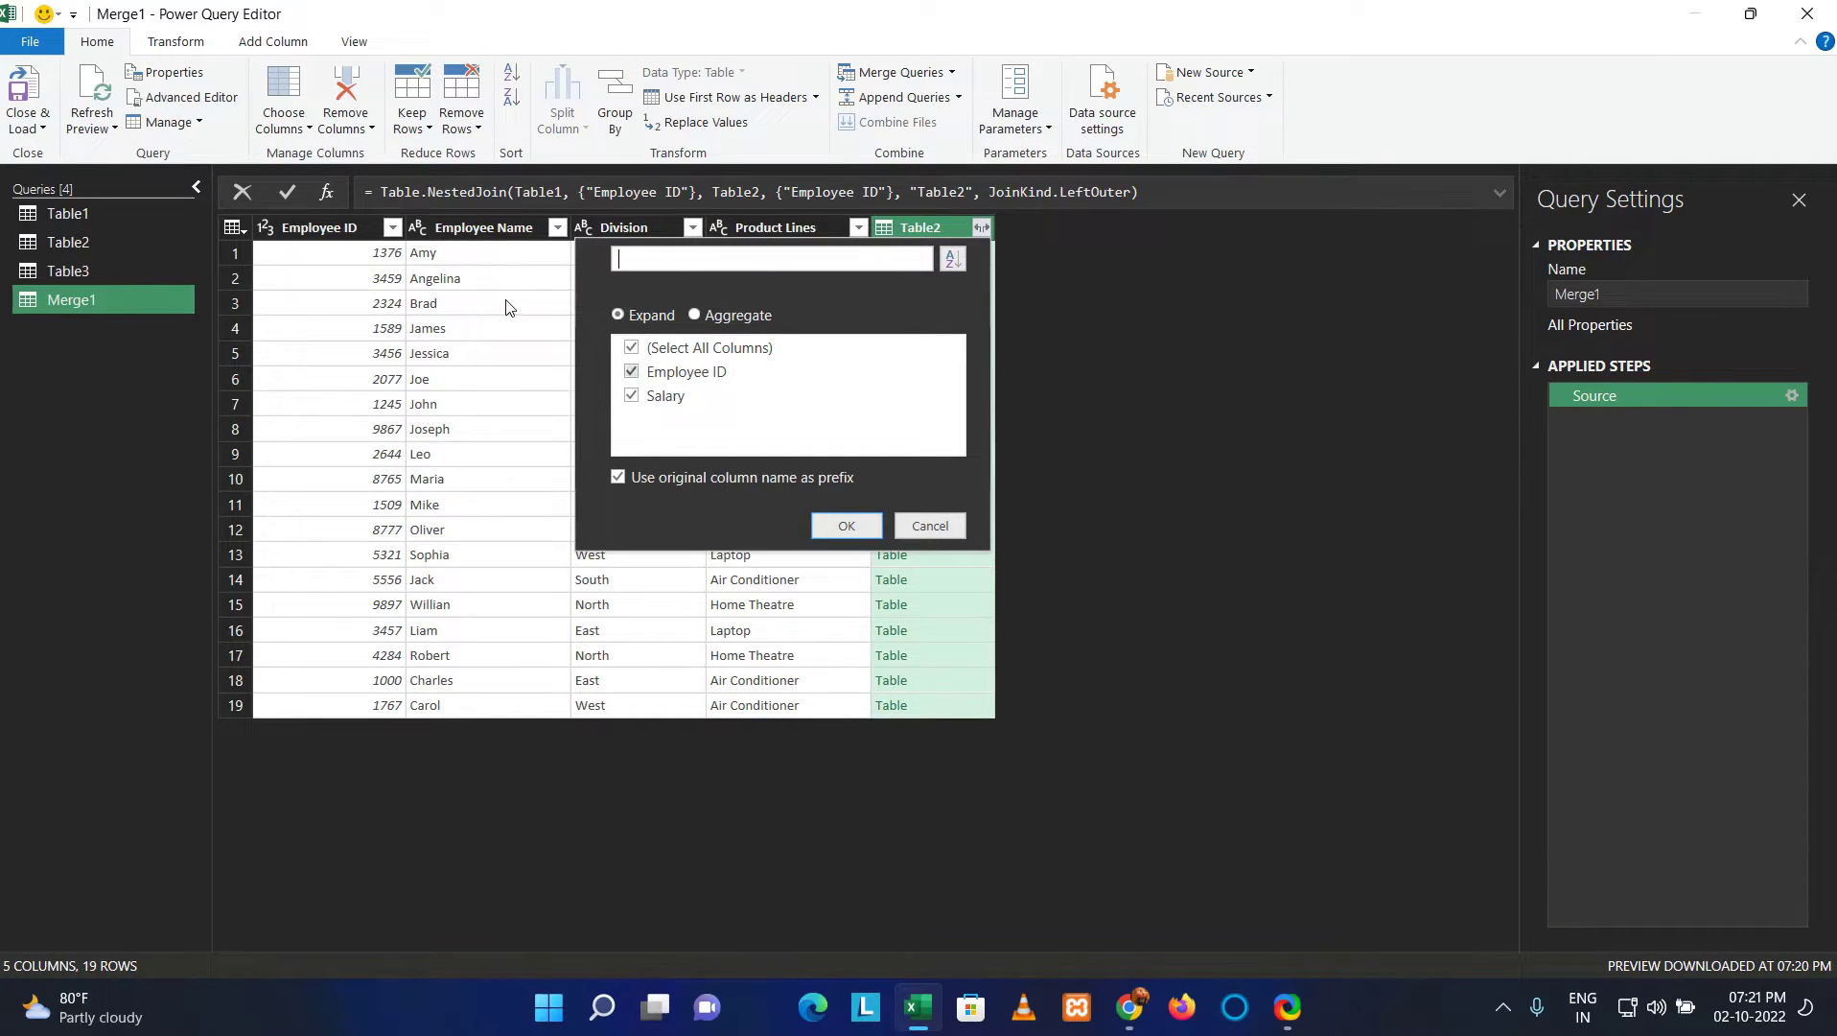
{"action": "key", "text": "Tab"}
{"action": "key", "text": "space"}
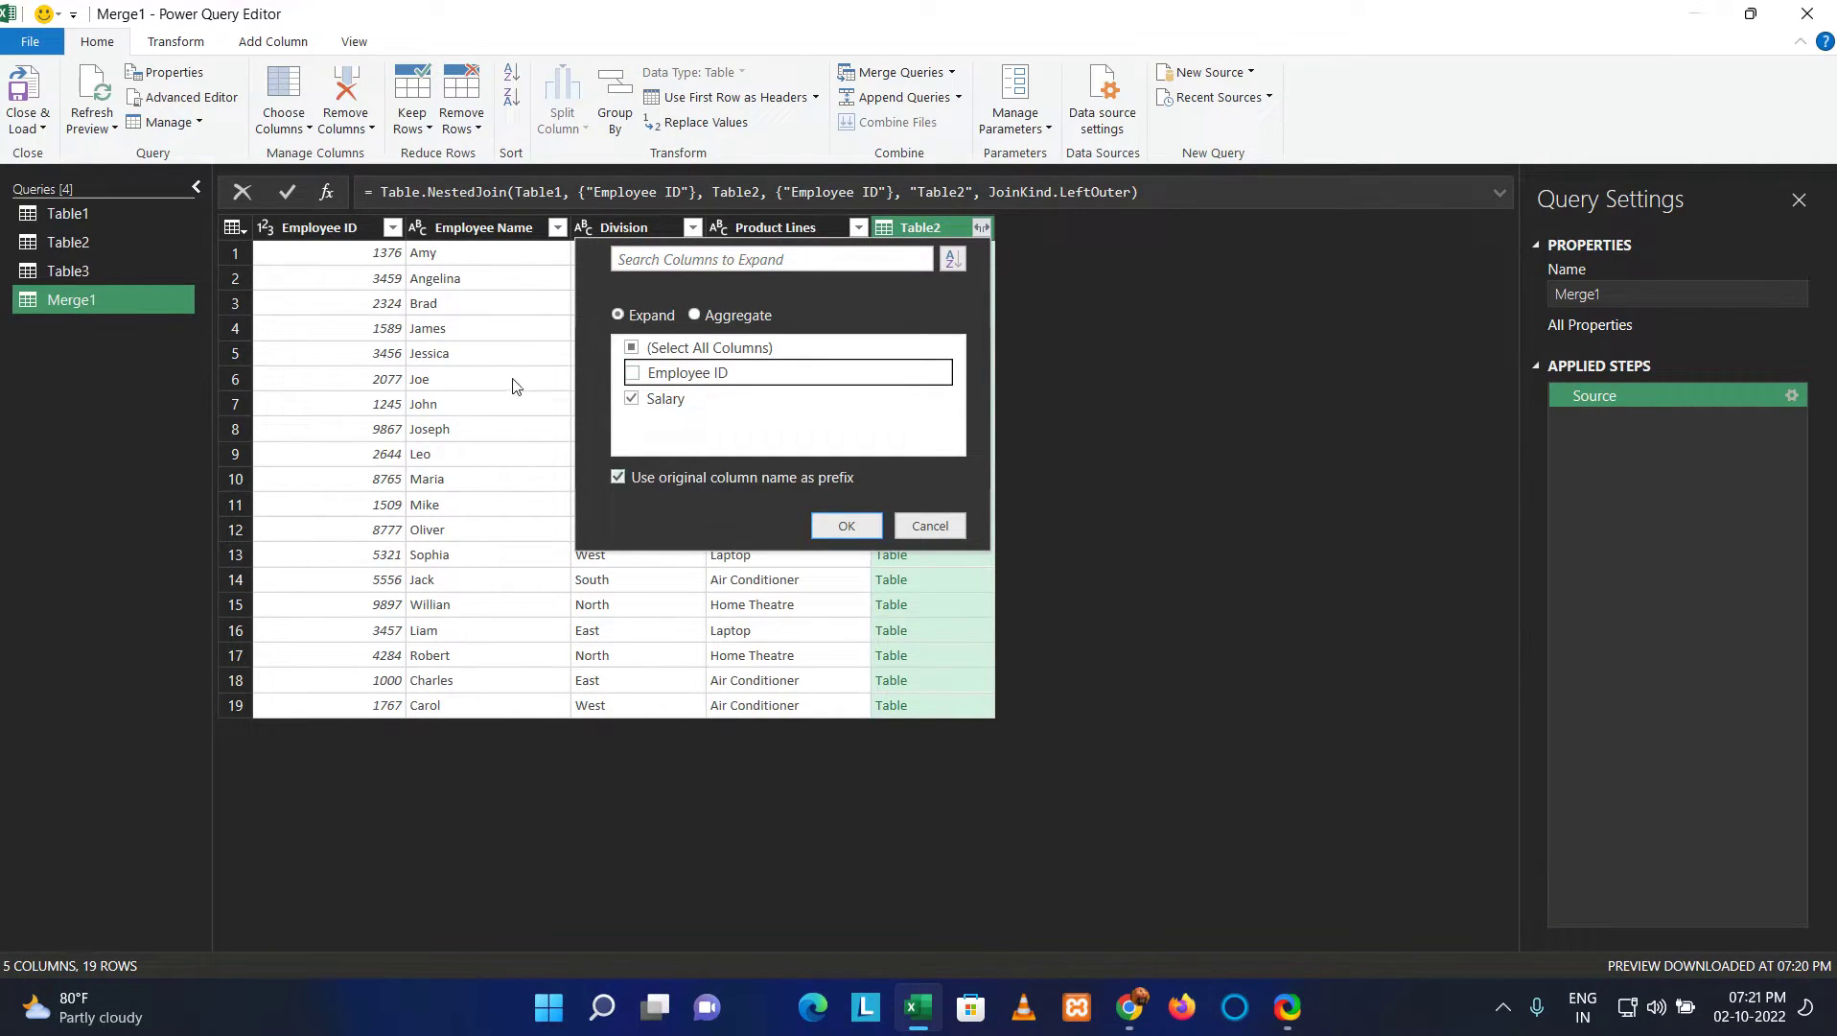
{"action": "key", "text": "Tab"}
{"action": "key", "text": "space"}
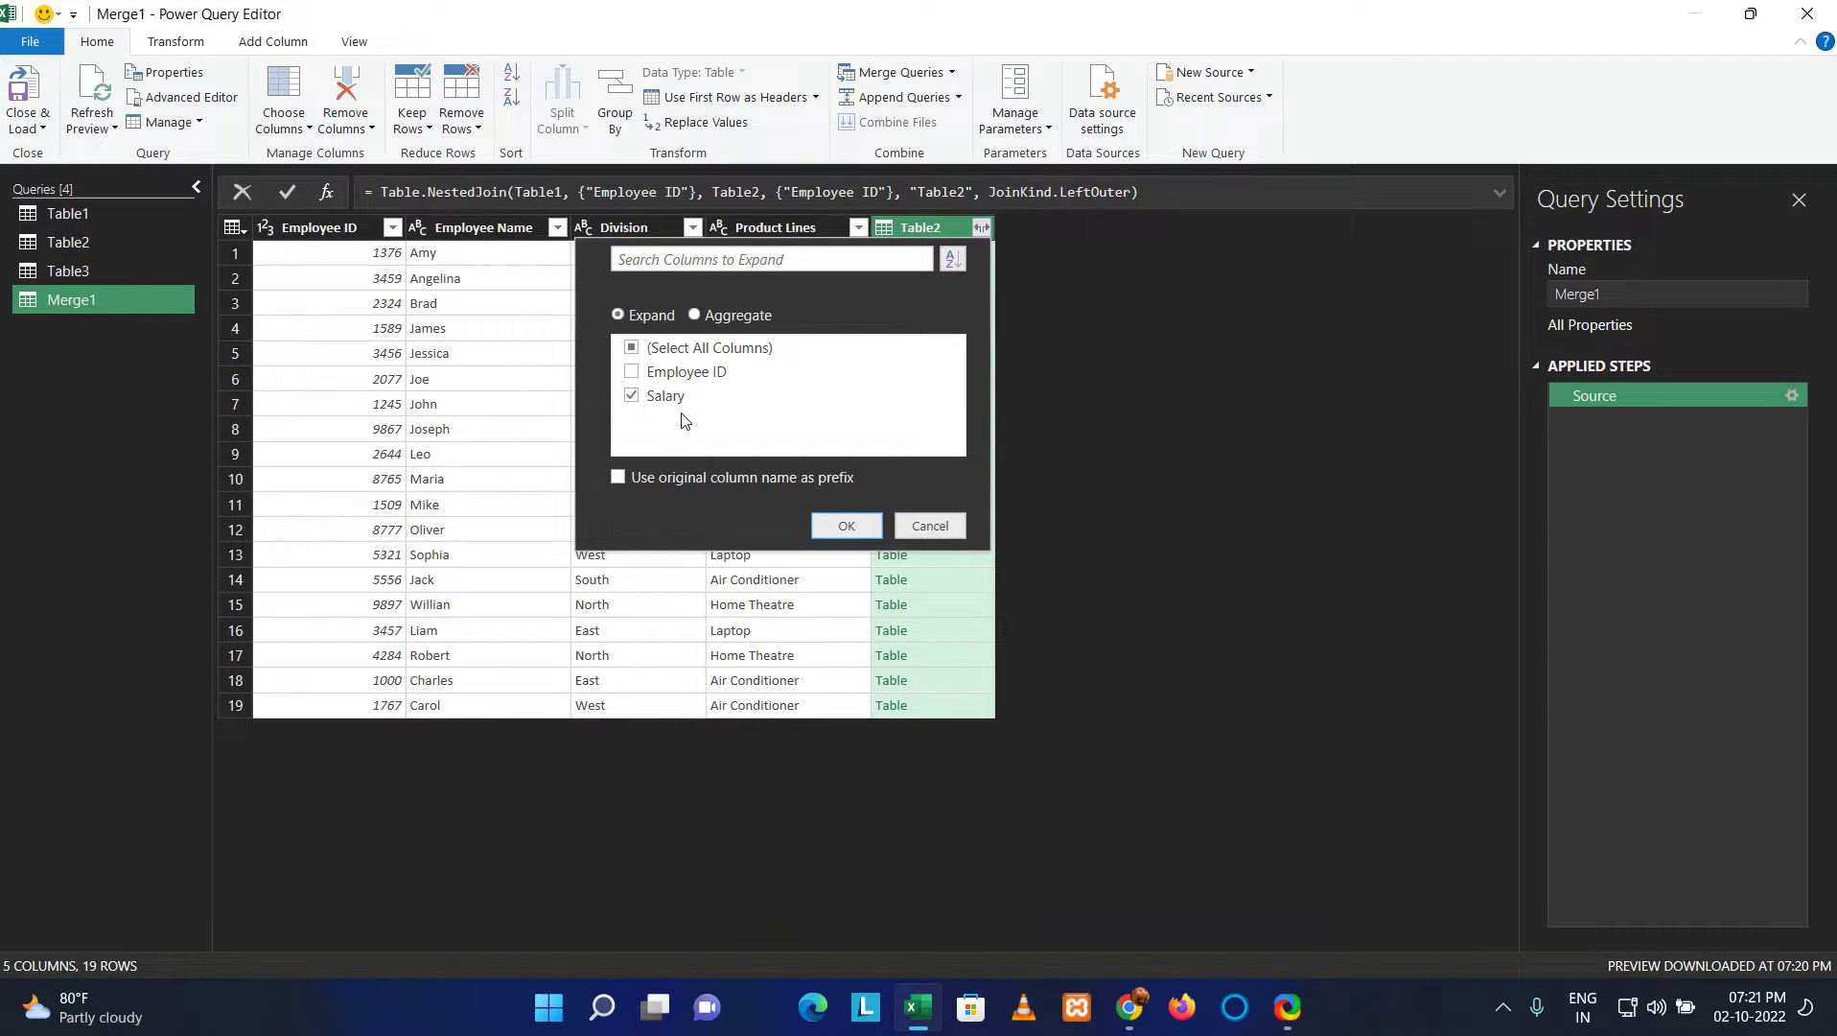
{"action": "key", "text": "Return"}
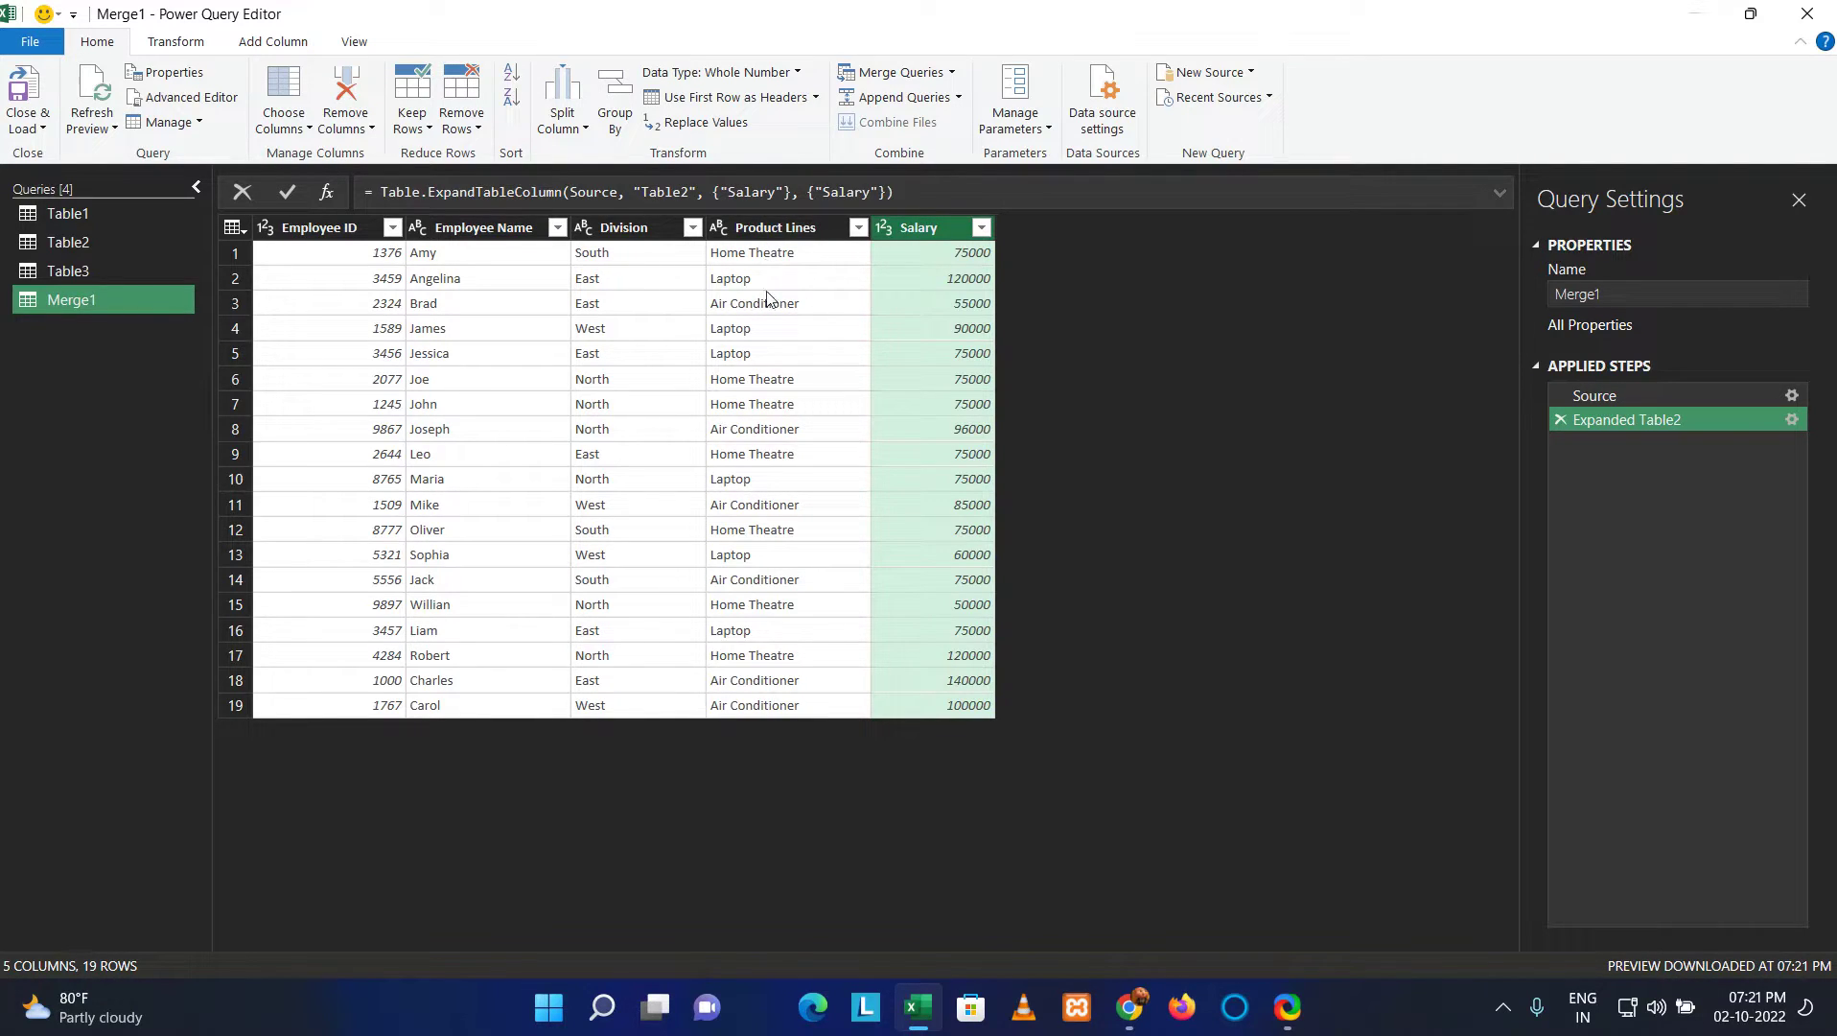
{"action": "left_click", "coordinate": [752, 379]}
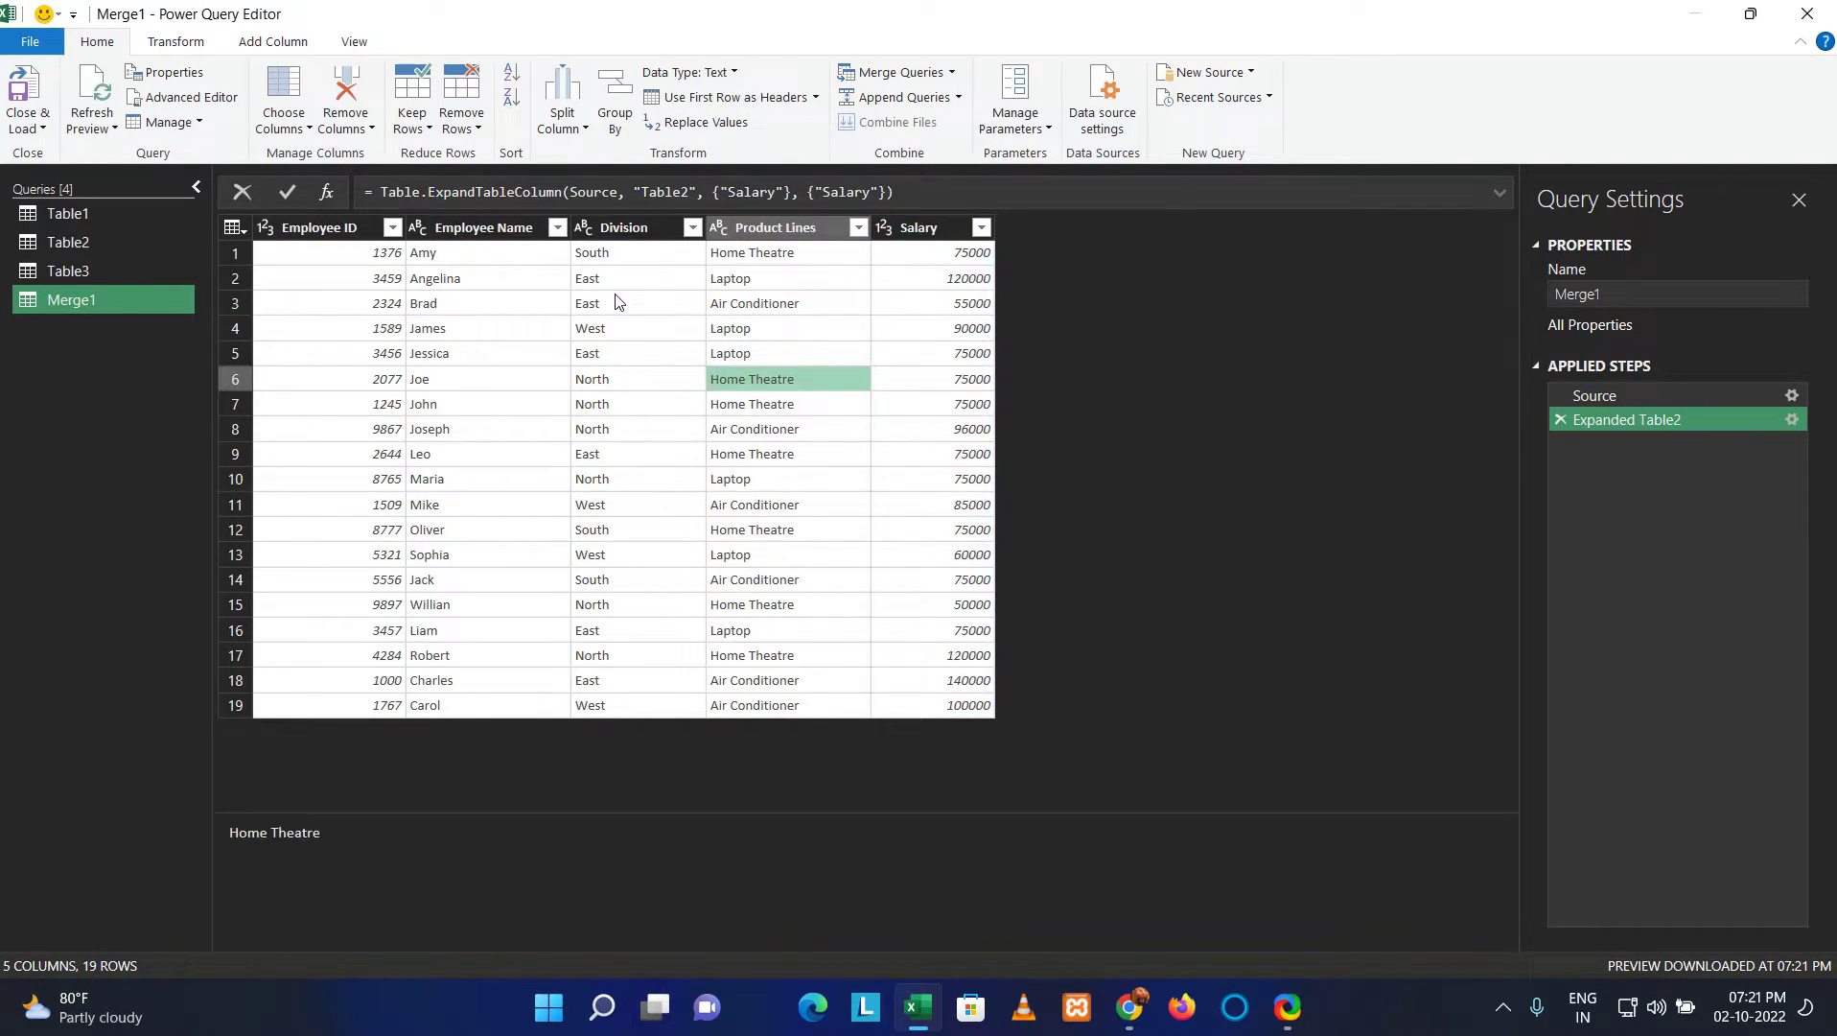
{"action": "key", "text": "Right"}
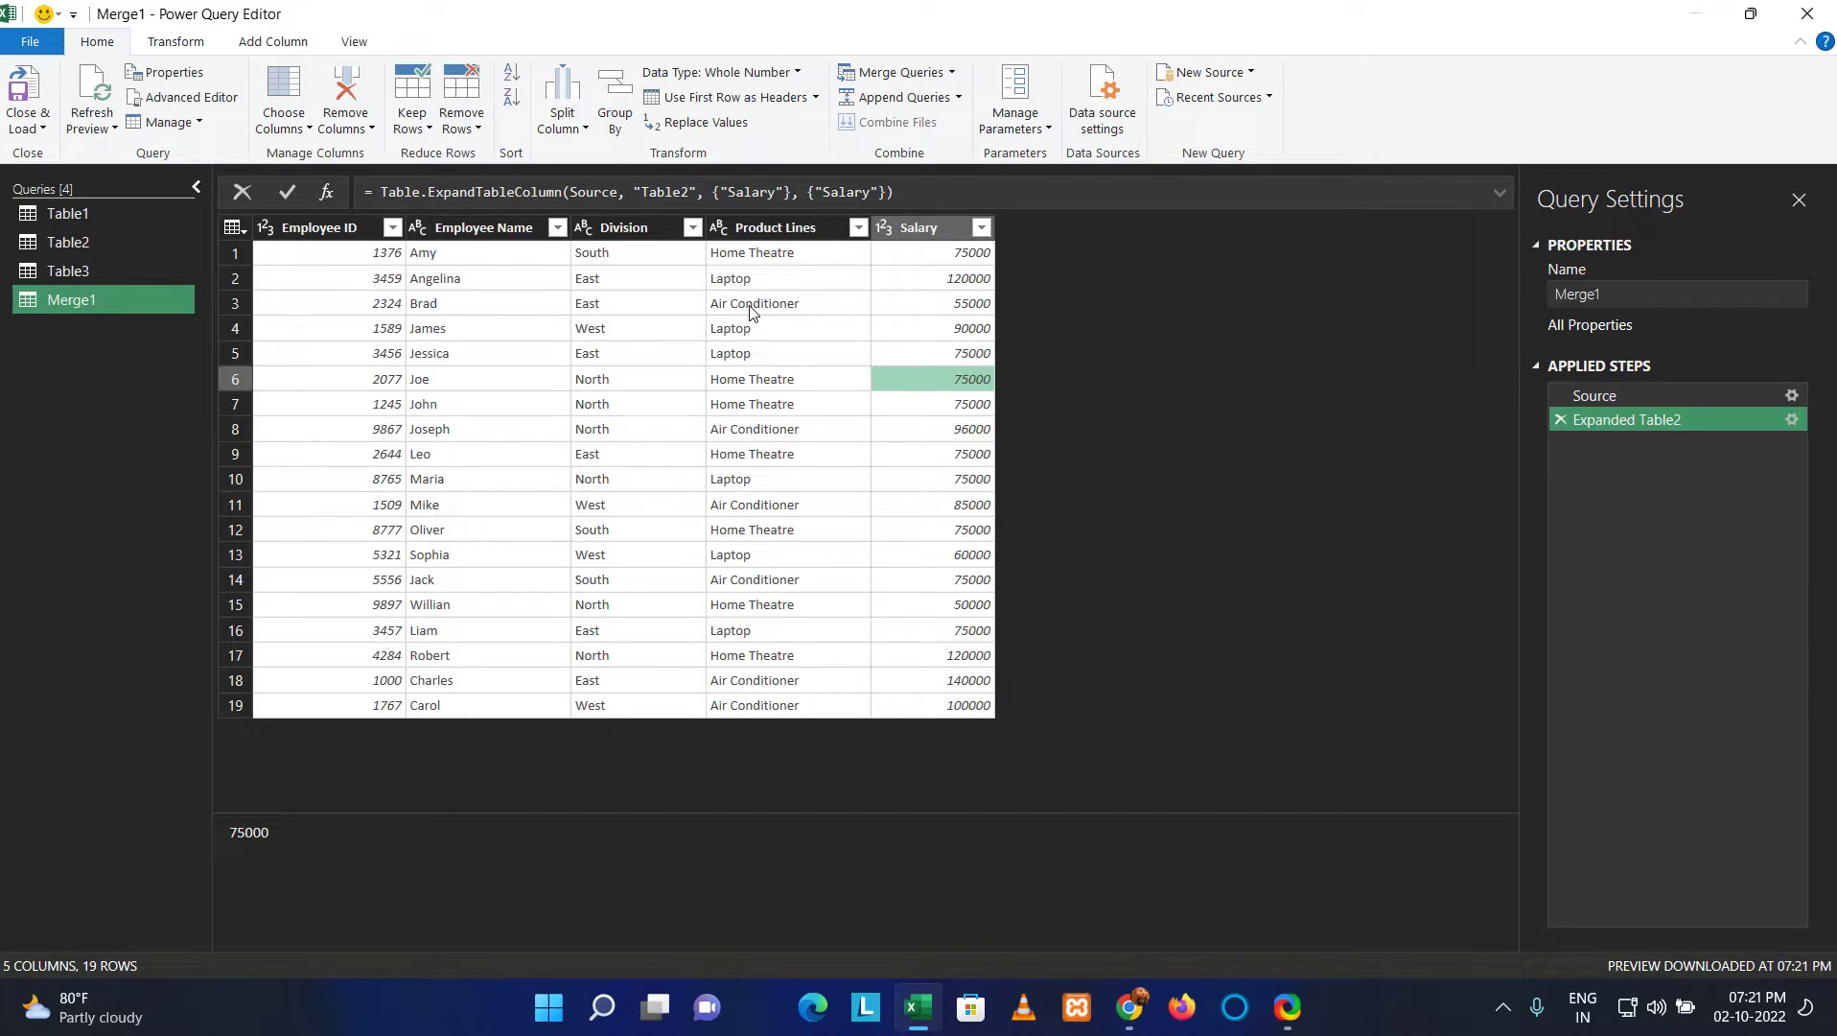
{"action": "key", "text": "Up"}
{"action": "key", "text": "Left"}
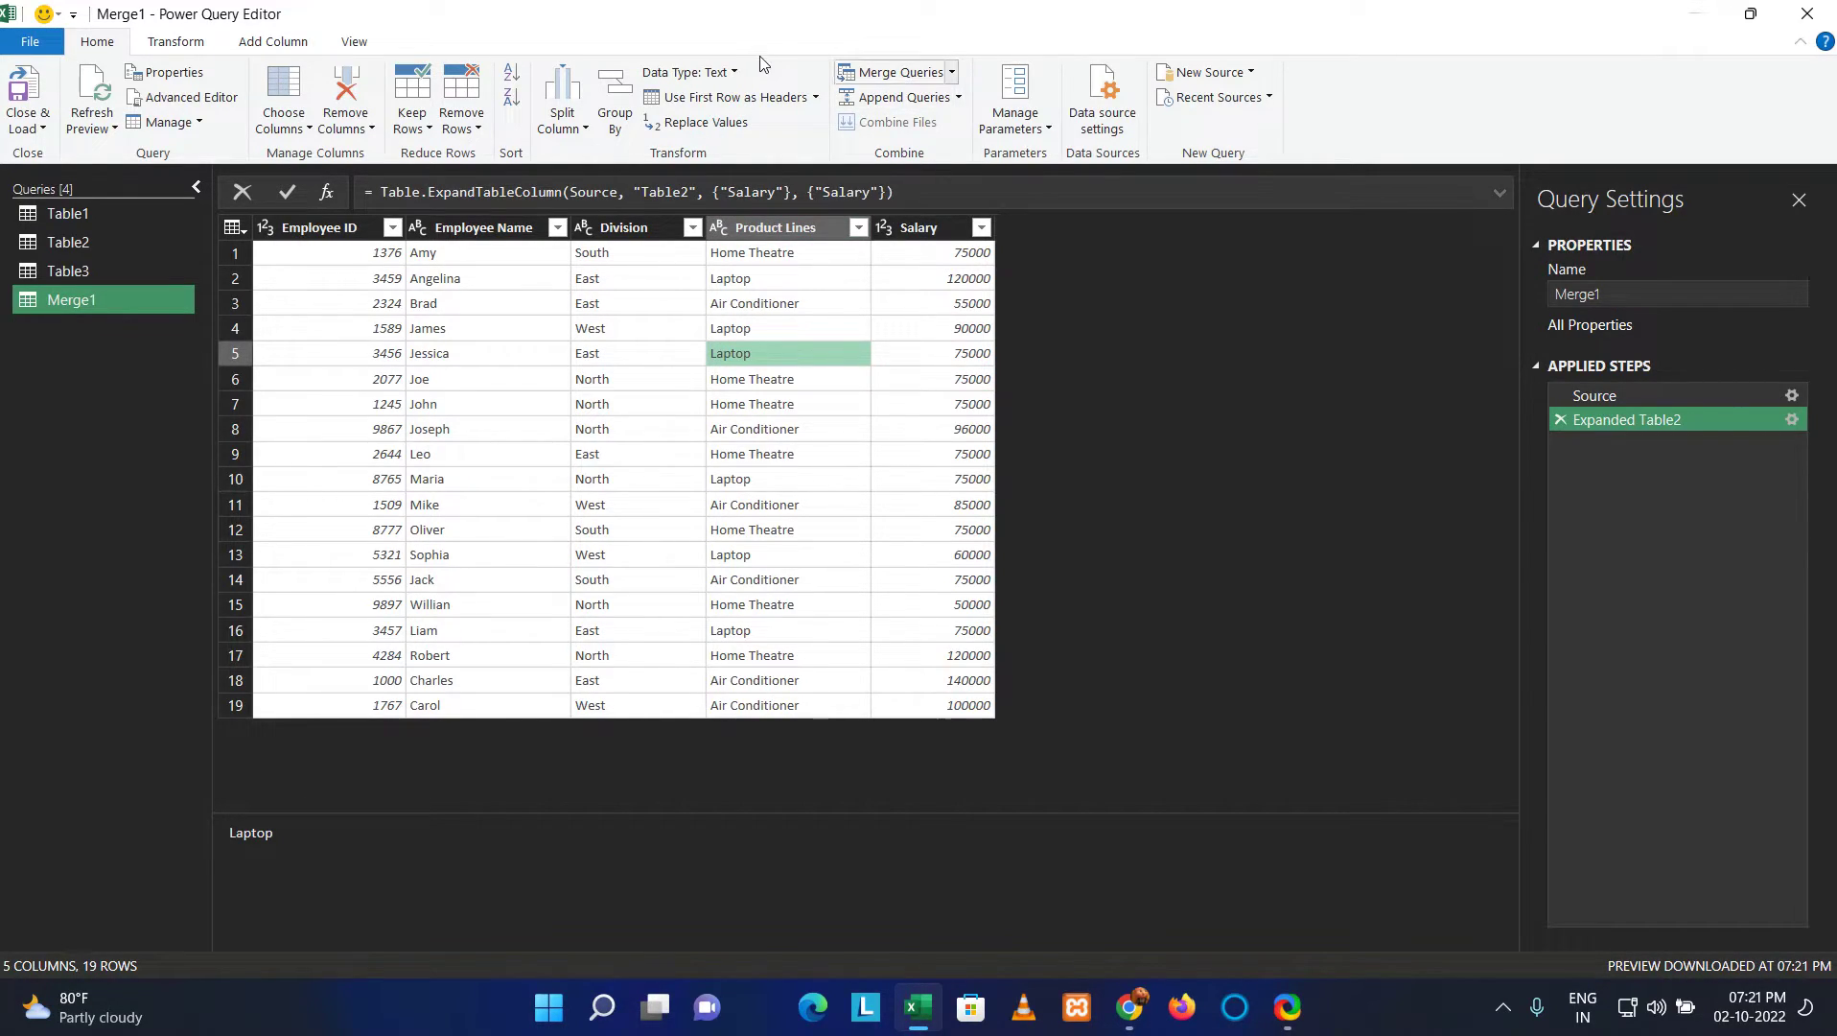
- Start another merge within the Merge1 query and choose Table3 as the table to join
{"action": "key", "text": "Down"}
{"action": "key", "text": "Return"}
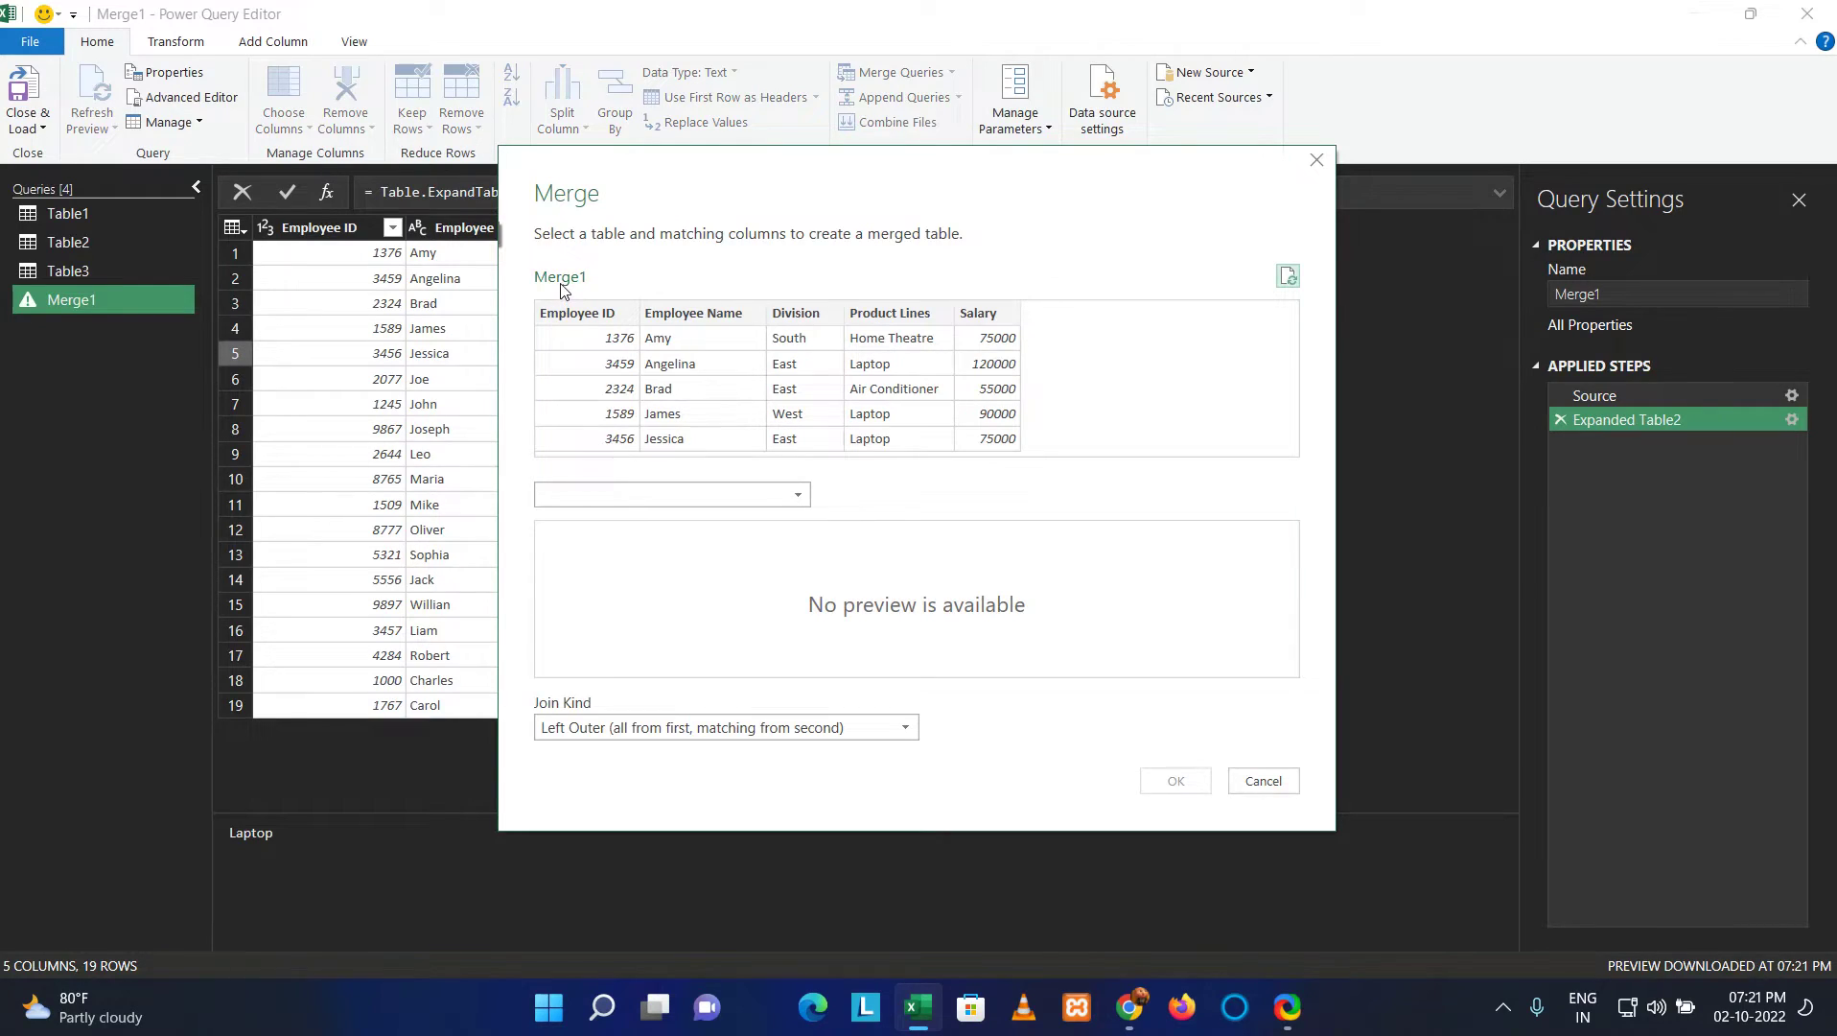
{"action": "key", "text": "Tab"}
{"action": "key", "text": "alt+Down"}
{"action": "key", "text": "Down"}
{"action": "key", "text": "Down"}
{"action": "key", "text": "Down"}
{"action": "key", "text": "Return"}
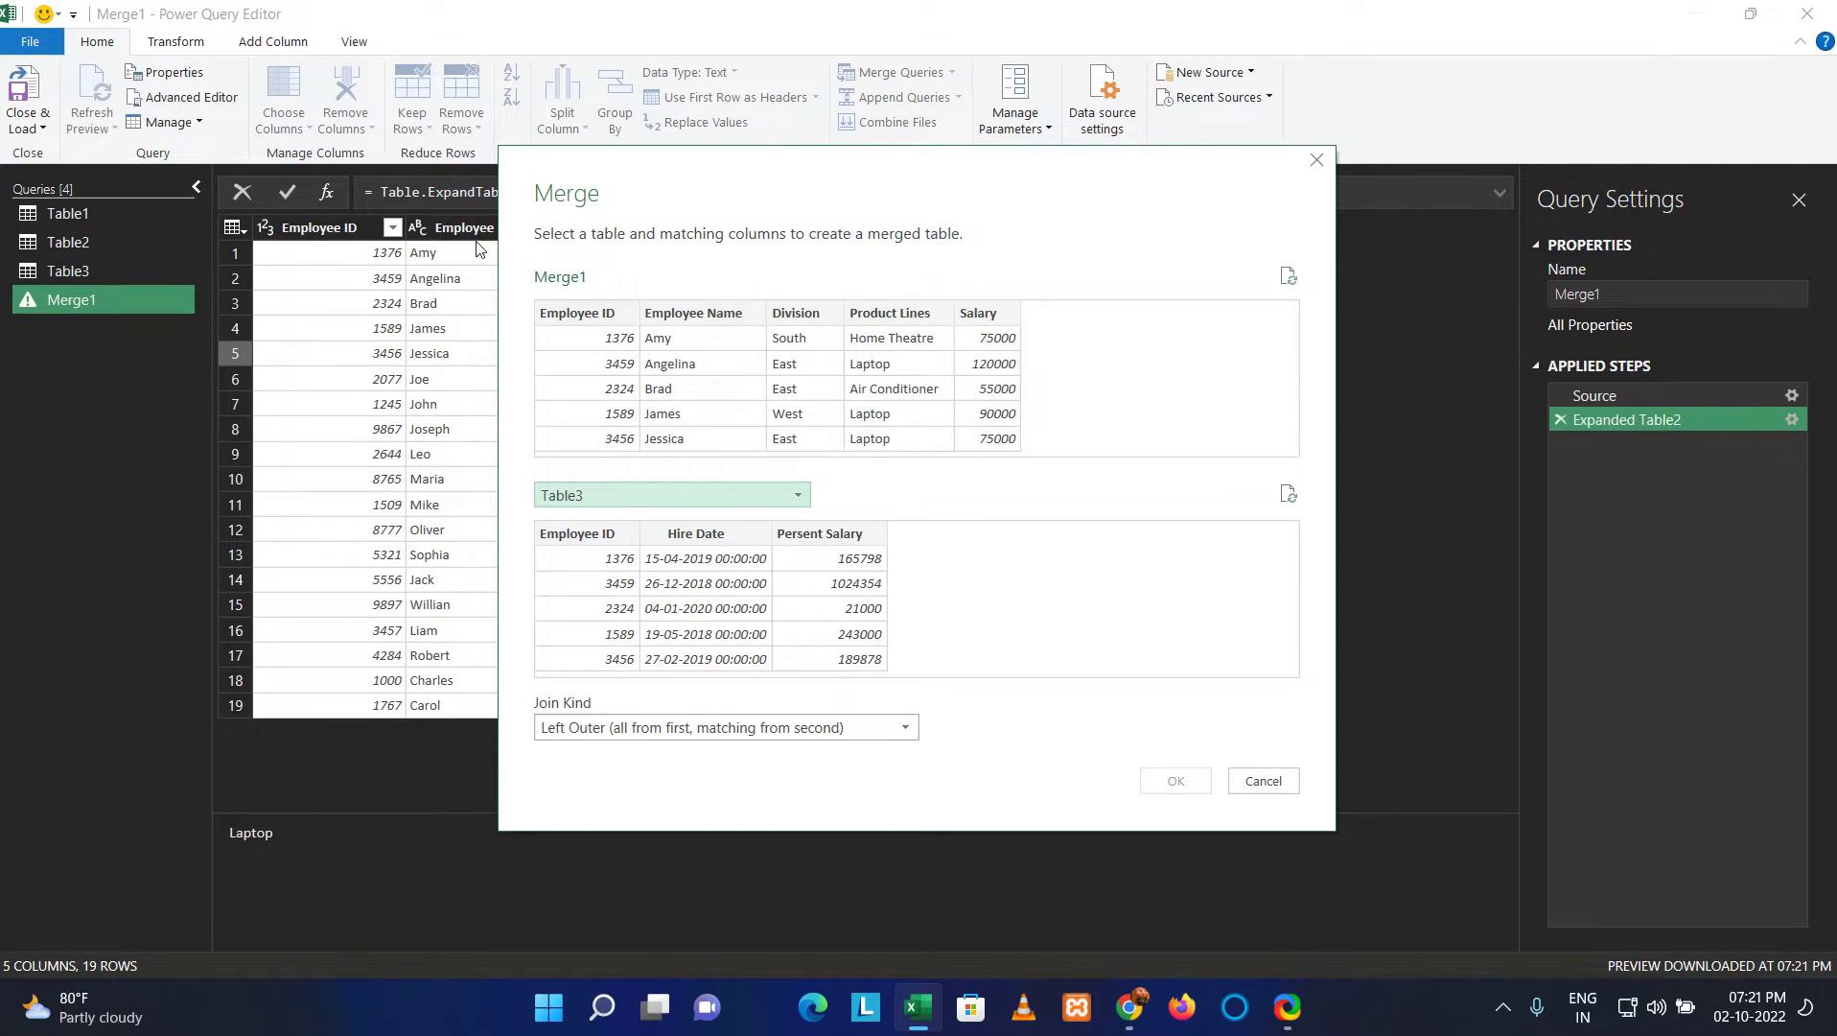
- Match Merge1 and Table3 on their Employee ID columns and apply the merge with a Left Outer join
{"action": "key", "text": "shift+Tab"}
{"action": "key", "text": "Tab"}
{"action": "key", "text": "Tab"}
{"action": "key", "text": "Tab"}
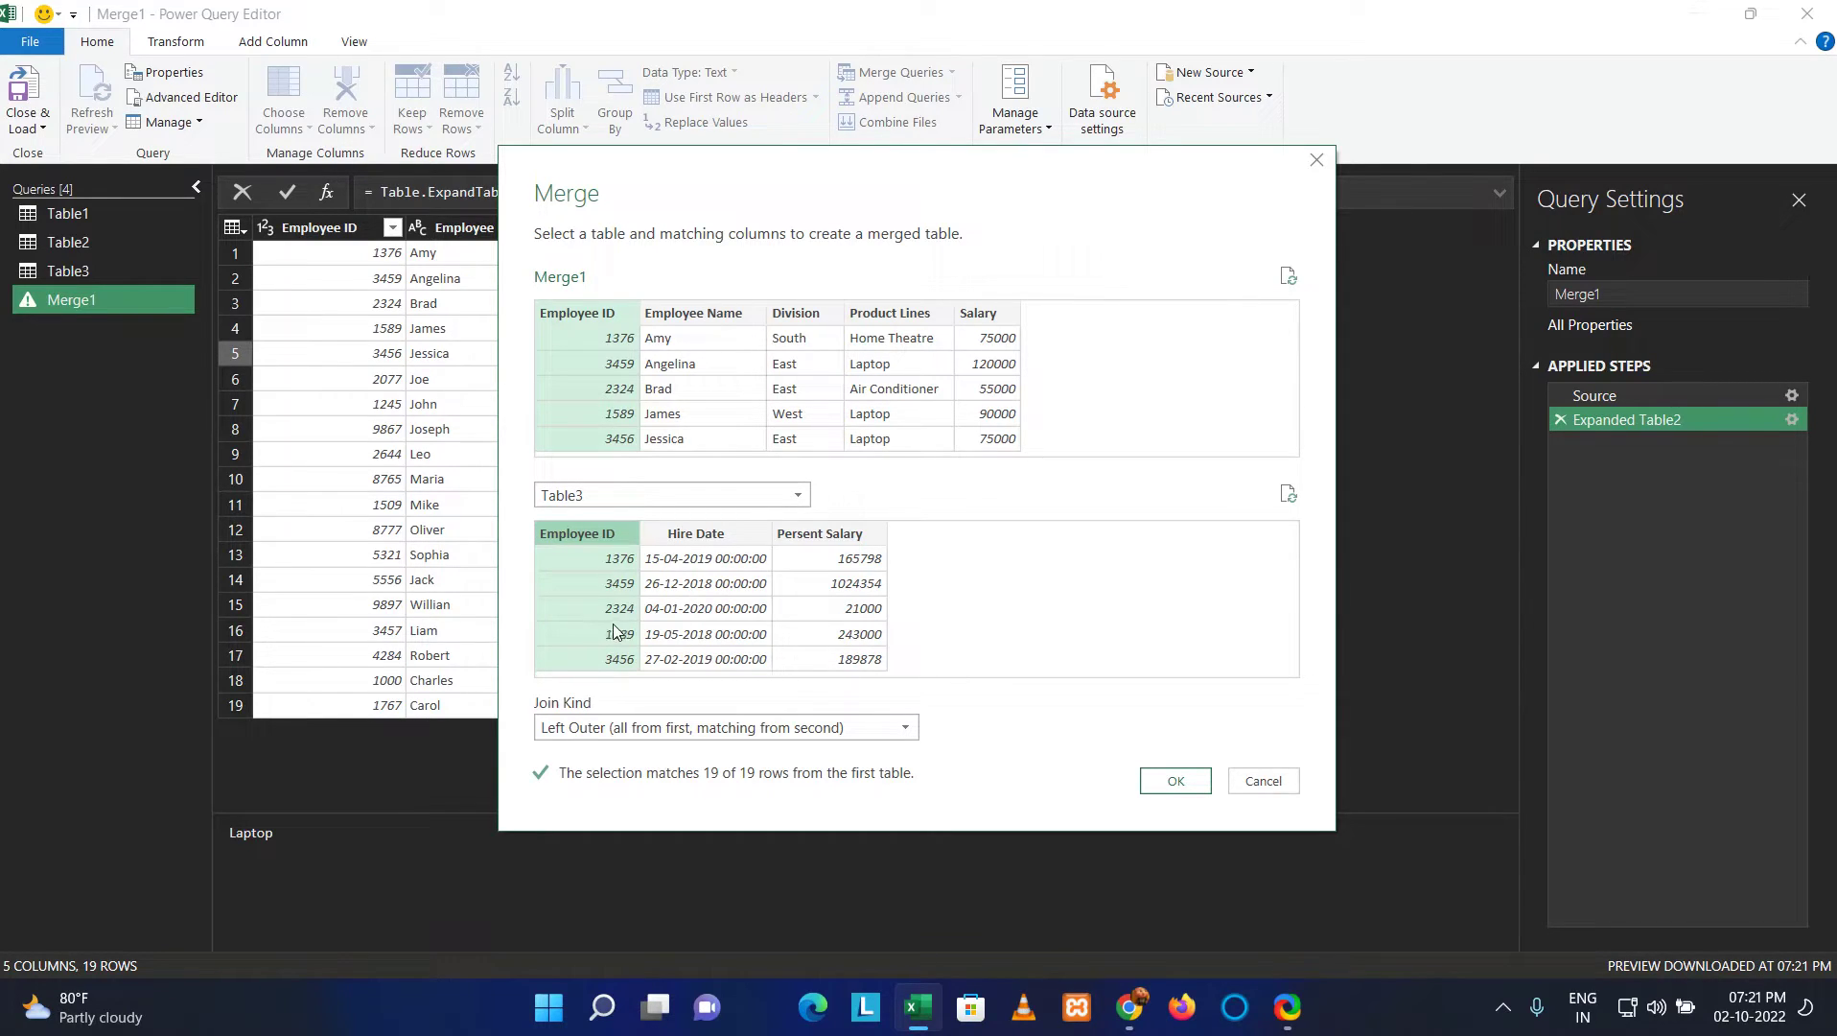
{"action": "key", "text": "Tab"}
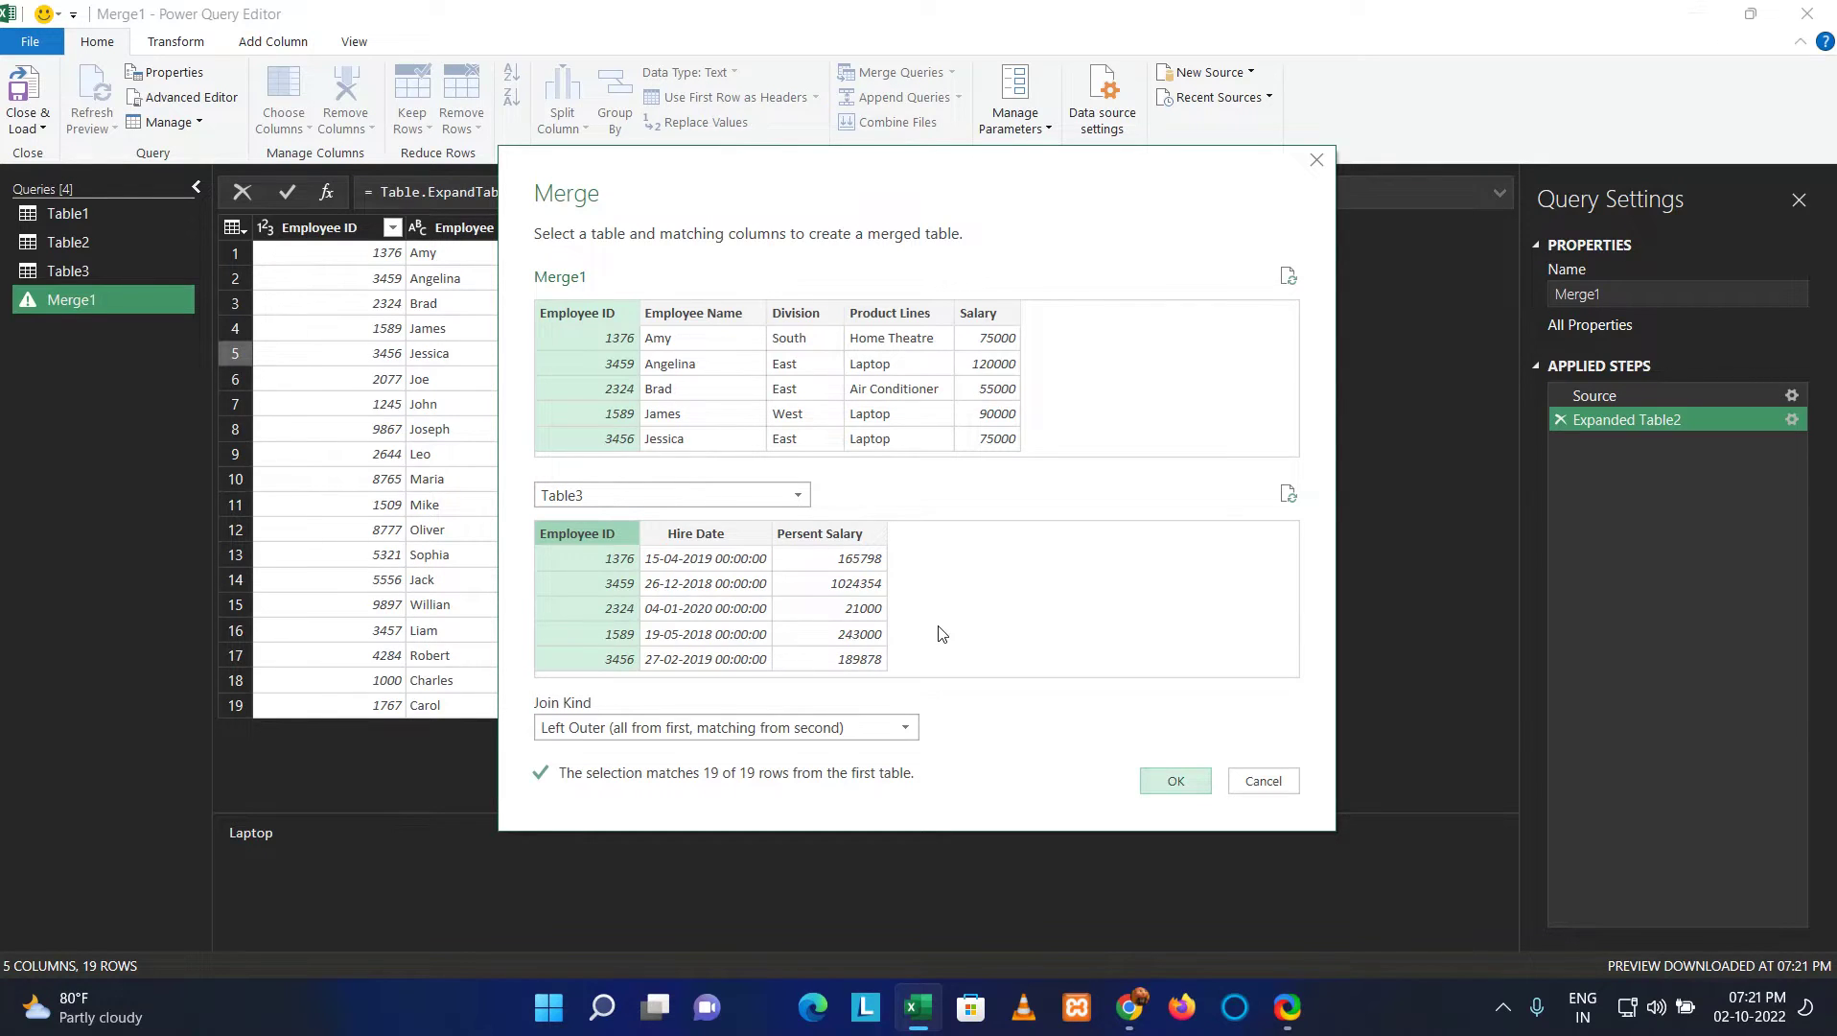
{"action": "key", "text": "Return"}
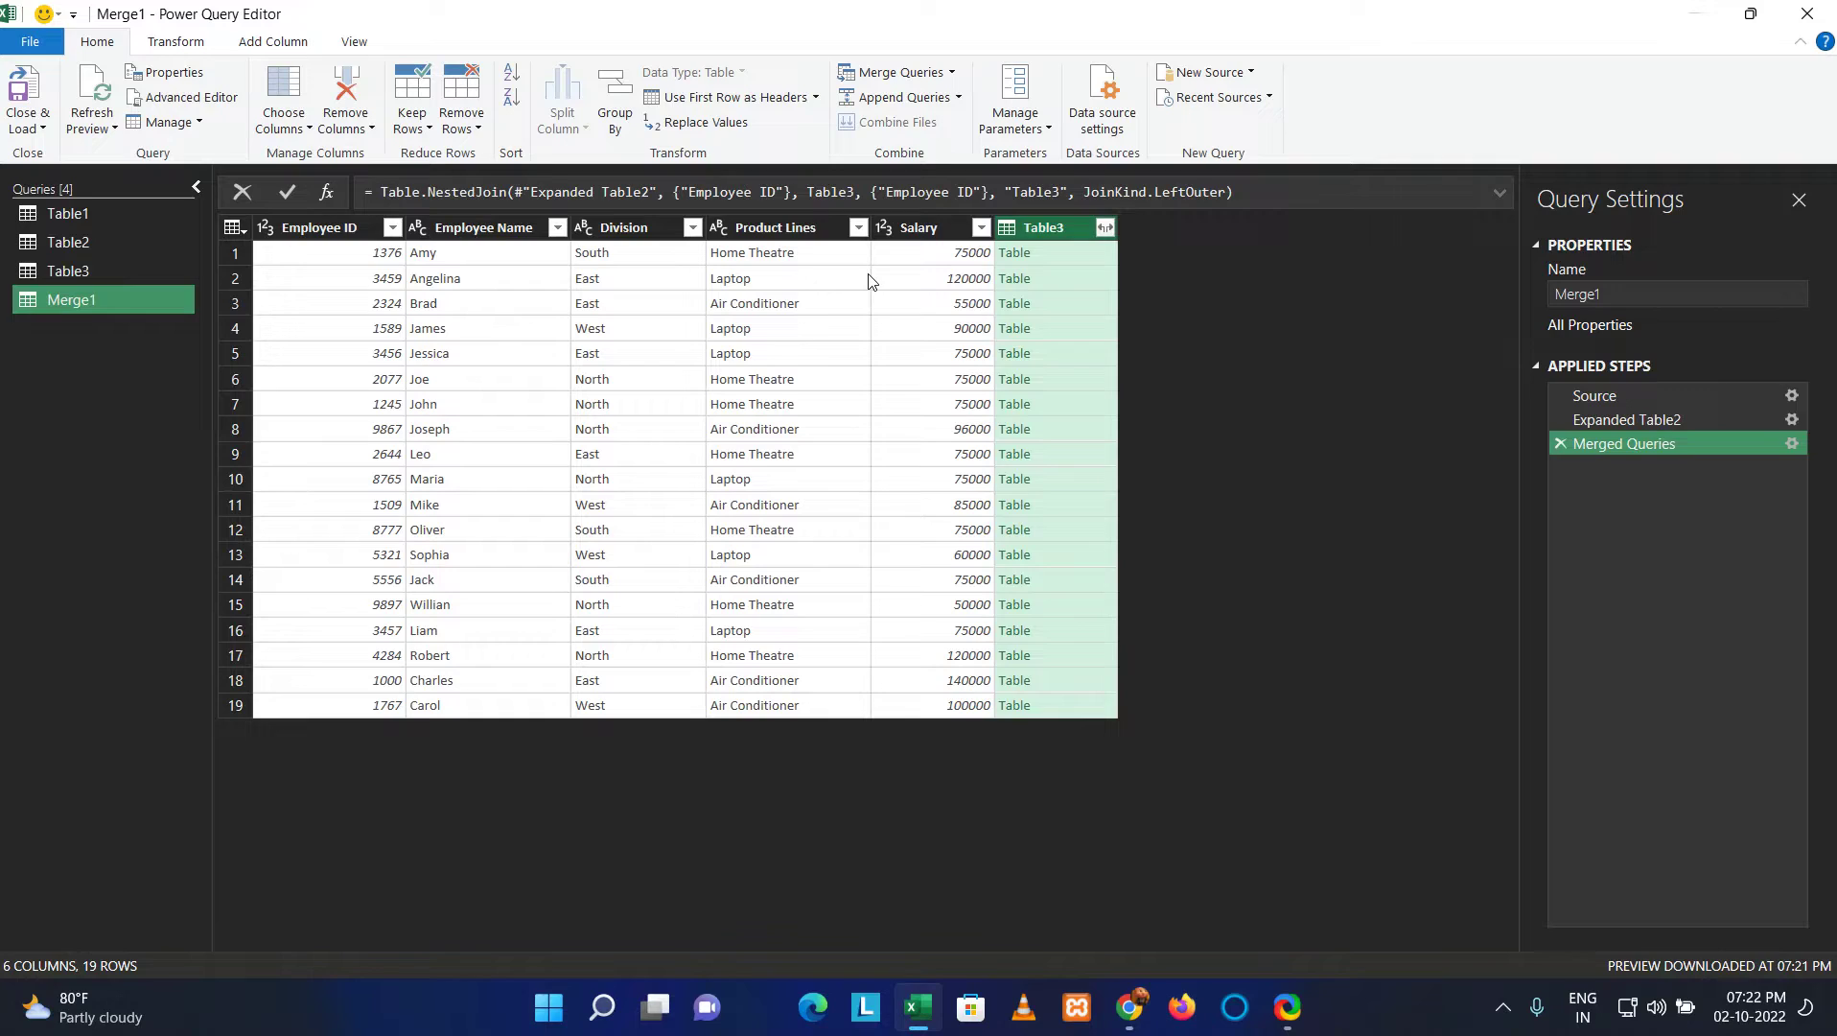
- Expand the Table3 column to Hire Date and Persent Salary only, without using the original column name as prefix
{"action": "key", "text": "Down"}
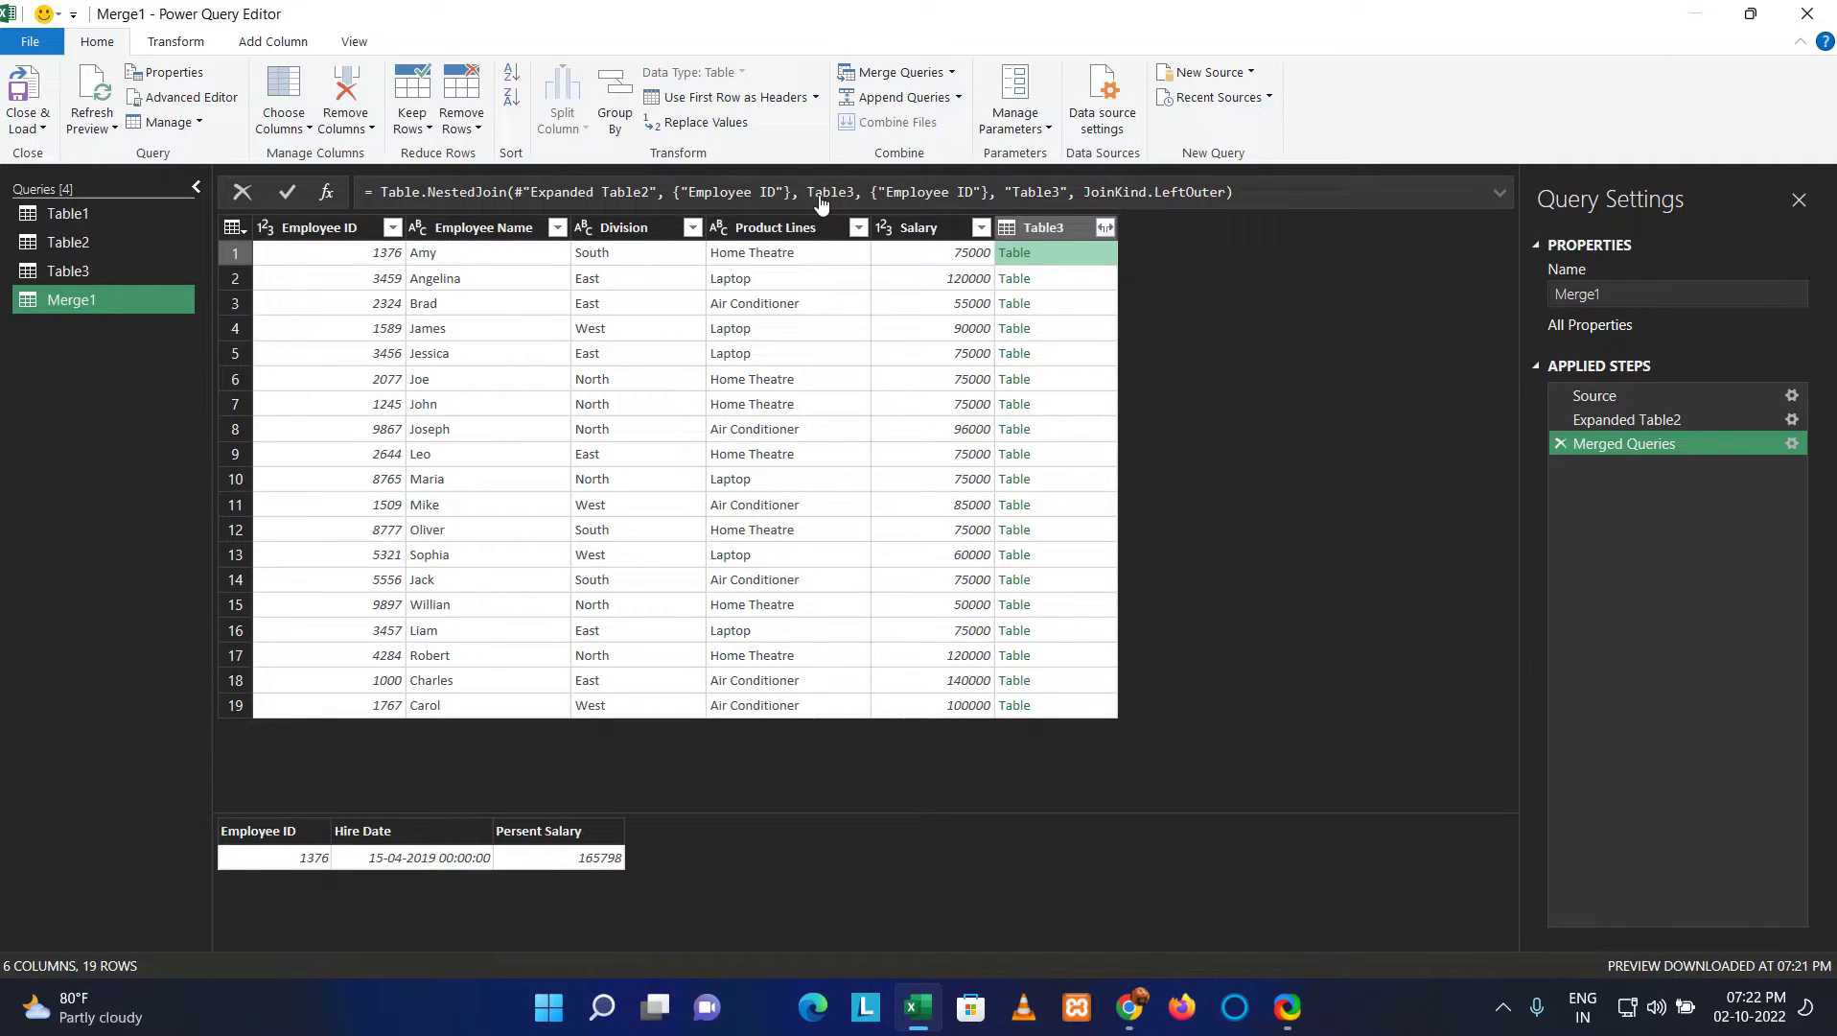
{"action": "left_click", "coordinate": [1106, 228]}
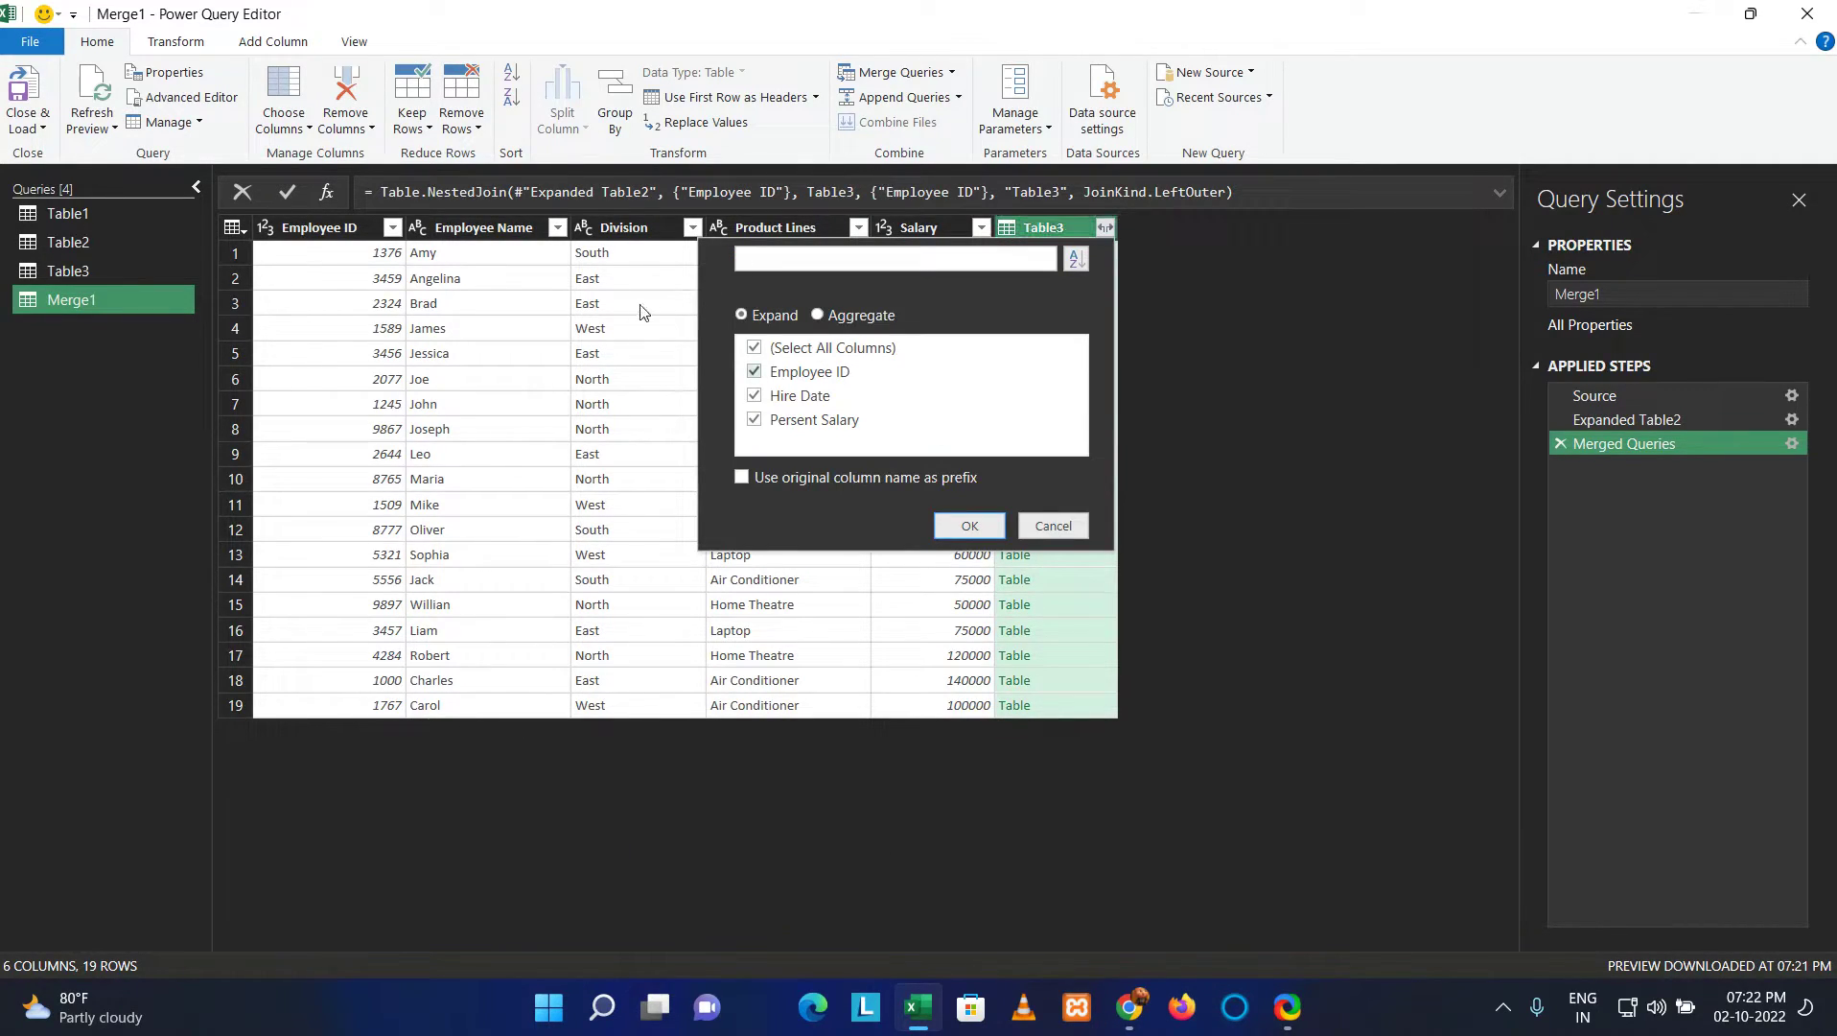
{"action": "key", "text": "space"}
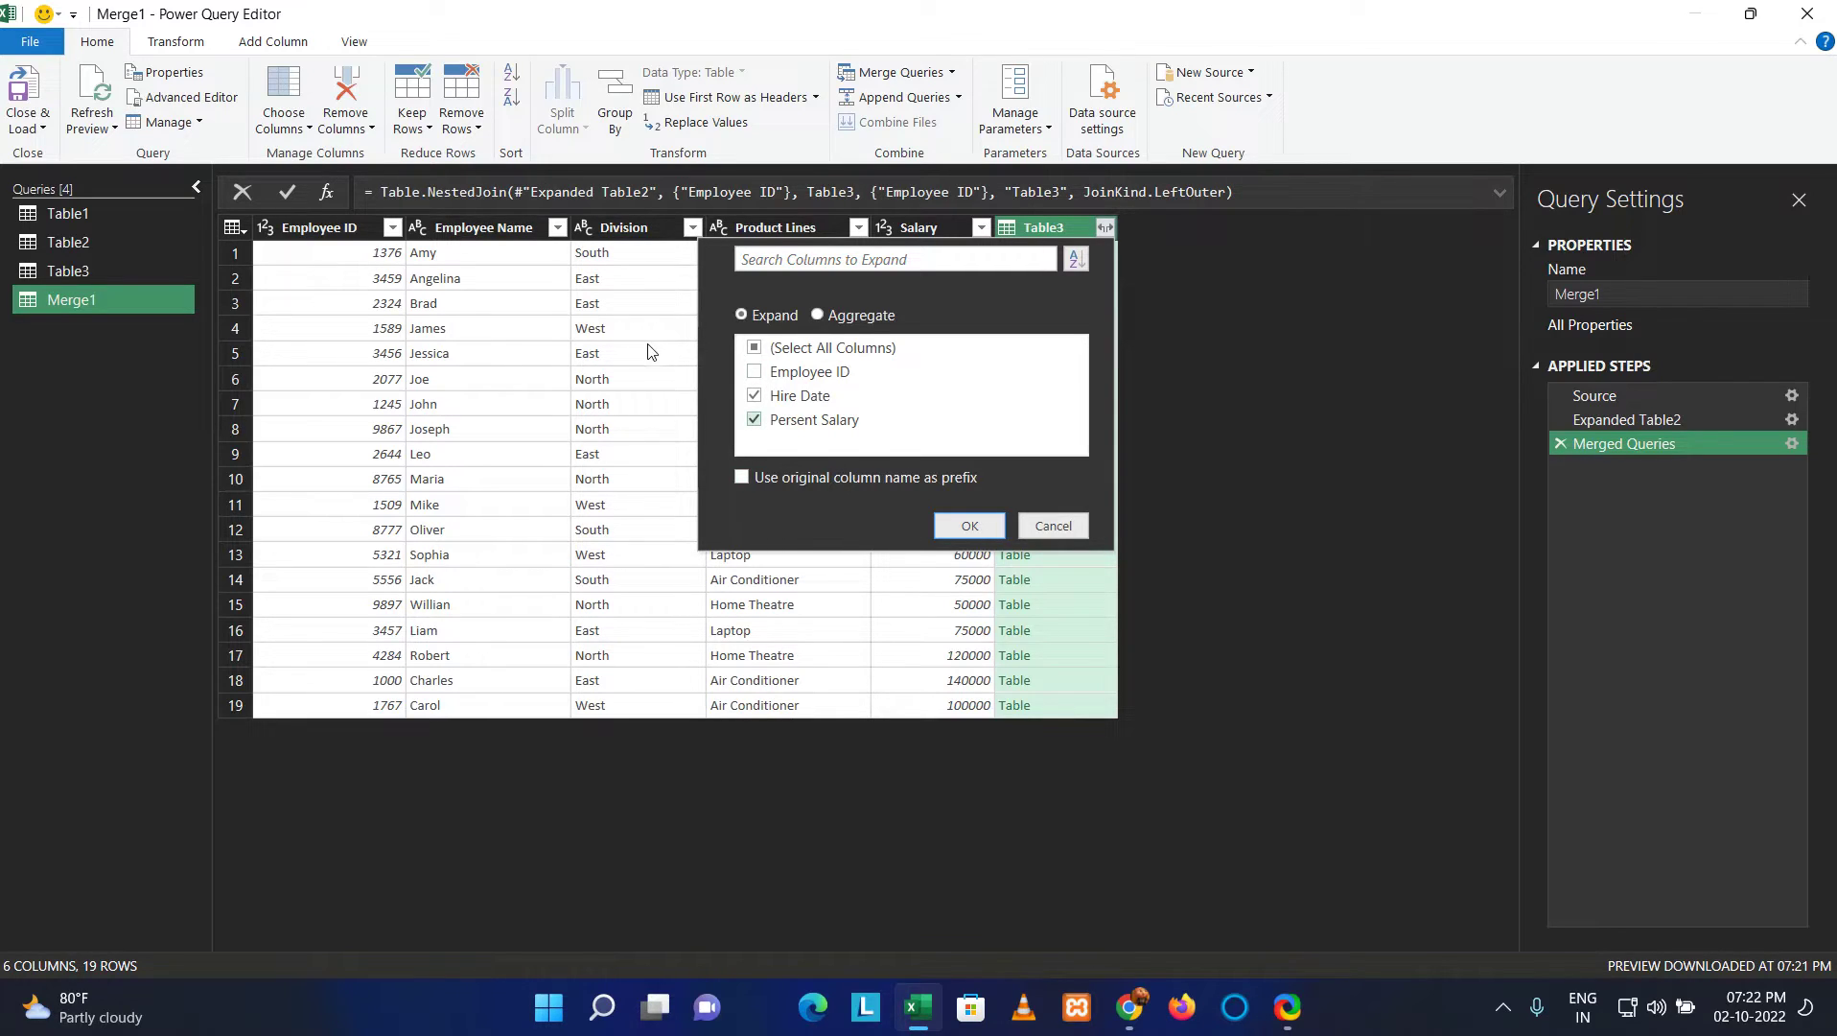
{"action": "key", "text": "Return"}
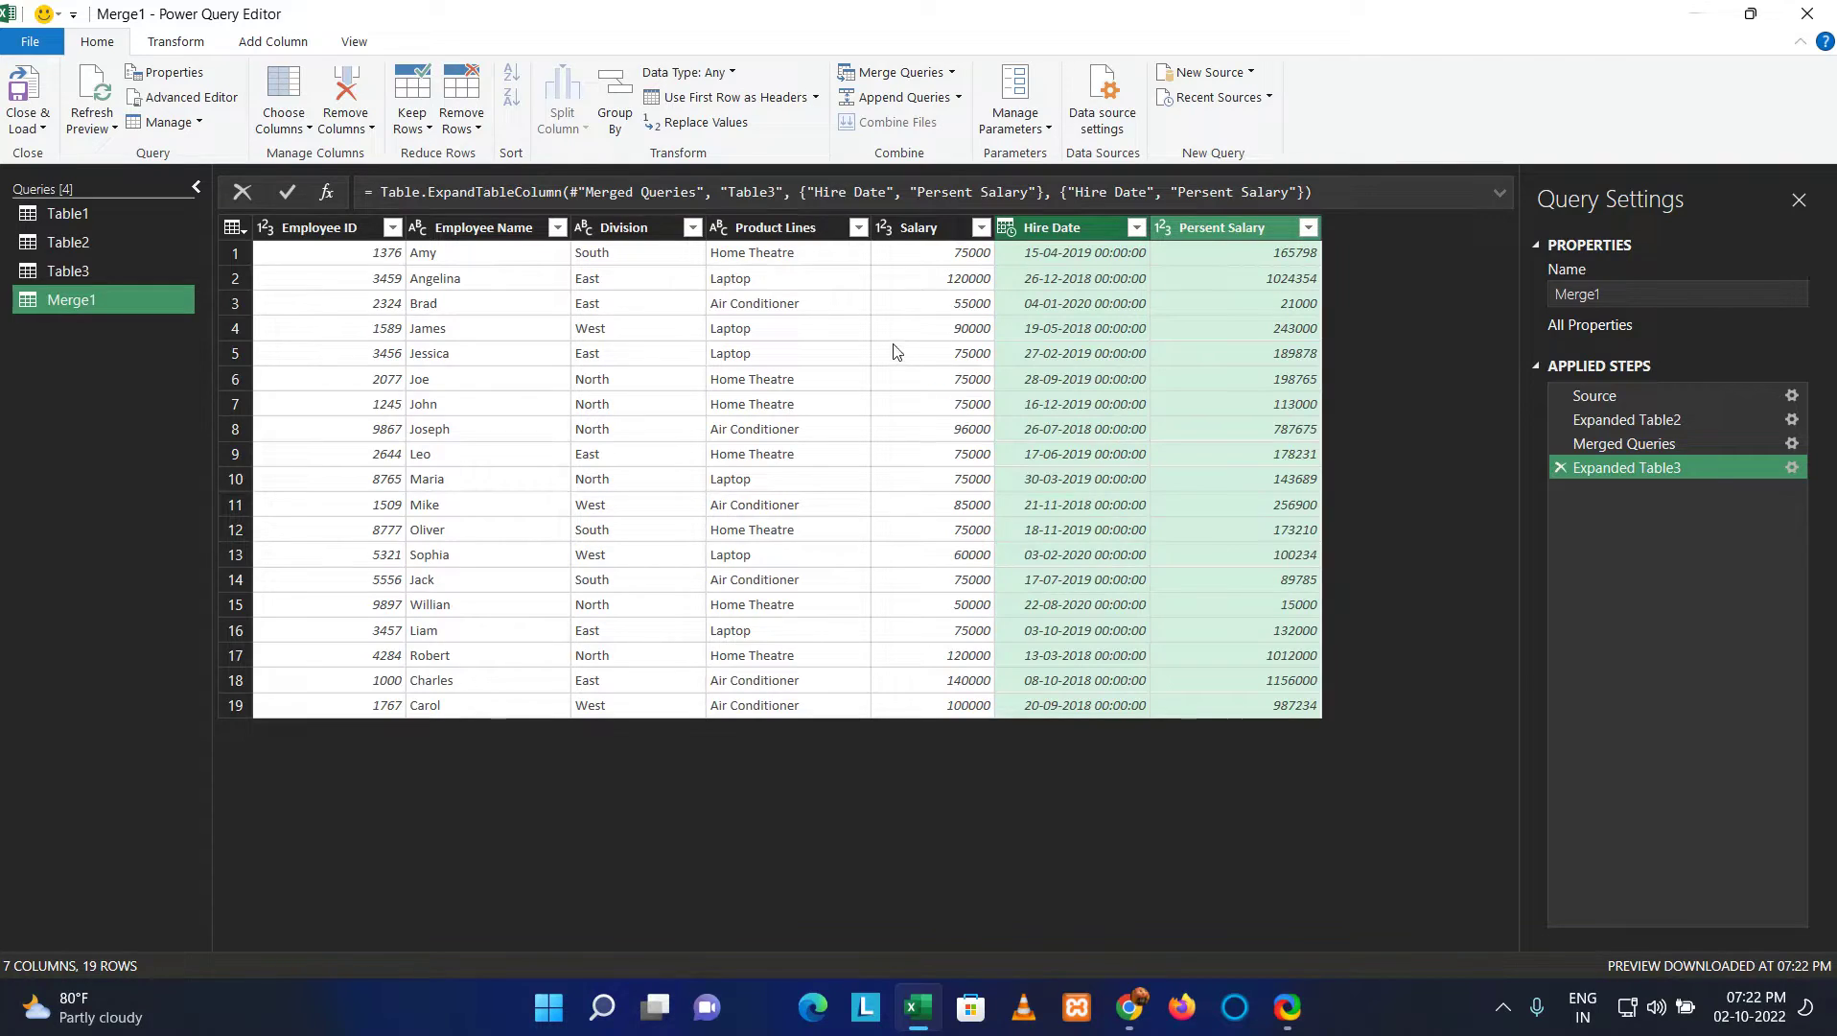
- Close the query editor and load the merged query into a new worksheet
{"action": "key", "text": "Down"}
{"action": "key", "text": "Up"}
{"action": "key", "text": "Up"}
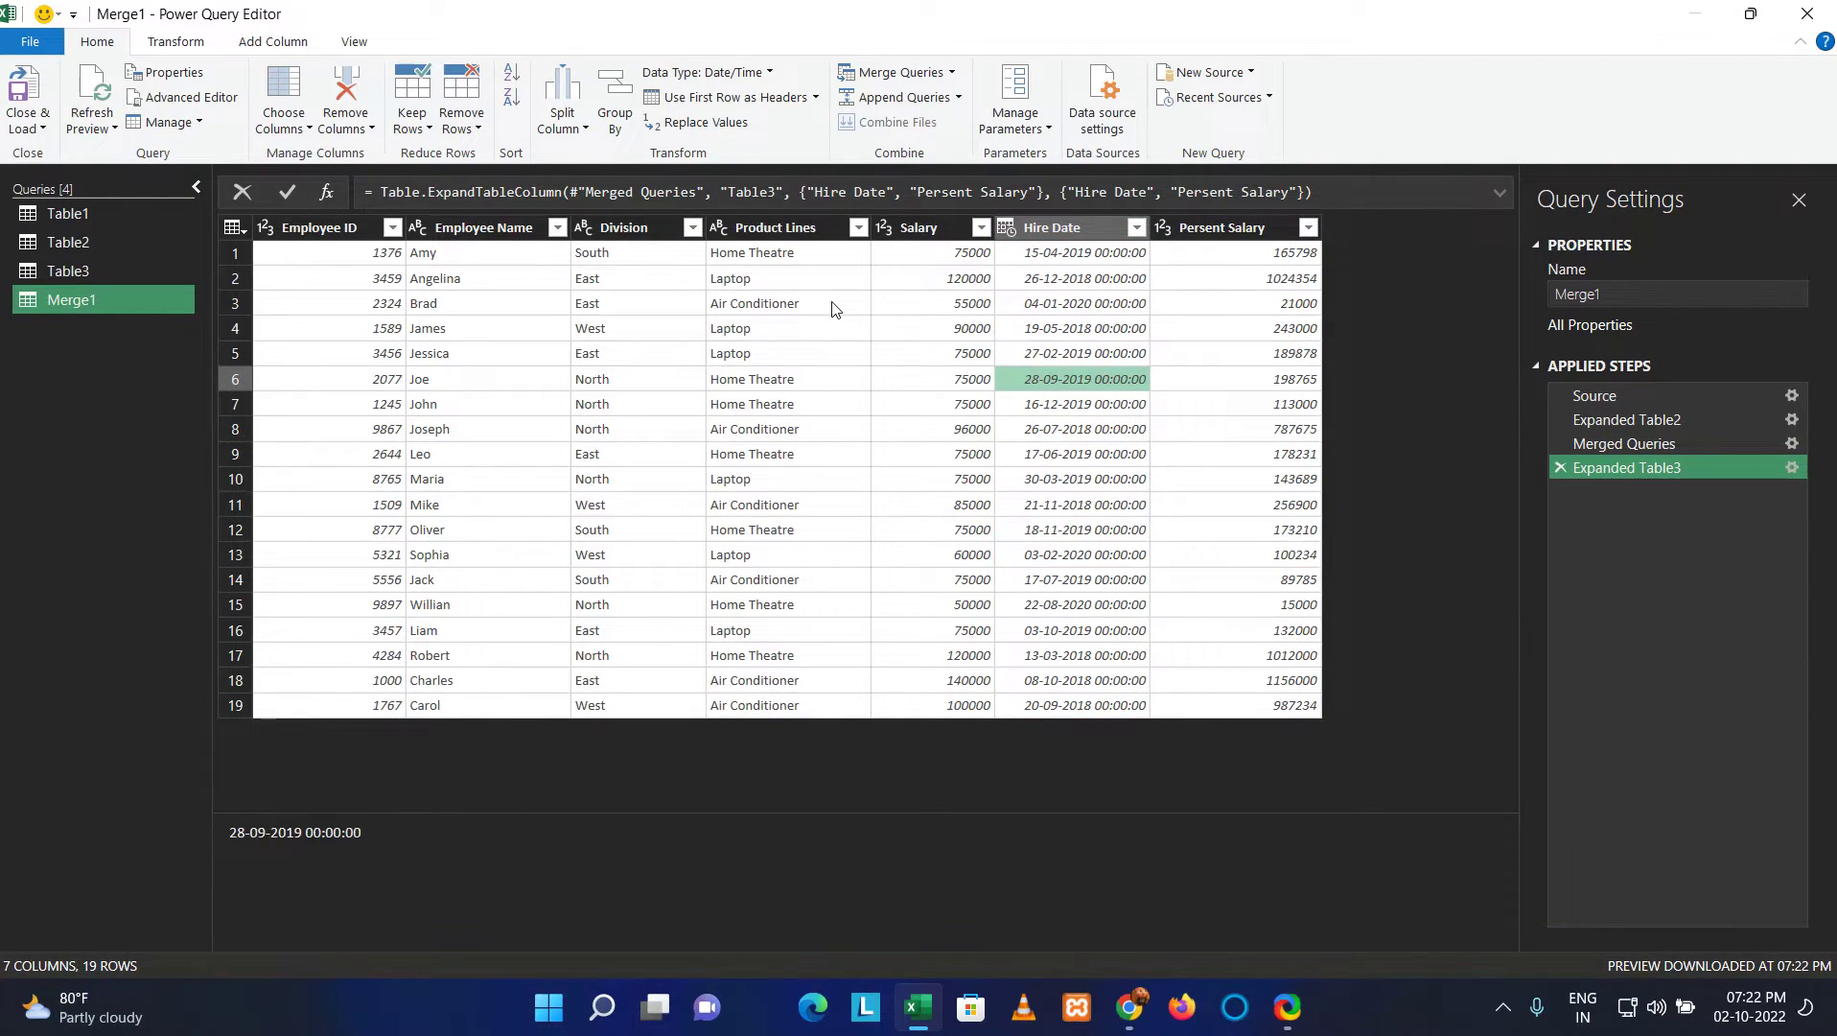
{"action": "key", "text": "Left"}
{"action": "key", "text": "Left"}
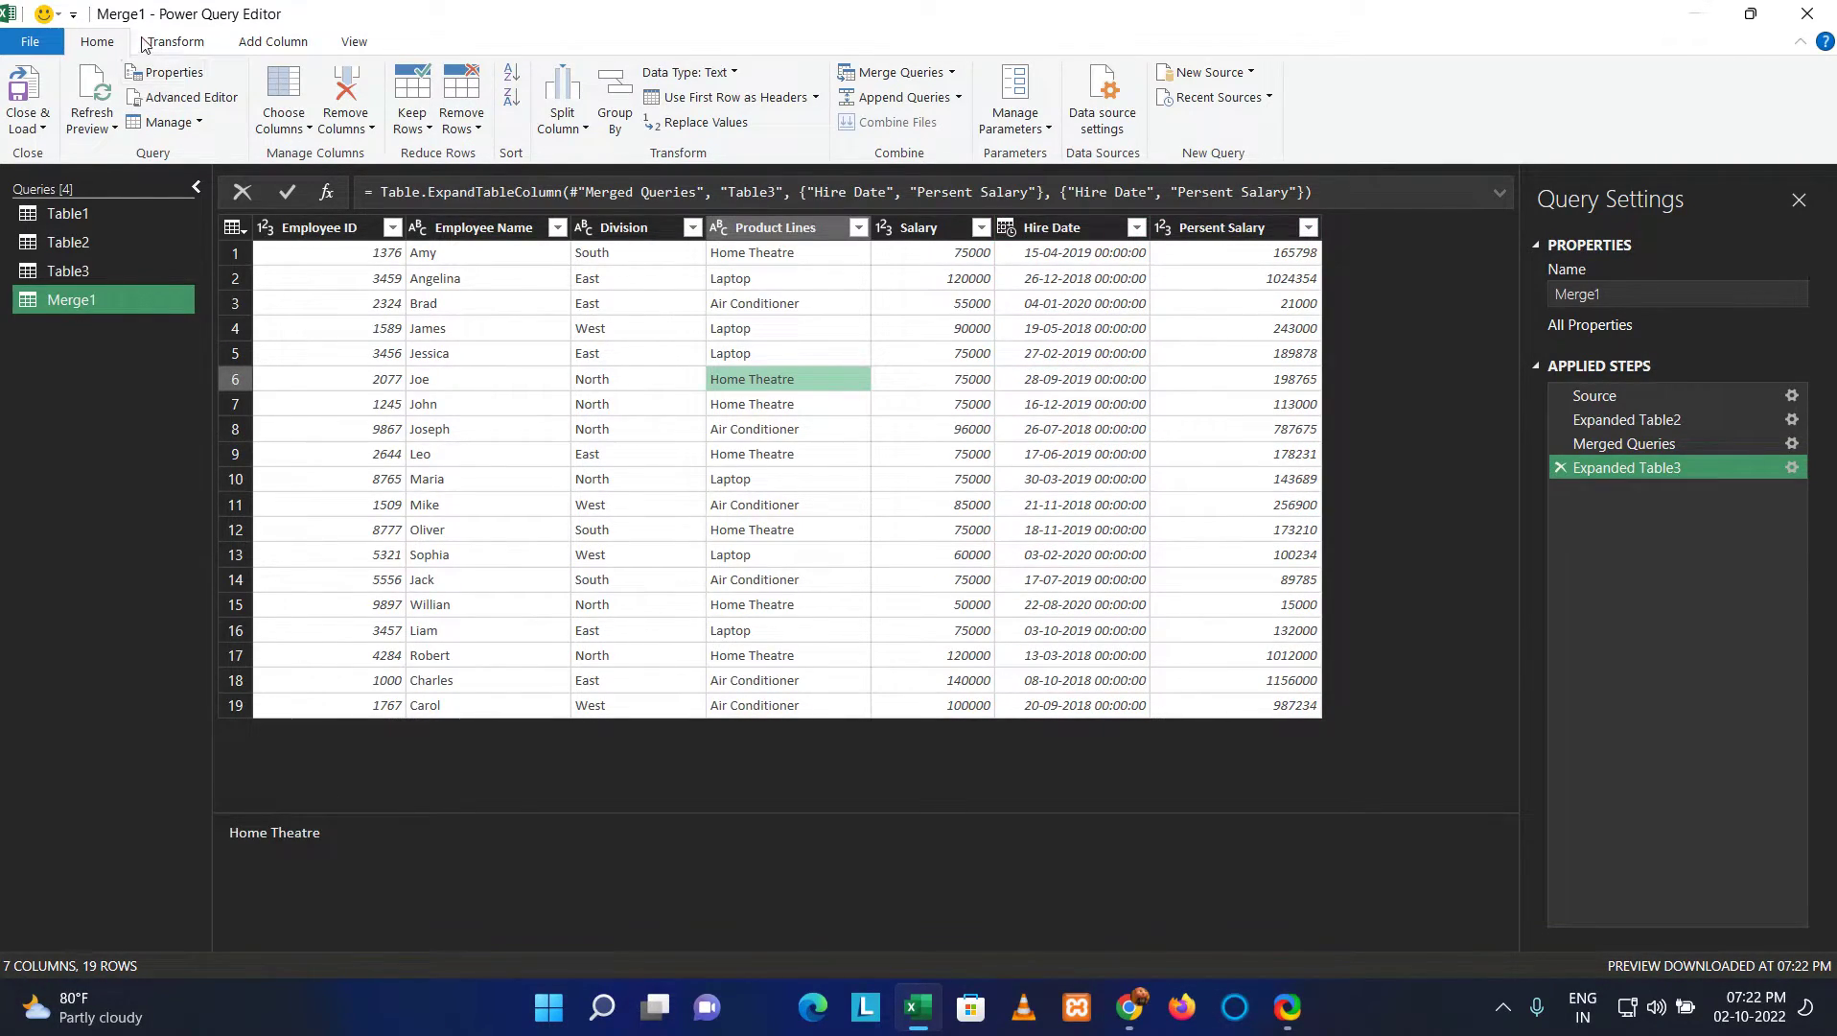
{"action": "left_click", "coordinate": [44, 119]}
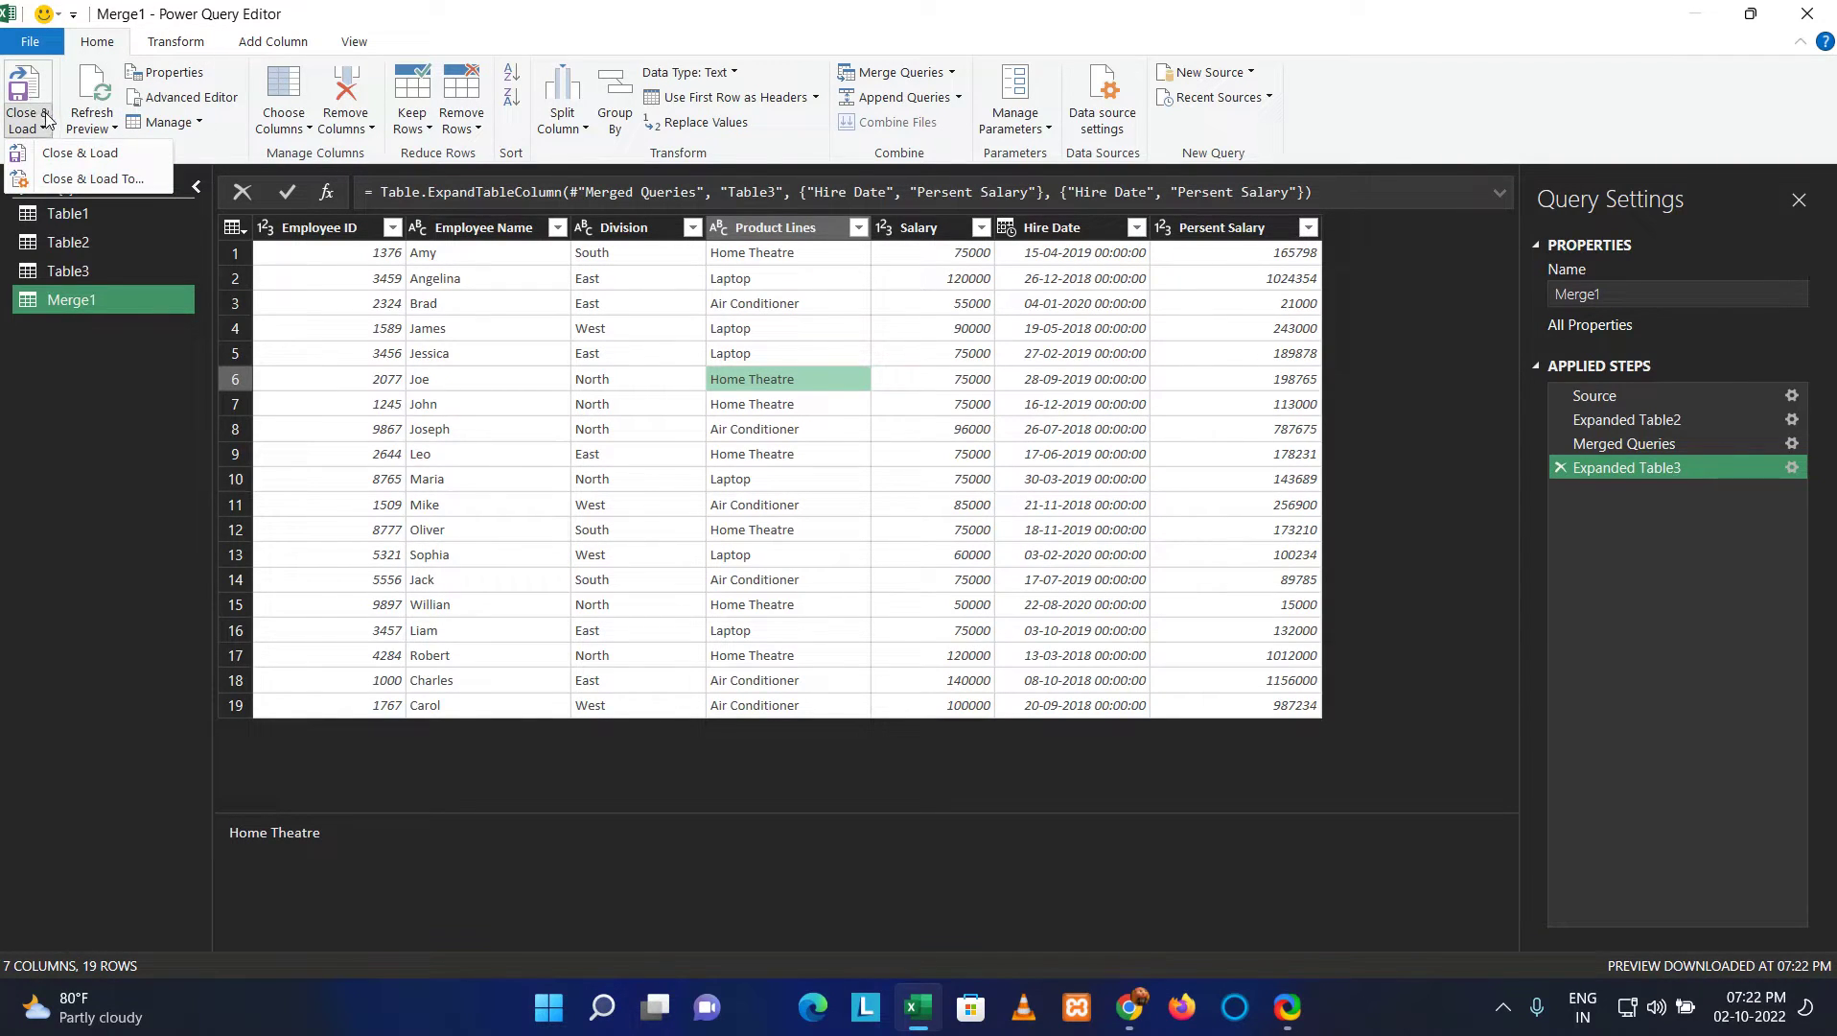
{"action": "left_click", "coordinate": [67, 152]}
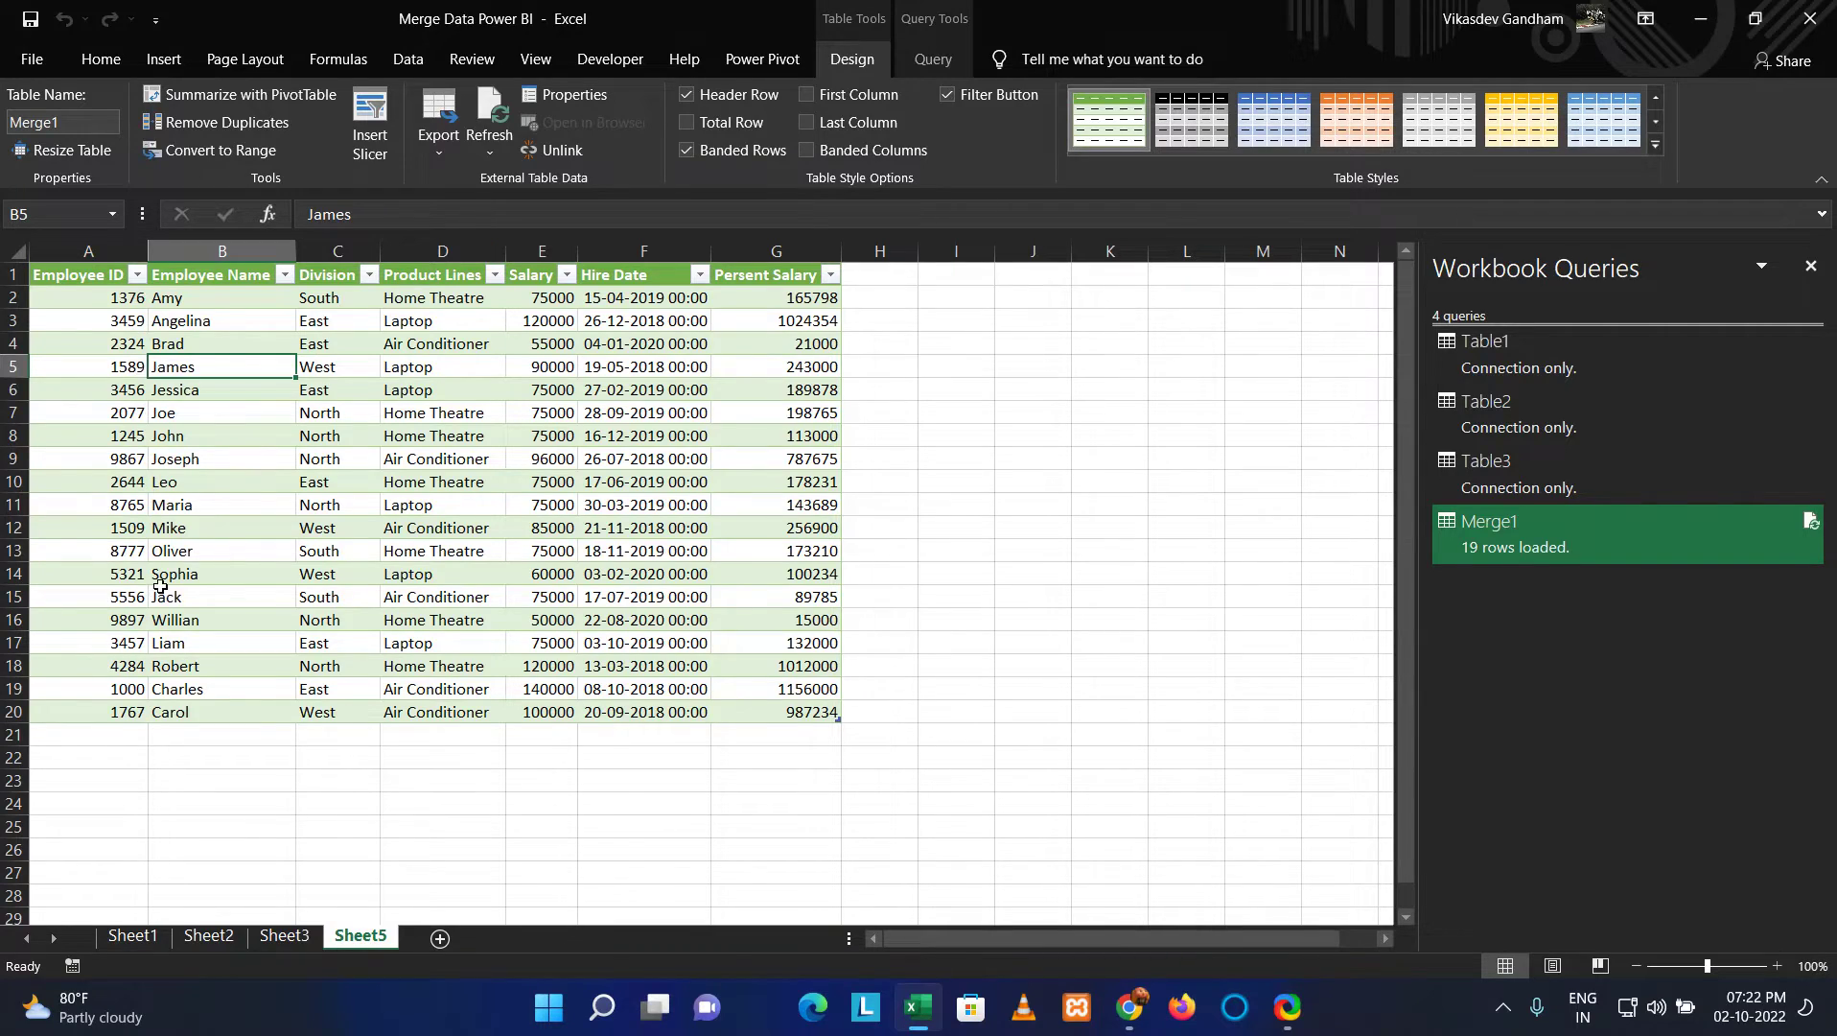
- Add a row directly below the Sheet1 table in row 21 with the new employee's ID and name
{"action": "key", "text": "ctrl+Page_Up"}
{"action": "key", "text": "ctrl+Page_Up"}
{"action": "key", "text": "ctrl+Page_Up"}
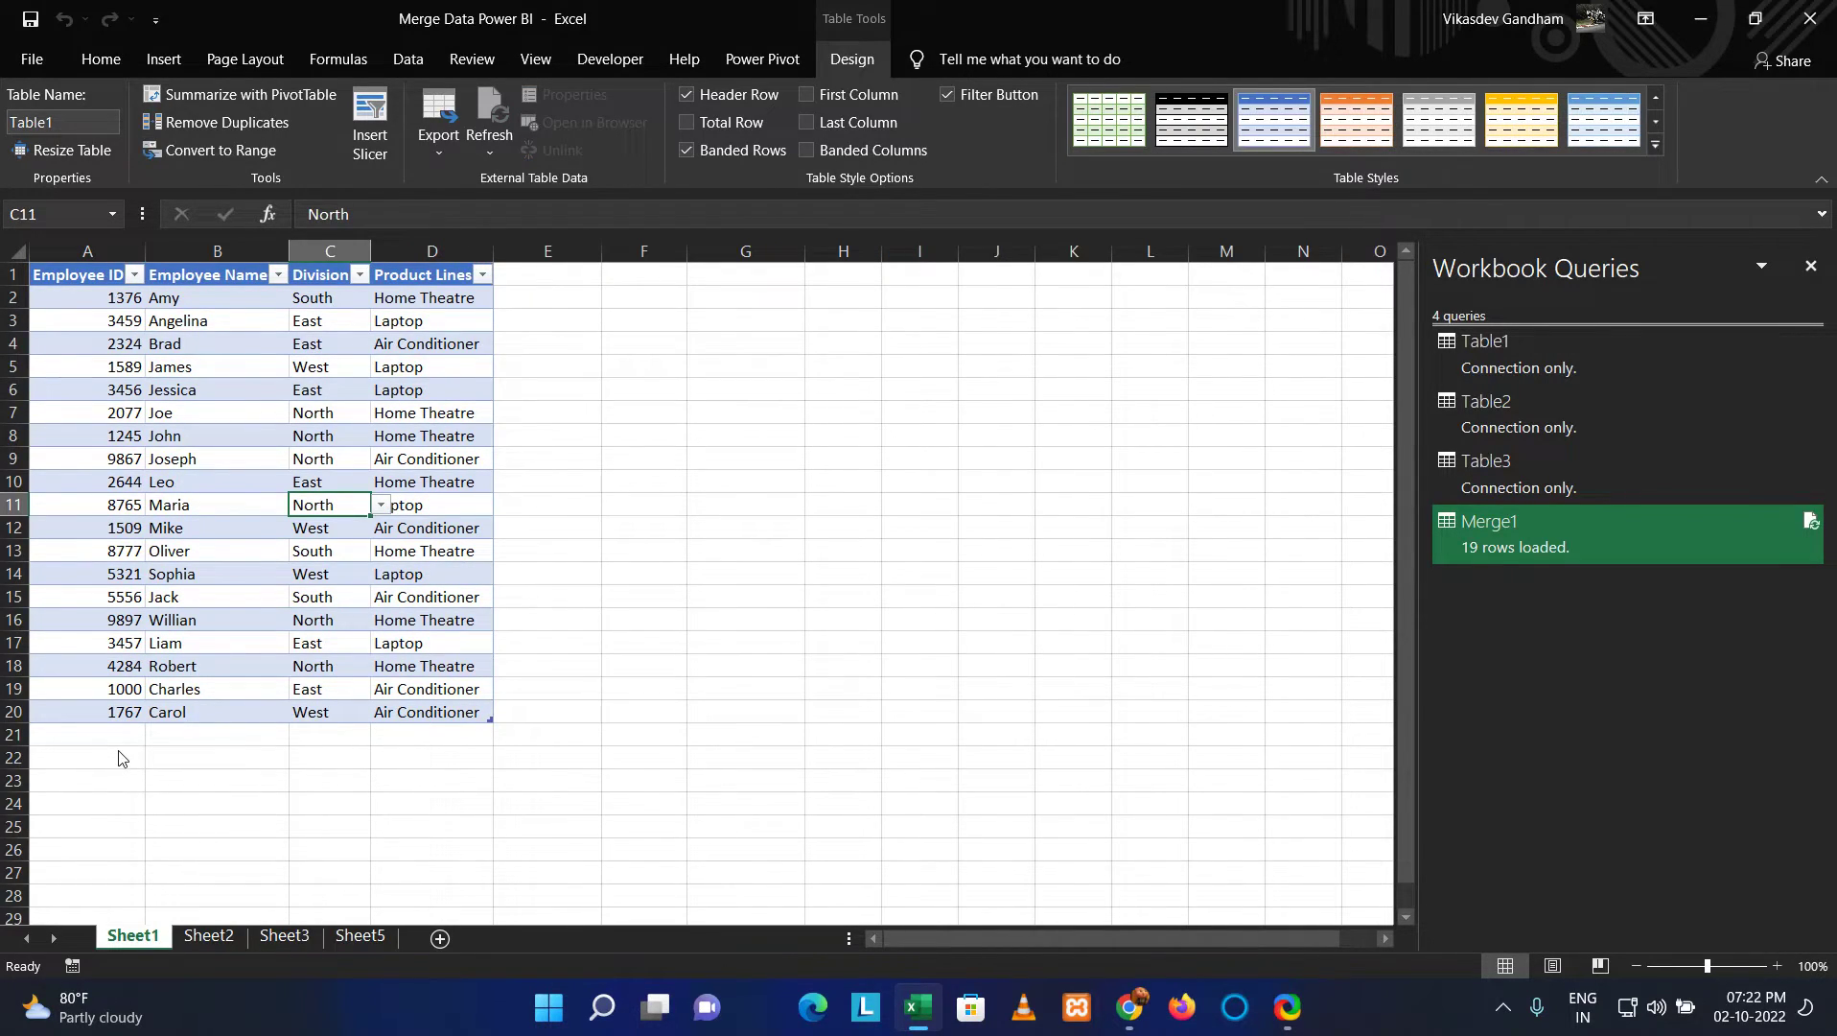
{"action": "key", "text": "Left"}
{"action": "key", "text": "Left"}
{"action": "key", "text": "Down"}
{"action": "key", "text": "Down"}
{"action": "key", "text": "Down"}
{"action": "key", "text": "Down"}
{"action": "key", "text": "Down"}
{"action": "key", "text": "Down"}
{"action": "key", "text": "Down"}
{"action": "key", "text": "Down"}
{"action": "key", "text": "Down"}
{"action": "key", "text": "Down"}
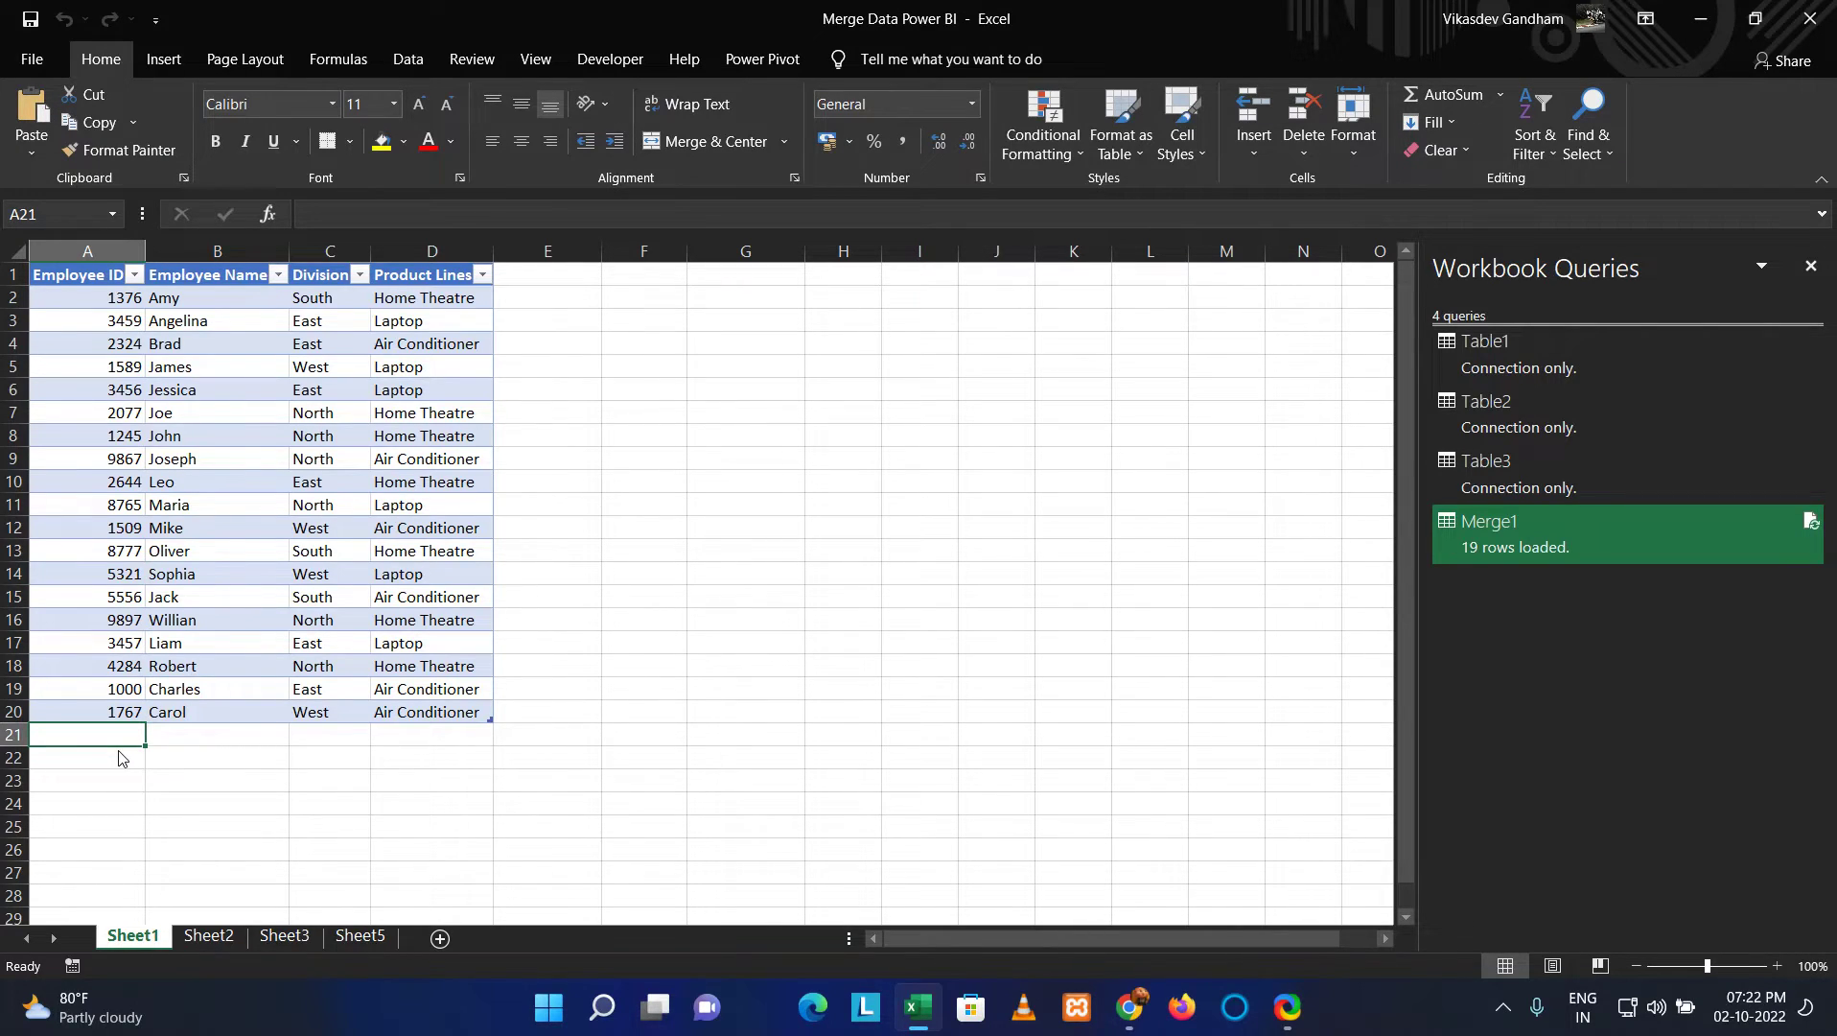
{"action": "type", "text": "1768"}
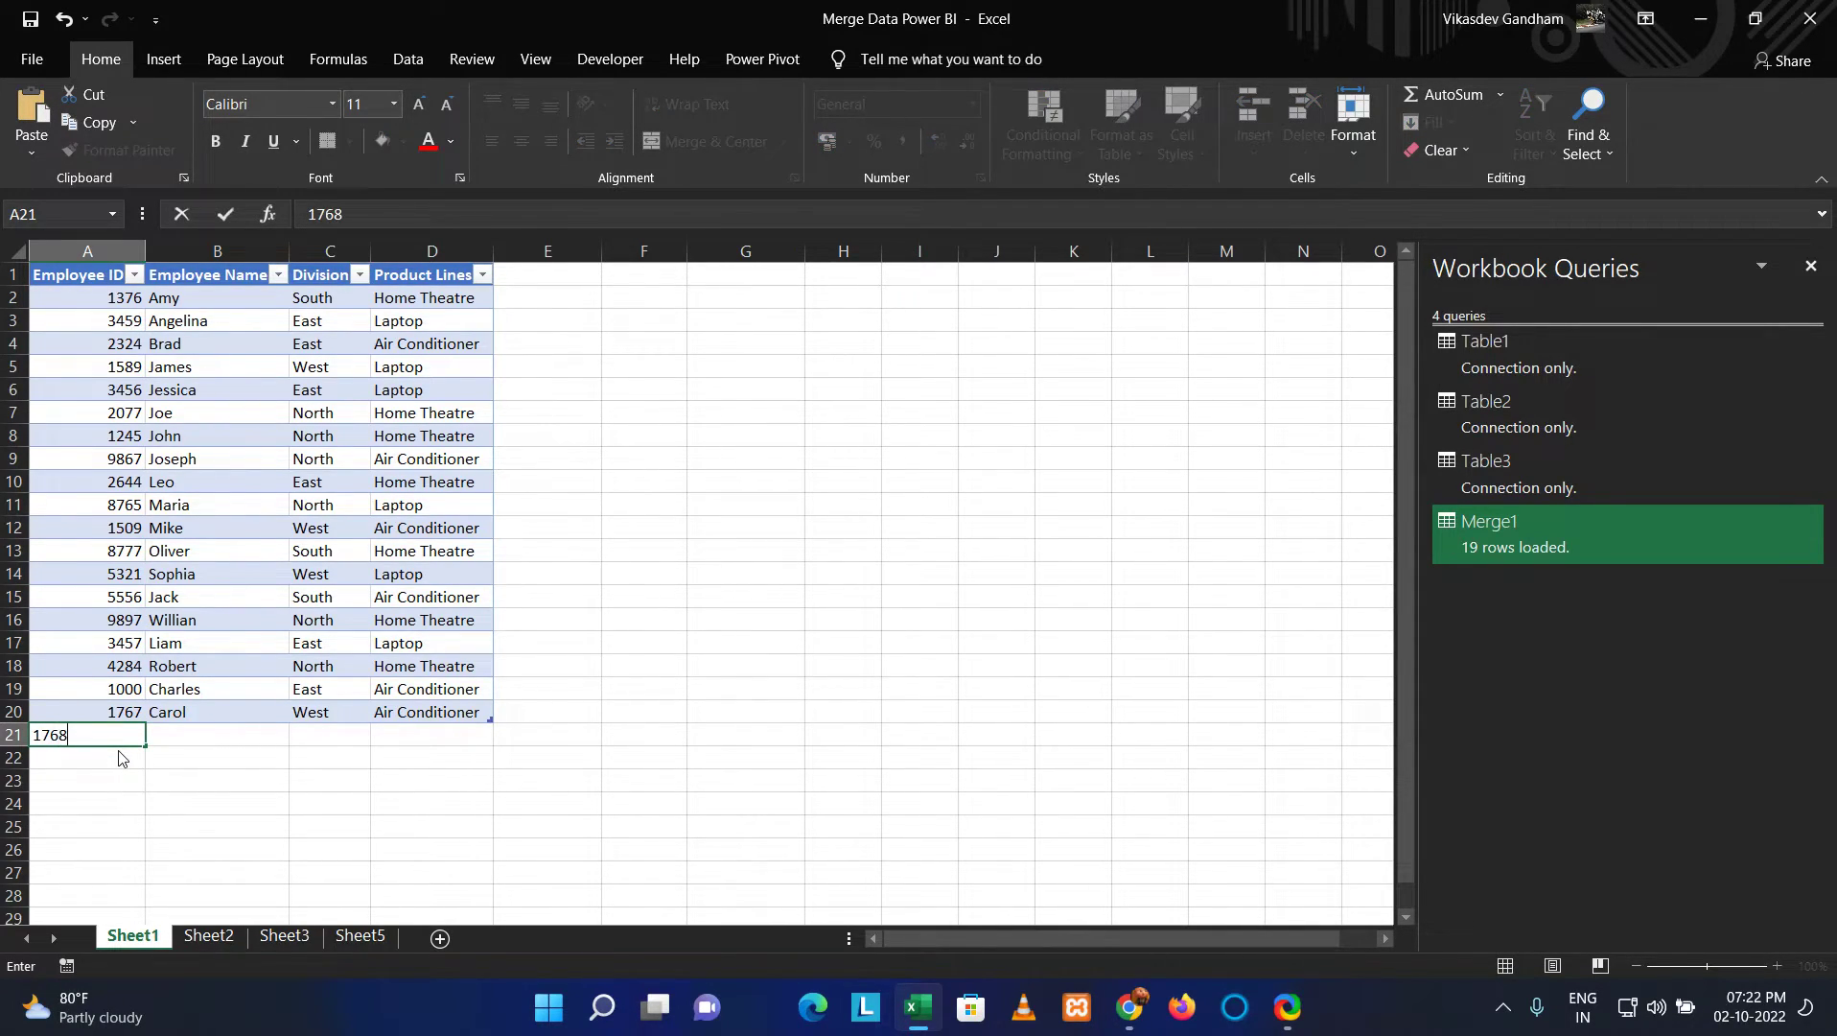
{"action": "key", "text": "Return"}
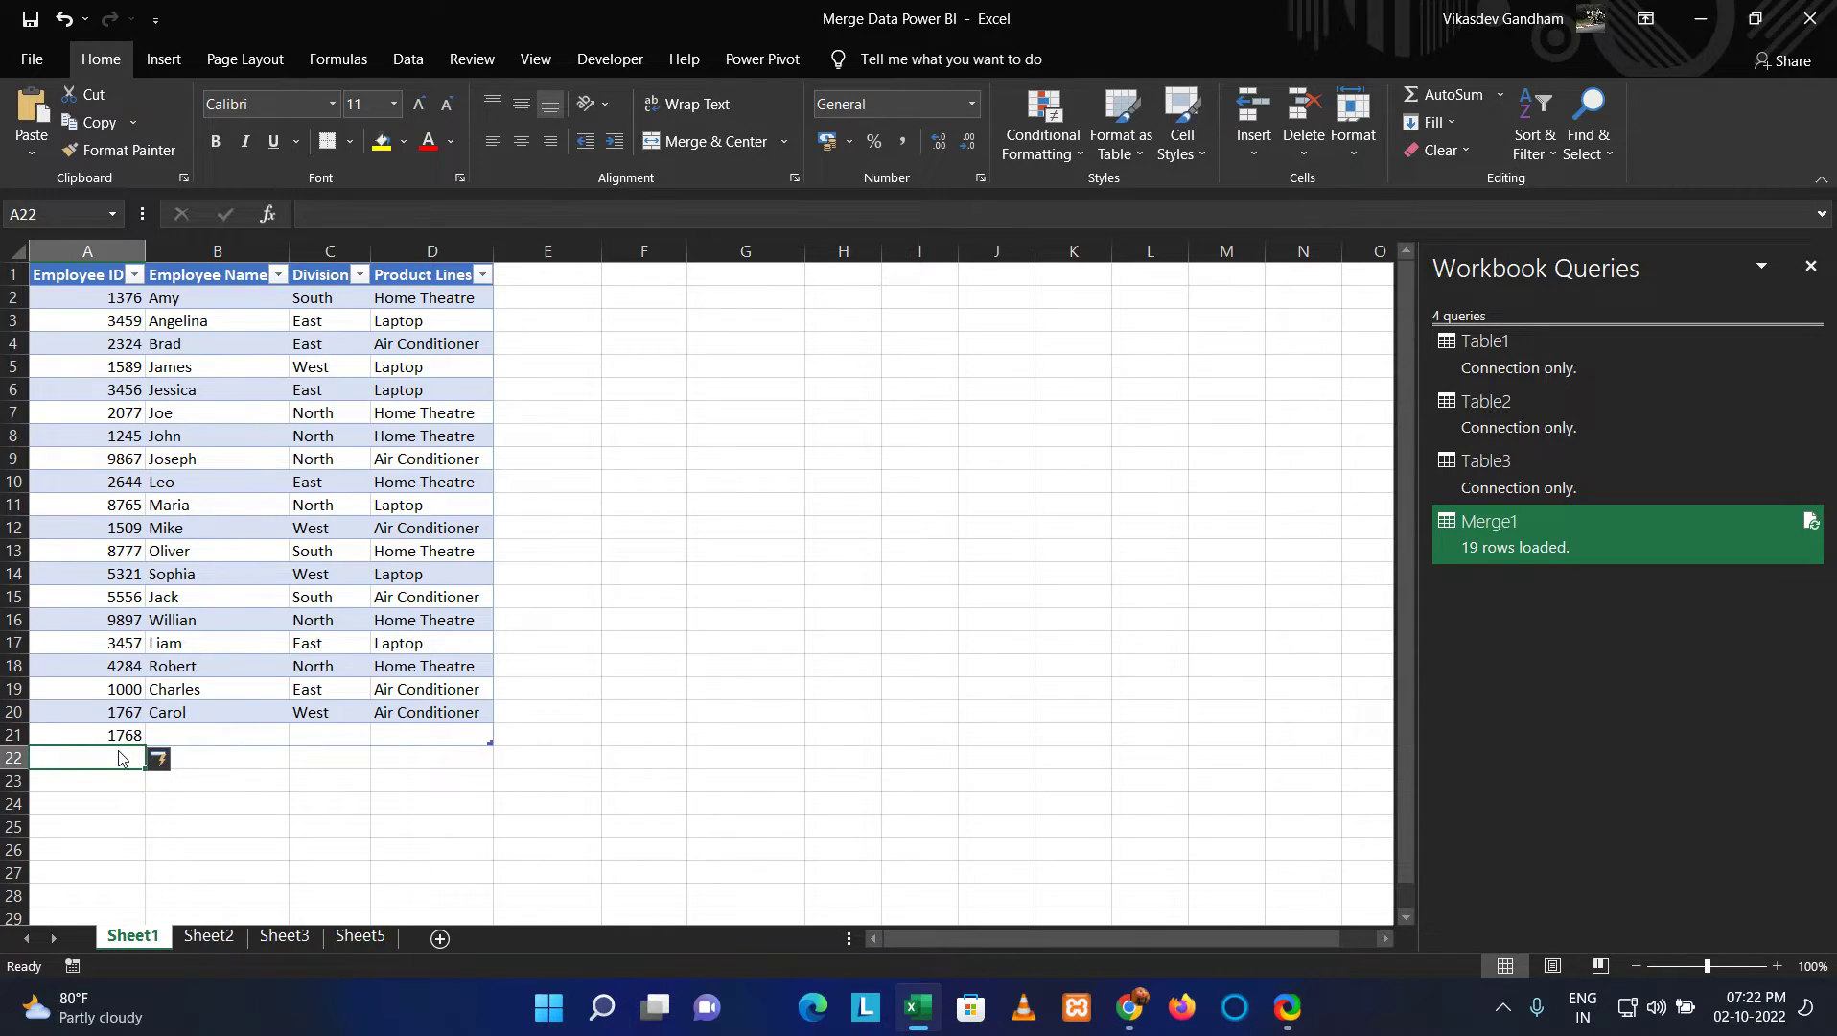
{"action": "key", "text": "Up"}
{"action": "key", "text": "Right"}
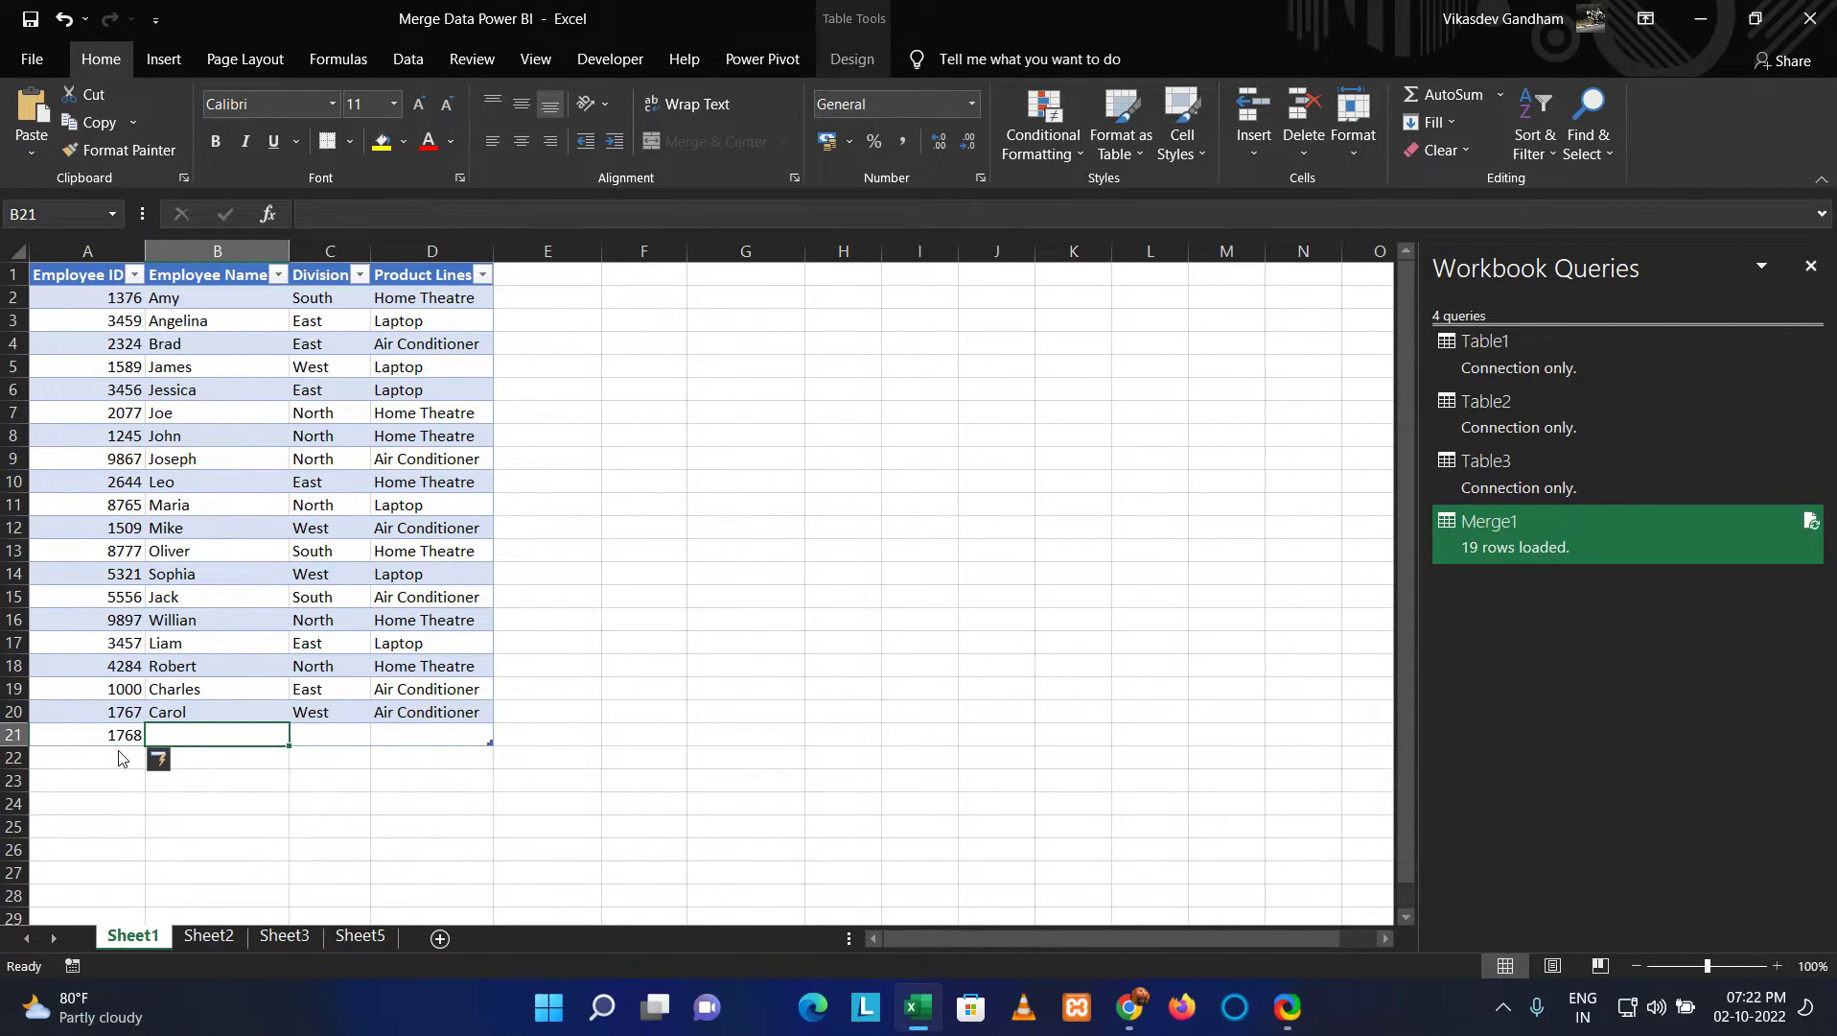
{"action": "type", "text": "jhon"}
{"action": "key", "text": "Tab"}
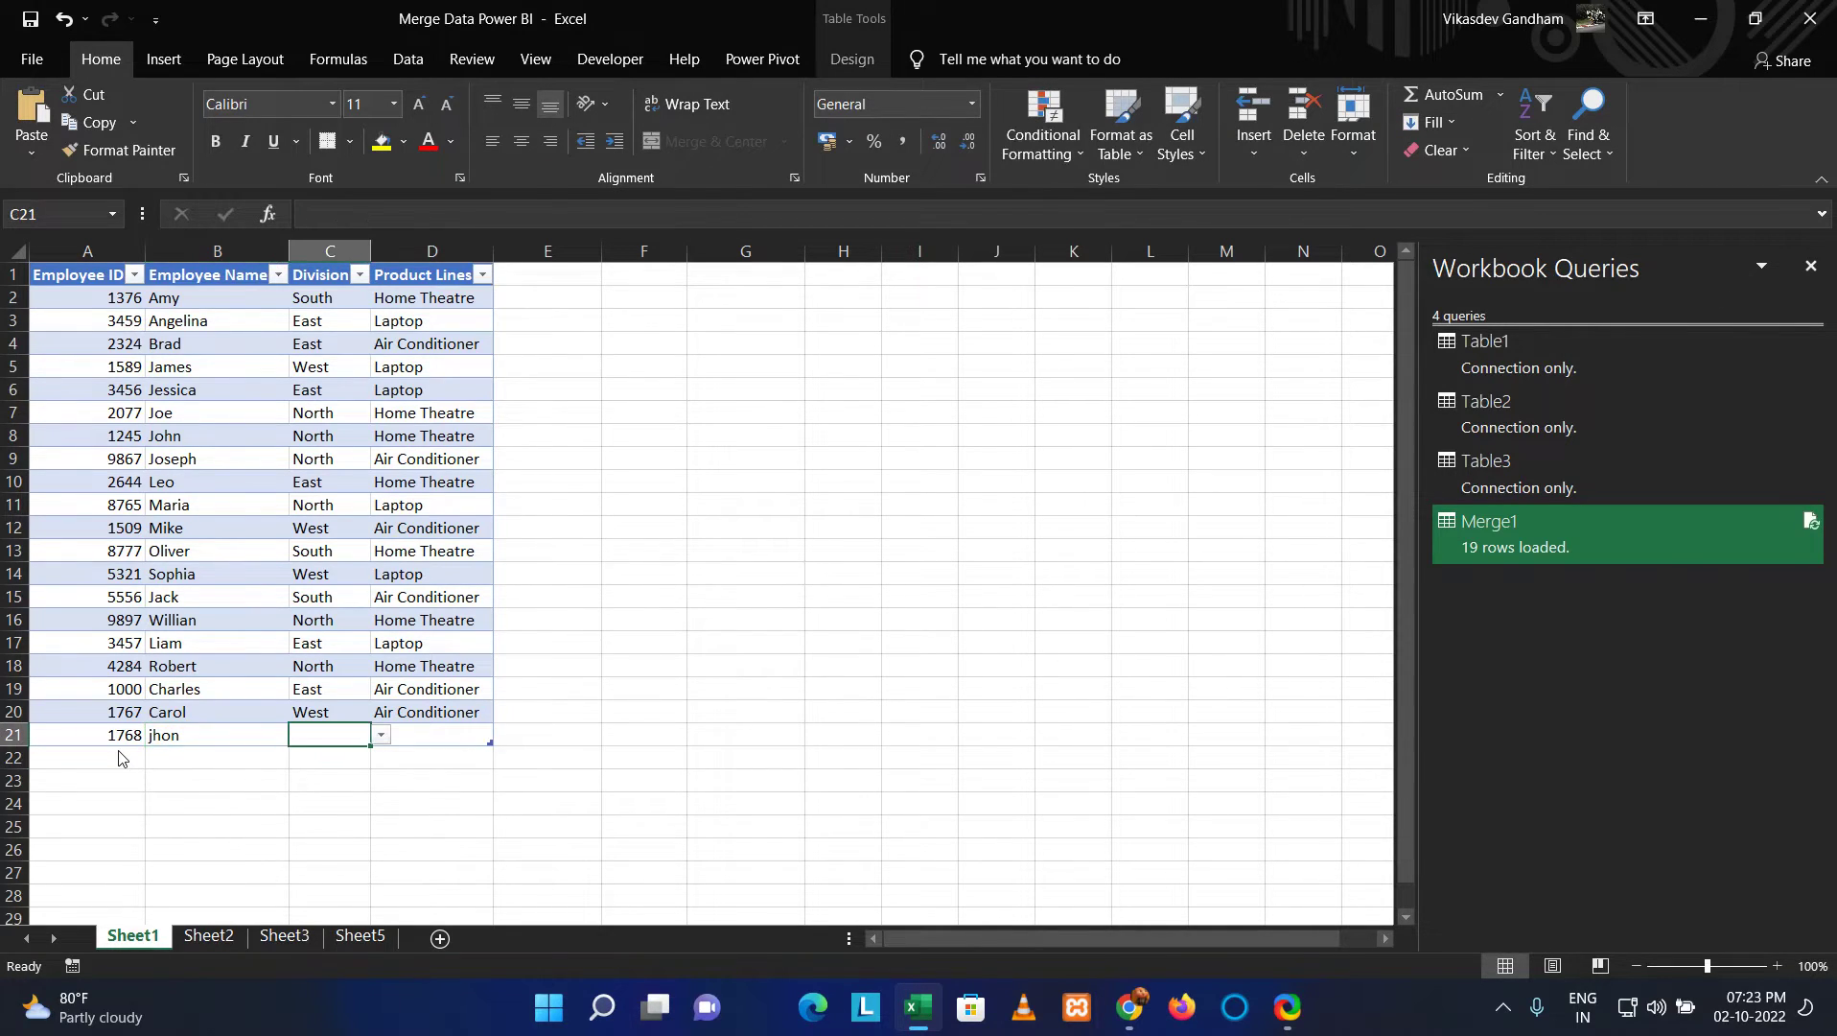
- Try to enter "south" in lowercase as the Division in cell C21, and return to the workbook from the help page
{"action": "type", "text": "south"}
{"action": "key", "text": "Return"}
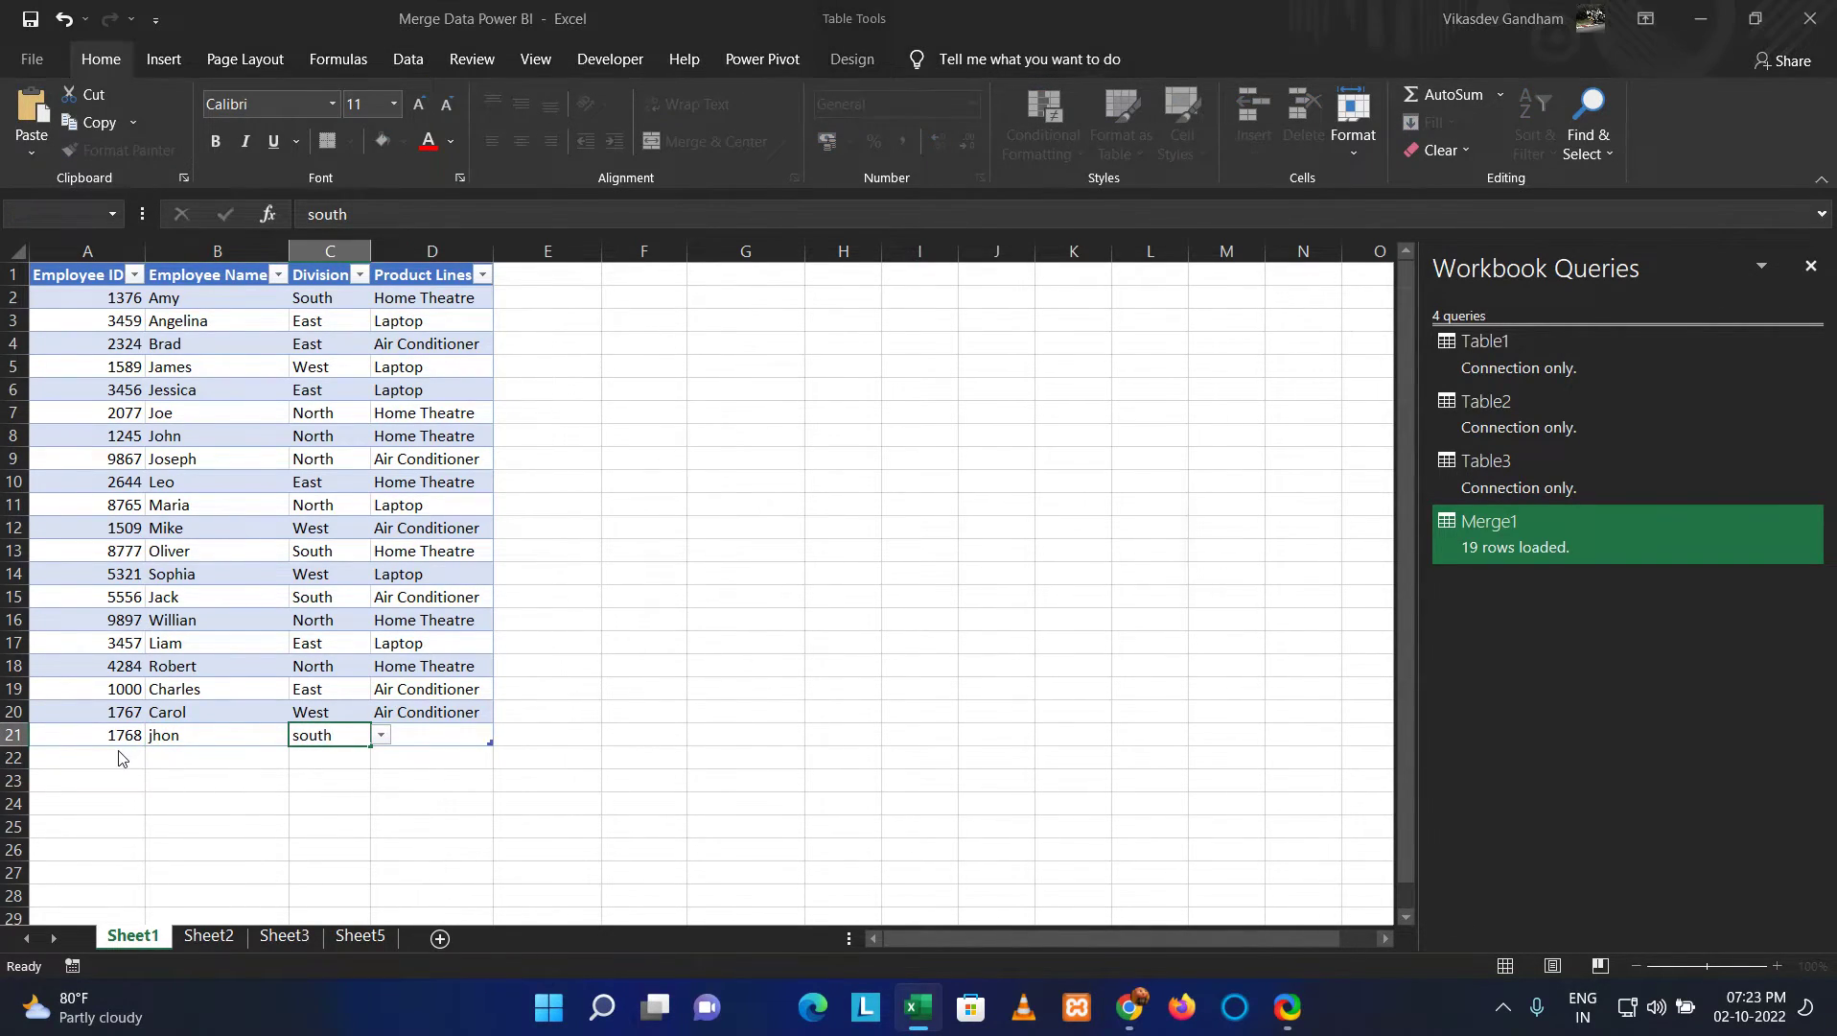
{"action": "key", "text": "Tab"}
{"action": "key", "text": "Tab"}
{"action": "key", "text": "Tab"}
{"action": "key", "text": "Tab"}
{"action": "key", "text": "Tab"}
{"action": "key", "text": "Tab"}
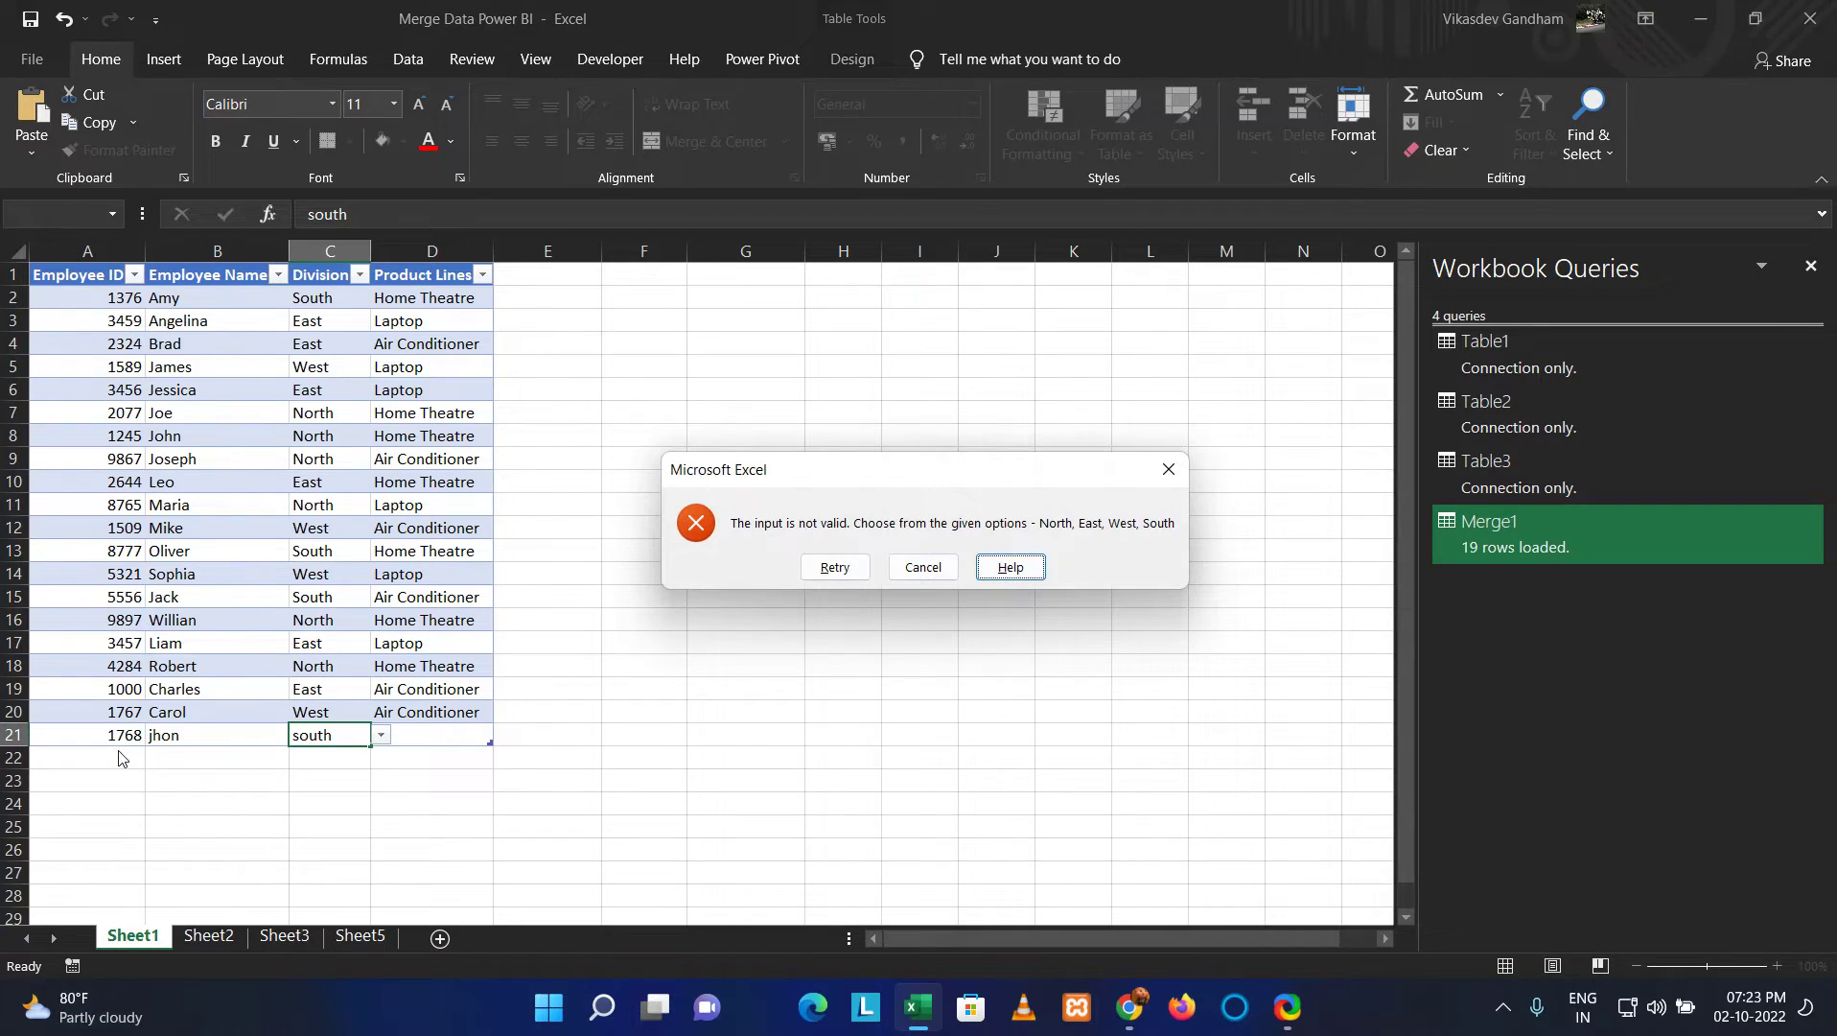
{"action": "key", "text": "Return"}
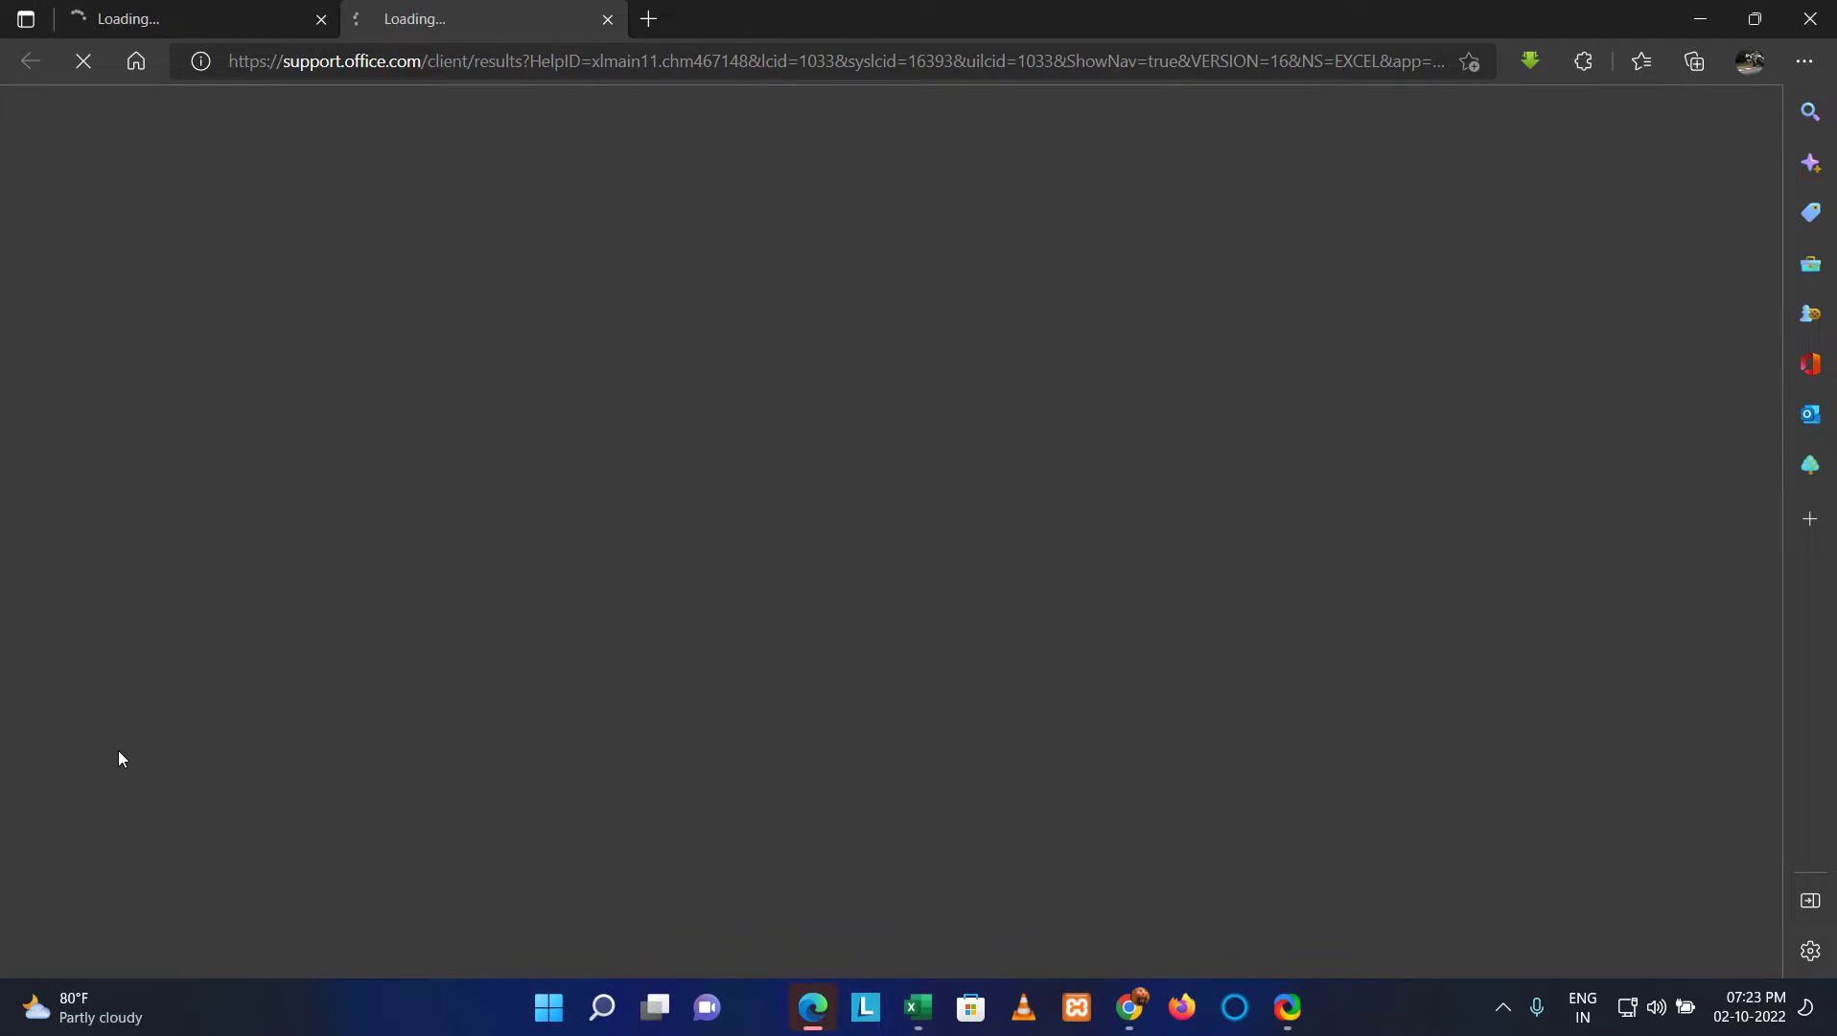
{"action": "key", "text": "alt+Tab"}
{"action": "key", "text": "alt+Tab"}
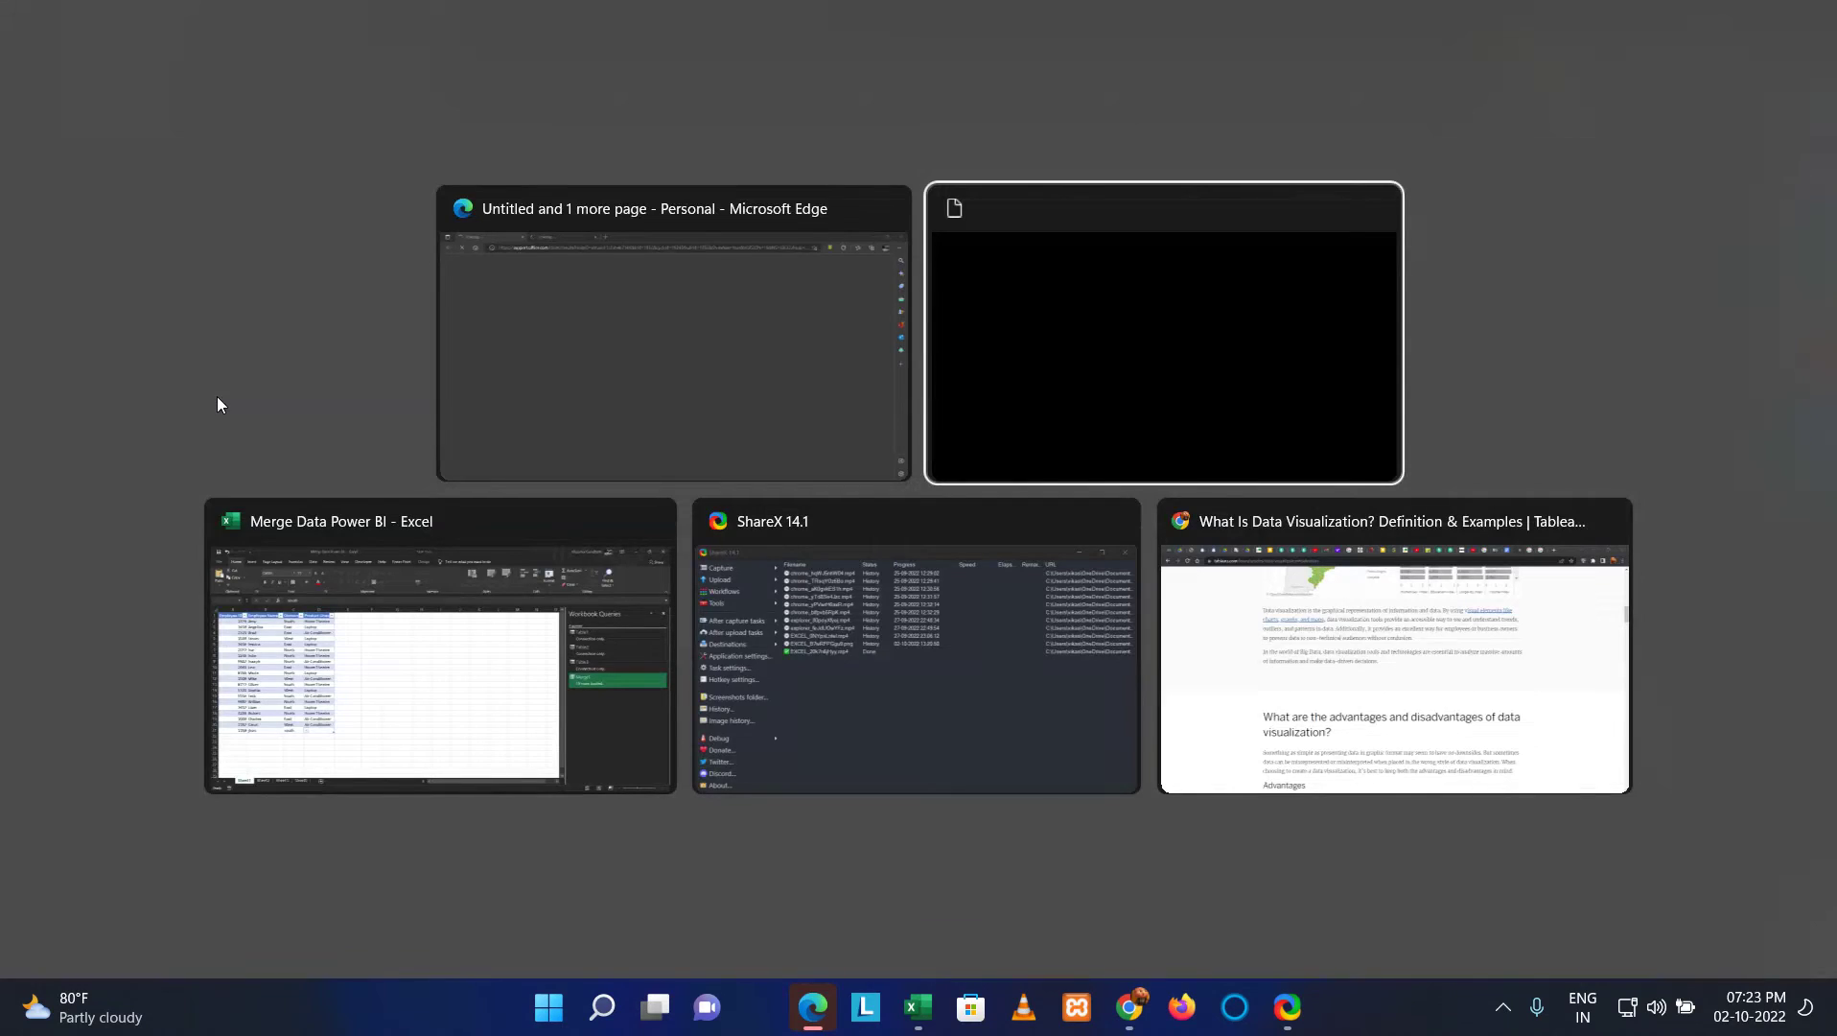
{"action": "key", "text": "Return"}
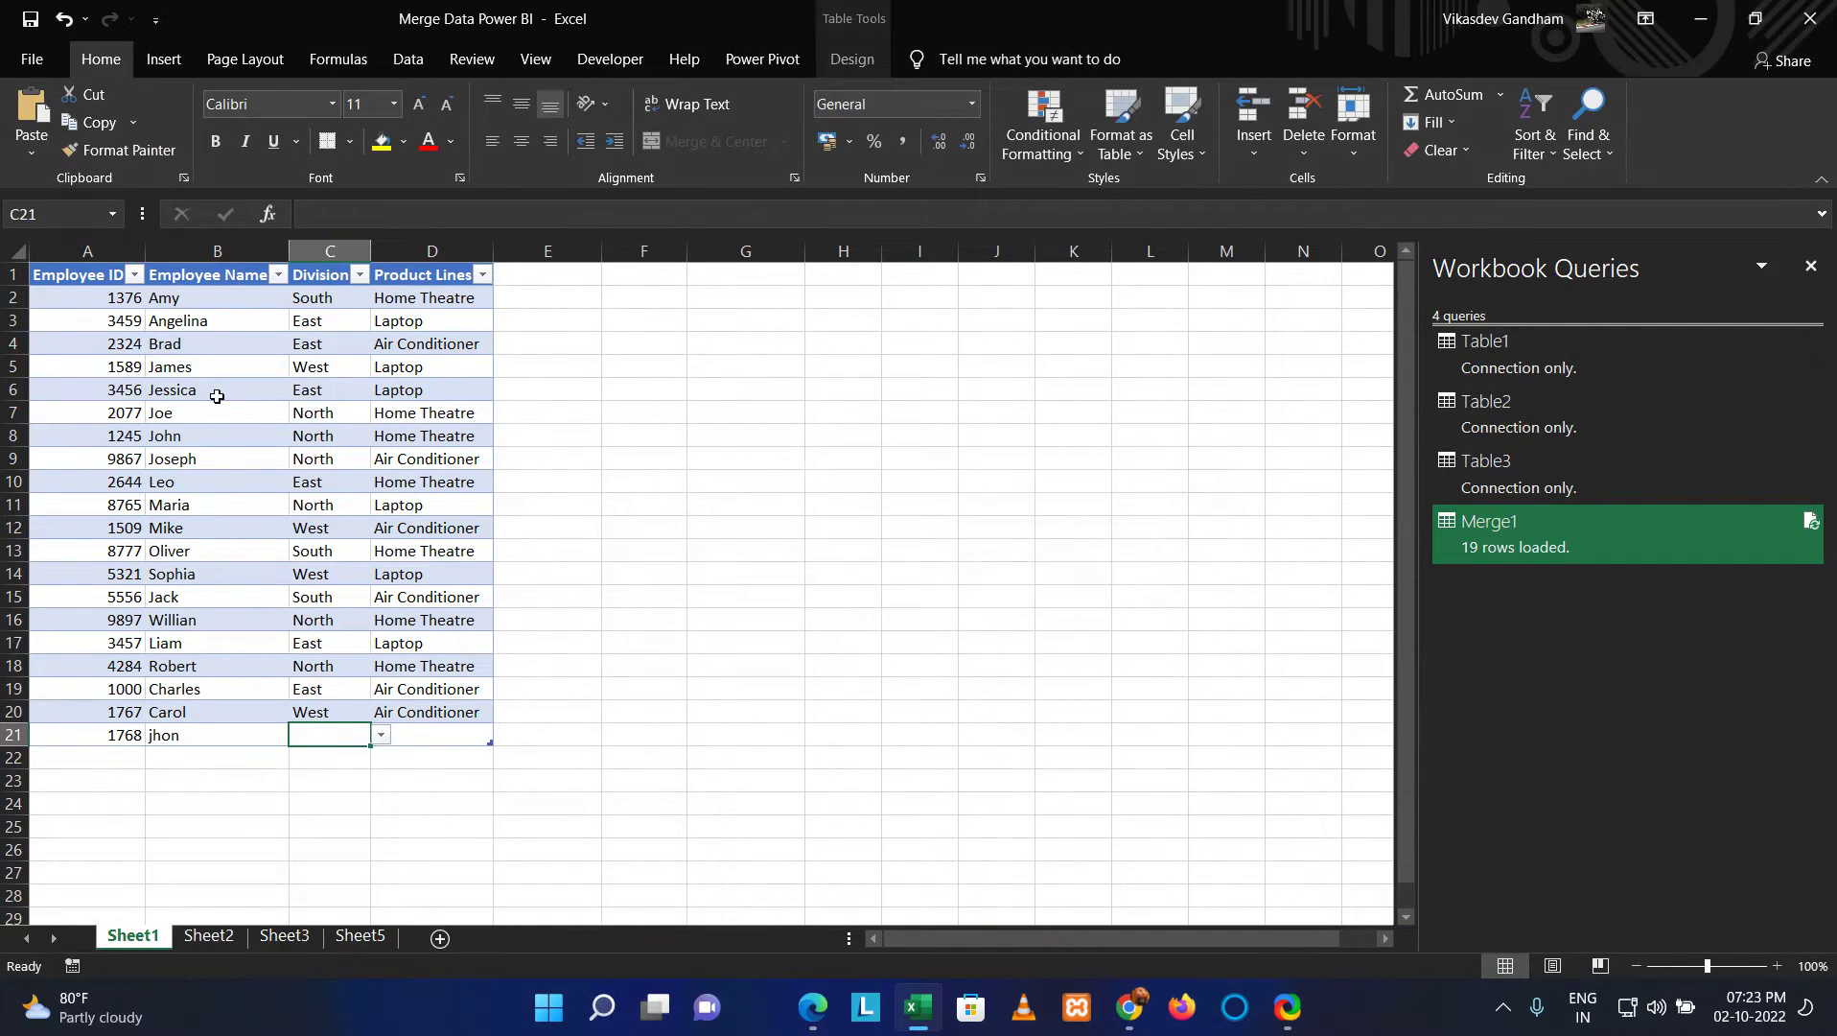
{"action": "key", "text": "Escape"}
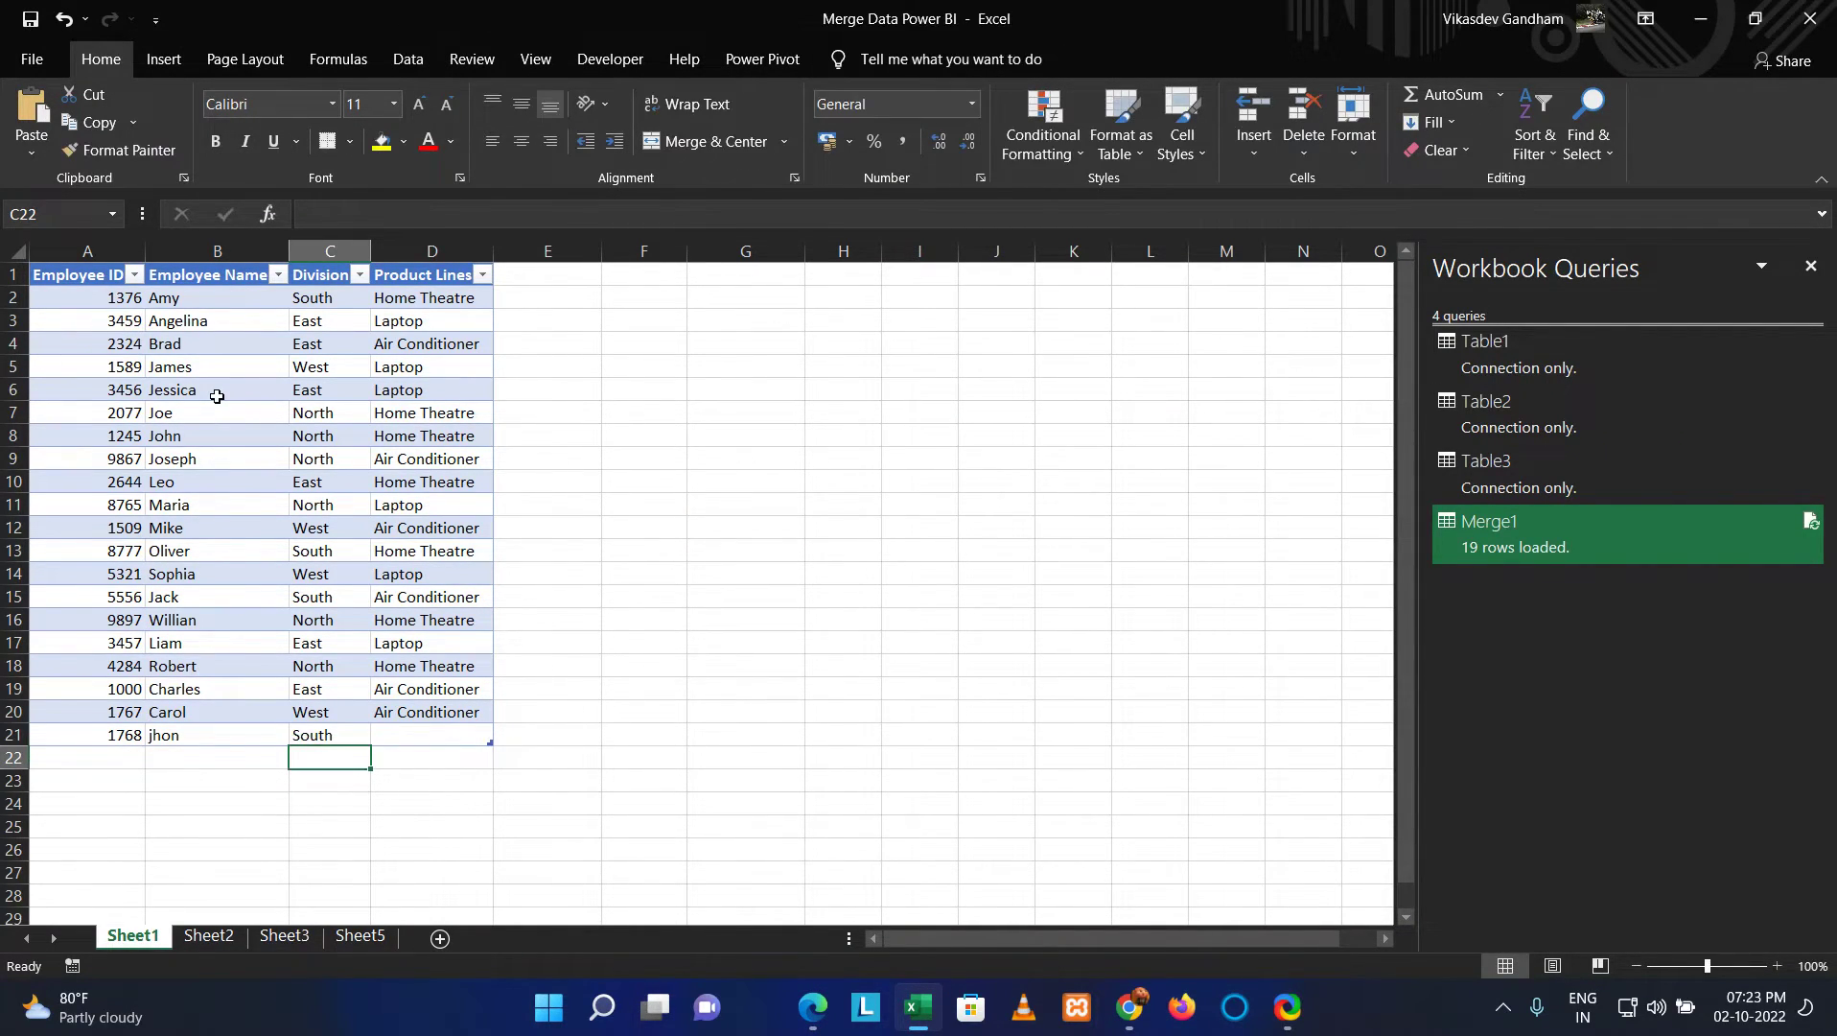
- Set the new employee's Division to South and Product Lines to Laptop in row 21 of Sheet1
{"action": "type", "text": "South"}
{"action": "key", "text": "Tab"}
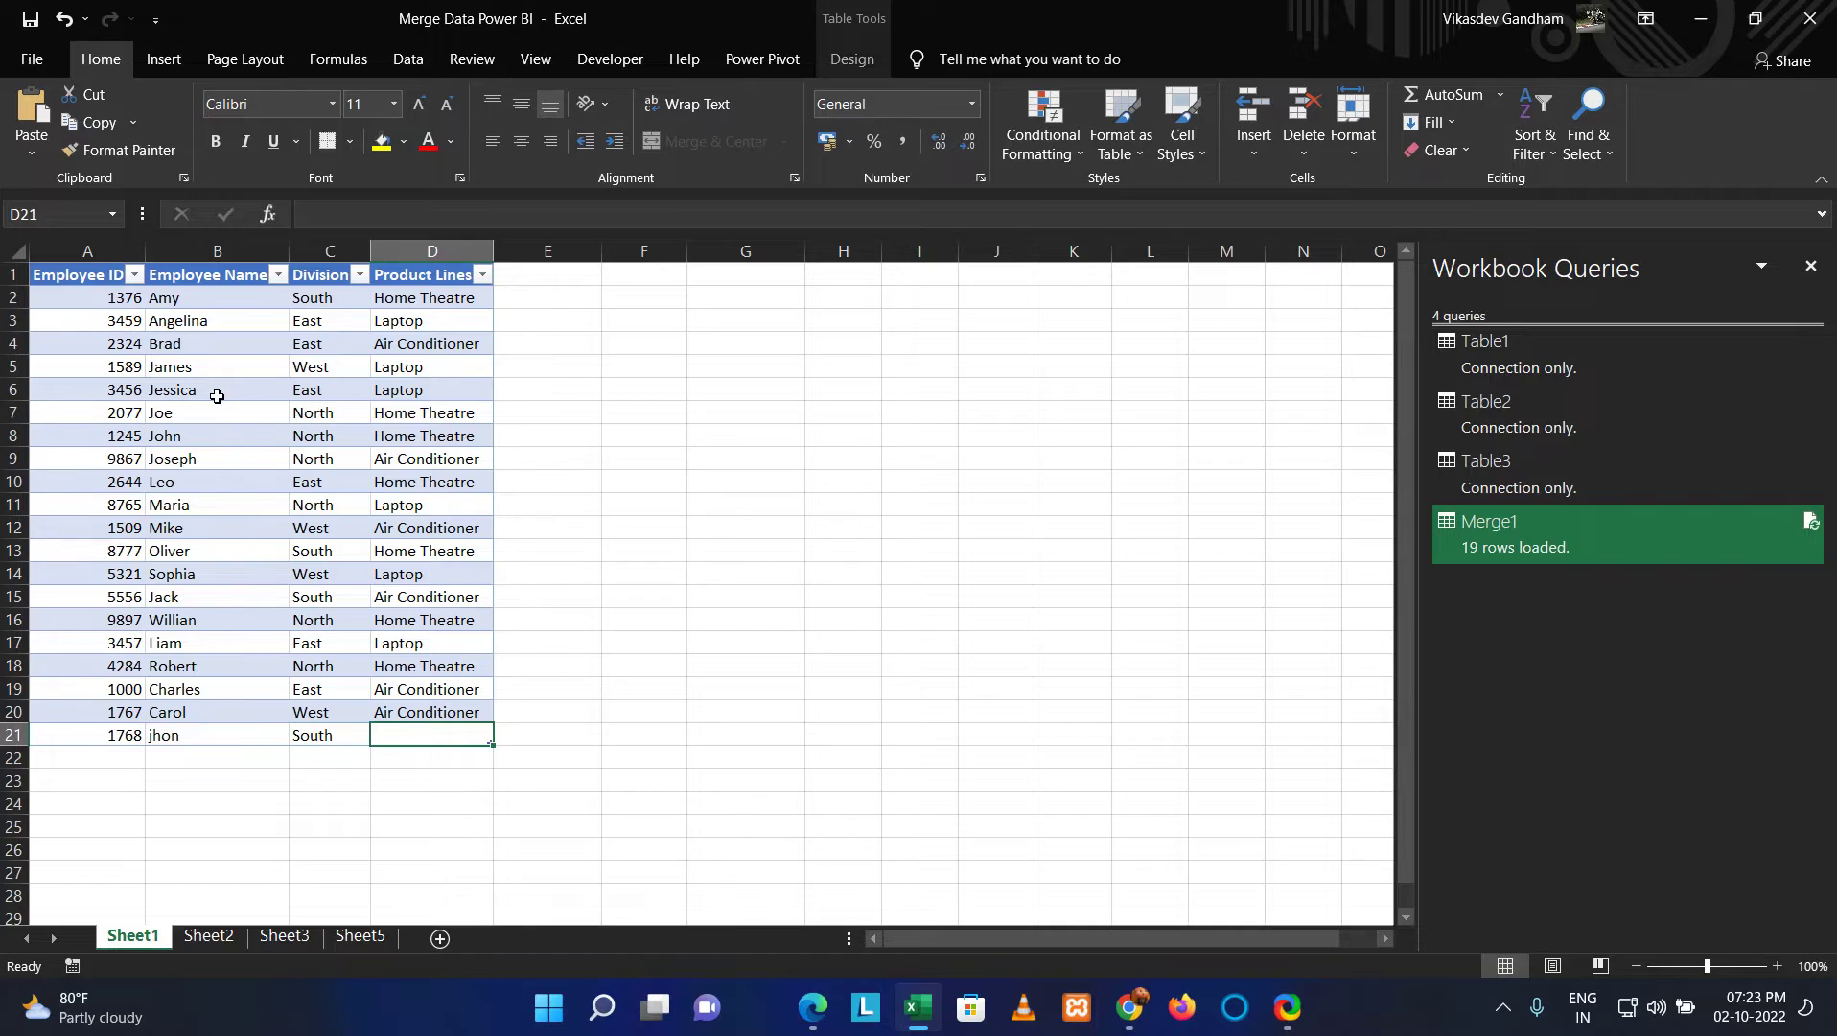
{"action": "type", "text": "Laptop"}
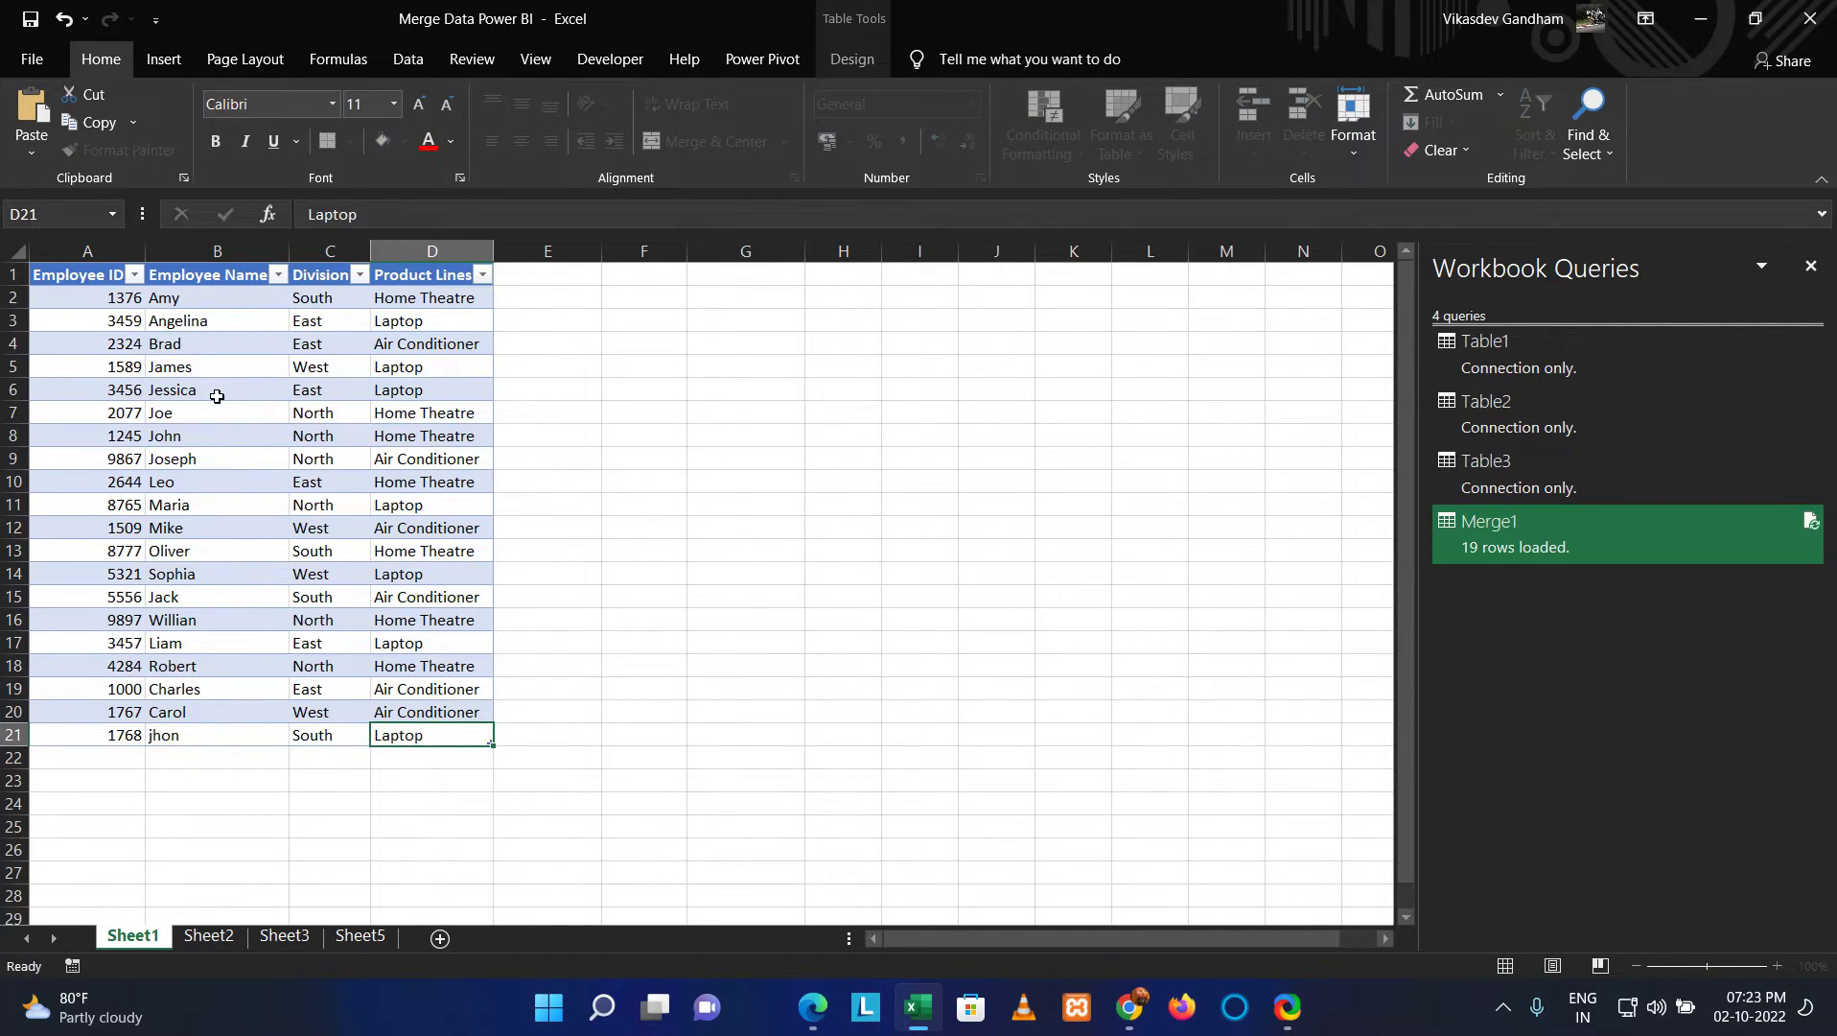
{"action": "key", "text": "Return"}
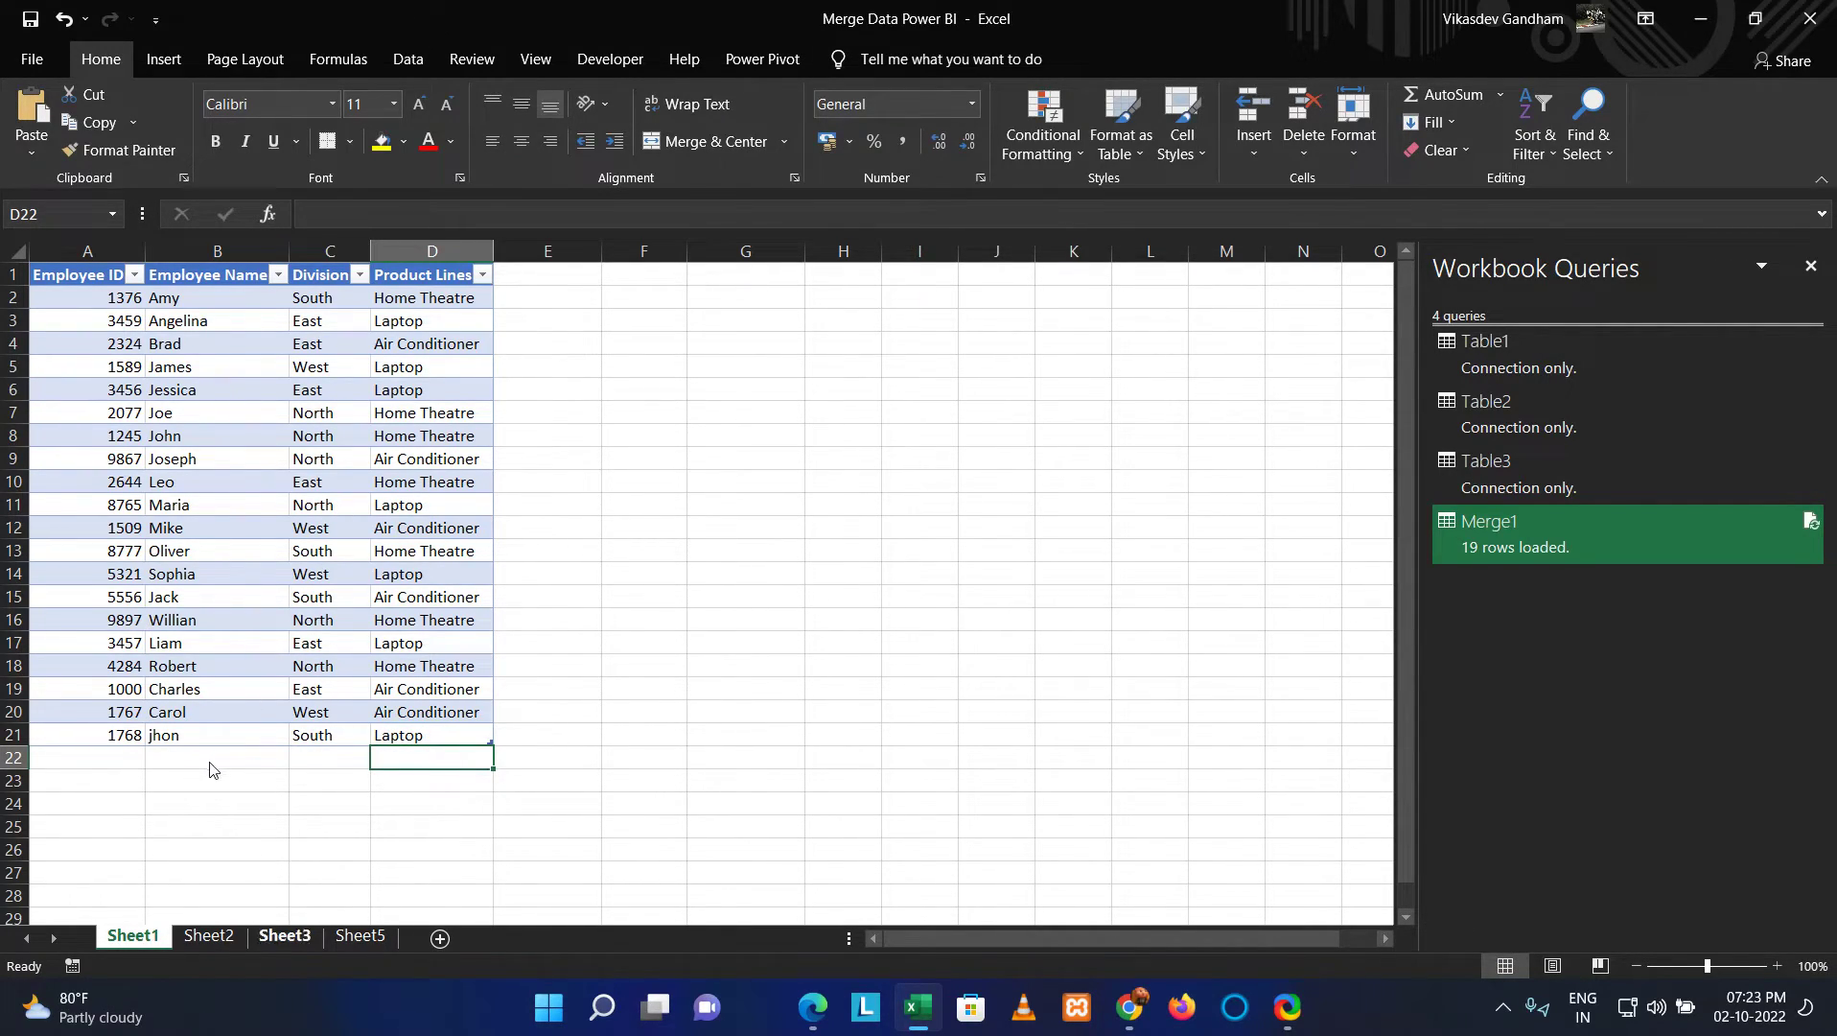
- Add a row below the Sheet2 table with the new employee's ID and a Salary of 15000
{"action": "key", "text": "ctrl+Page_Down"}
{"action": "key", "text": "Down"}
{"action": "key", "text": "ctrl+Down"}
{"action": "key", "text": "Down"}
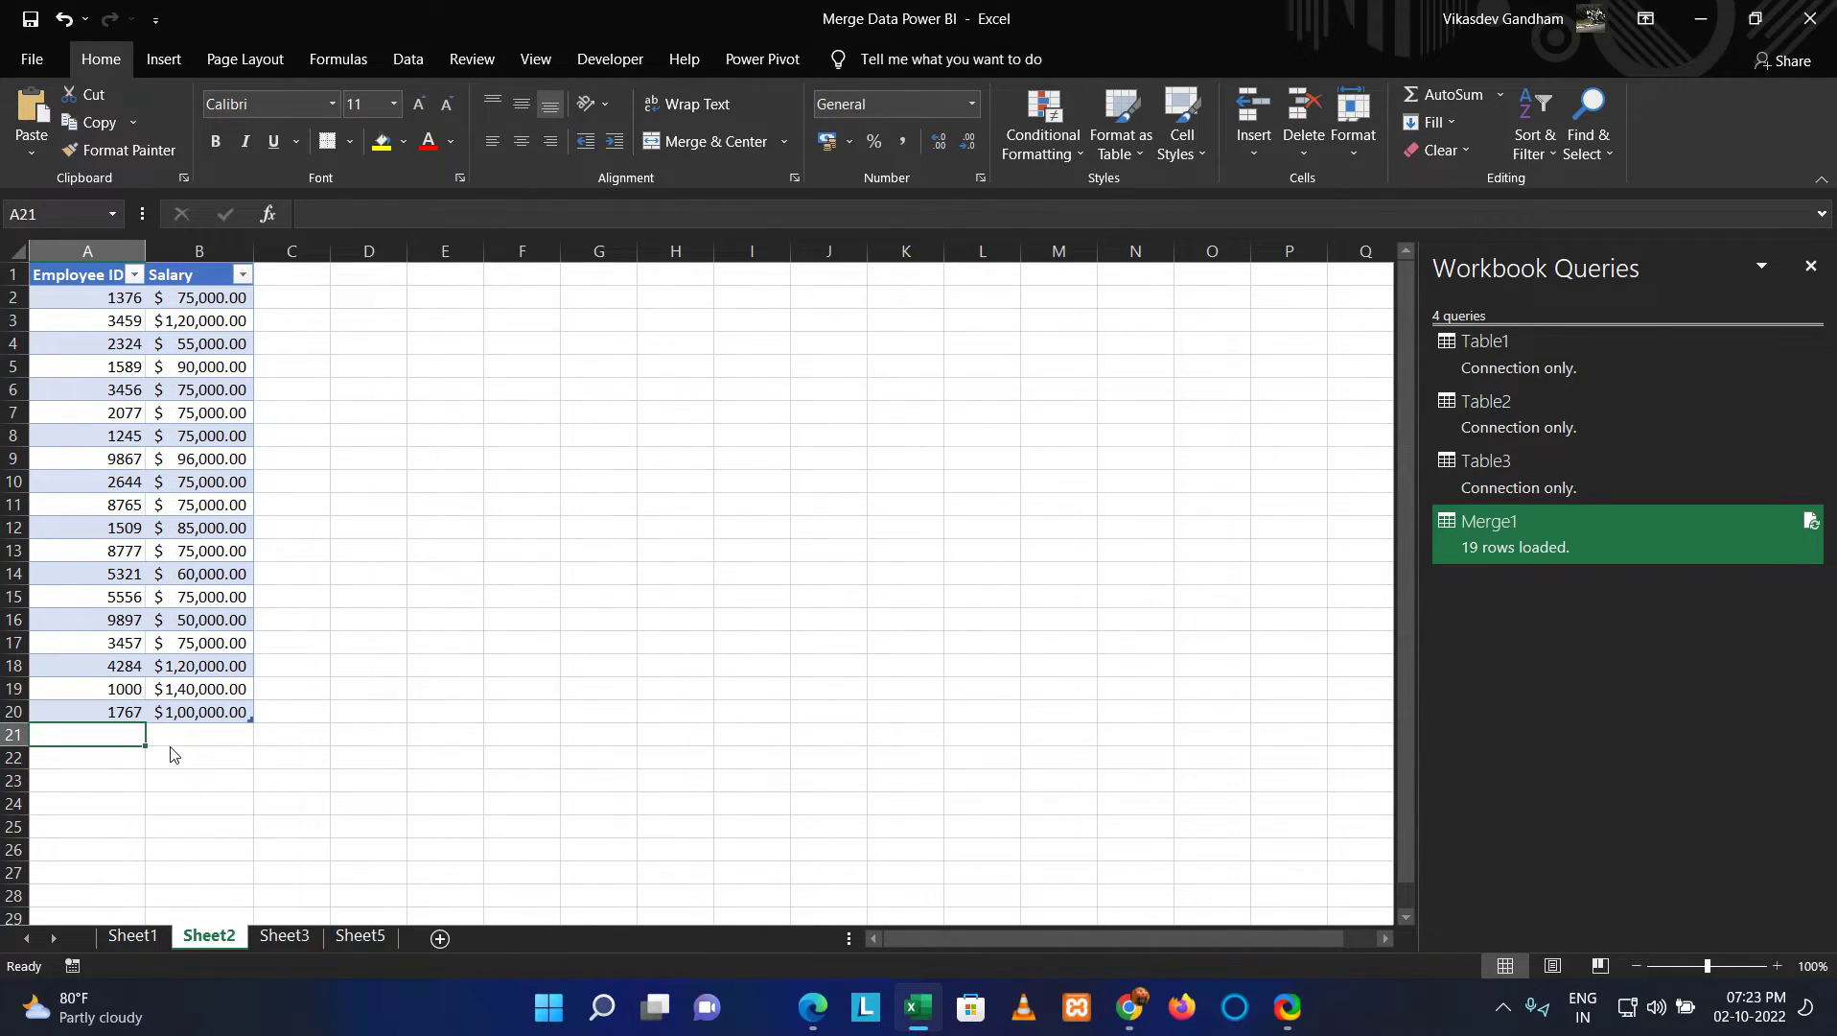
{"action": "type", "text": "1768"}
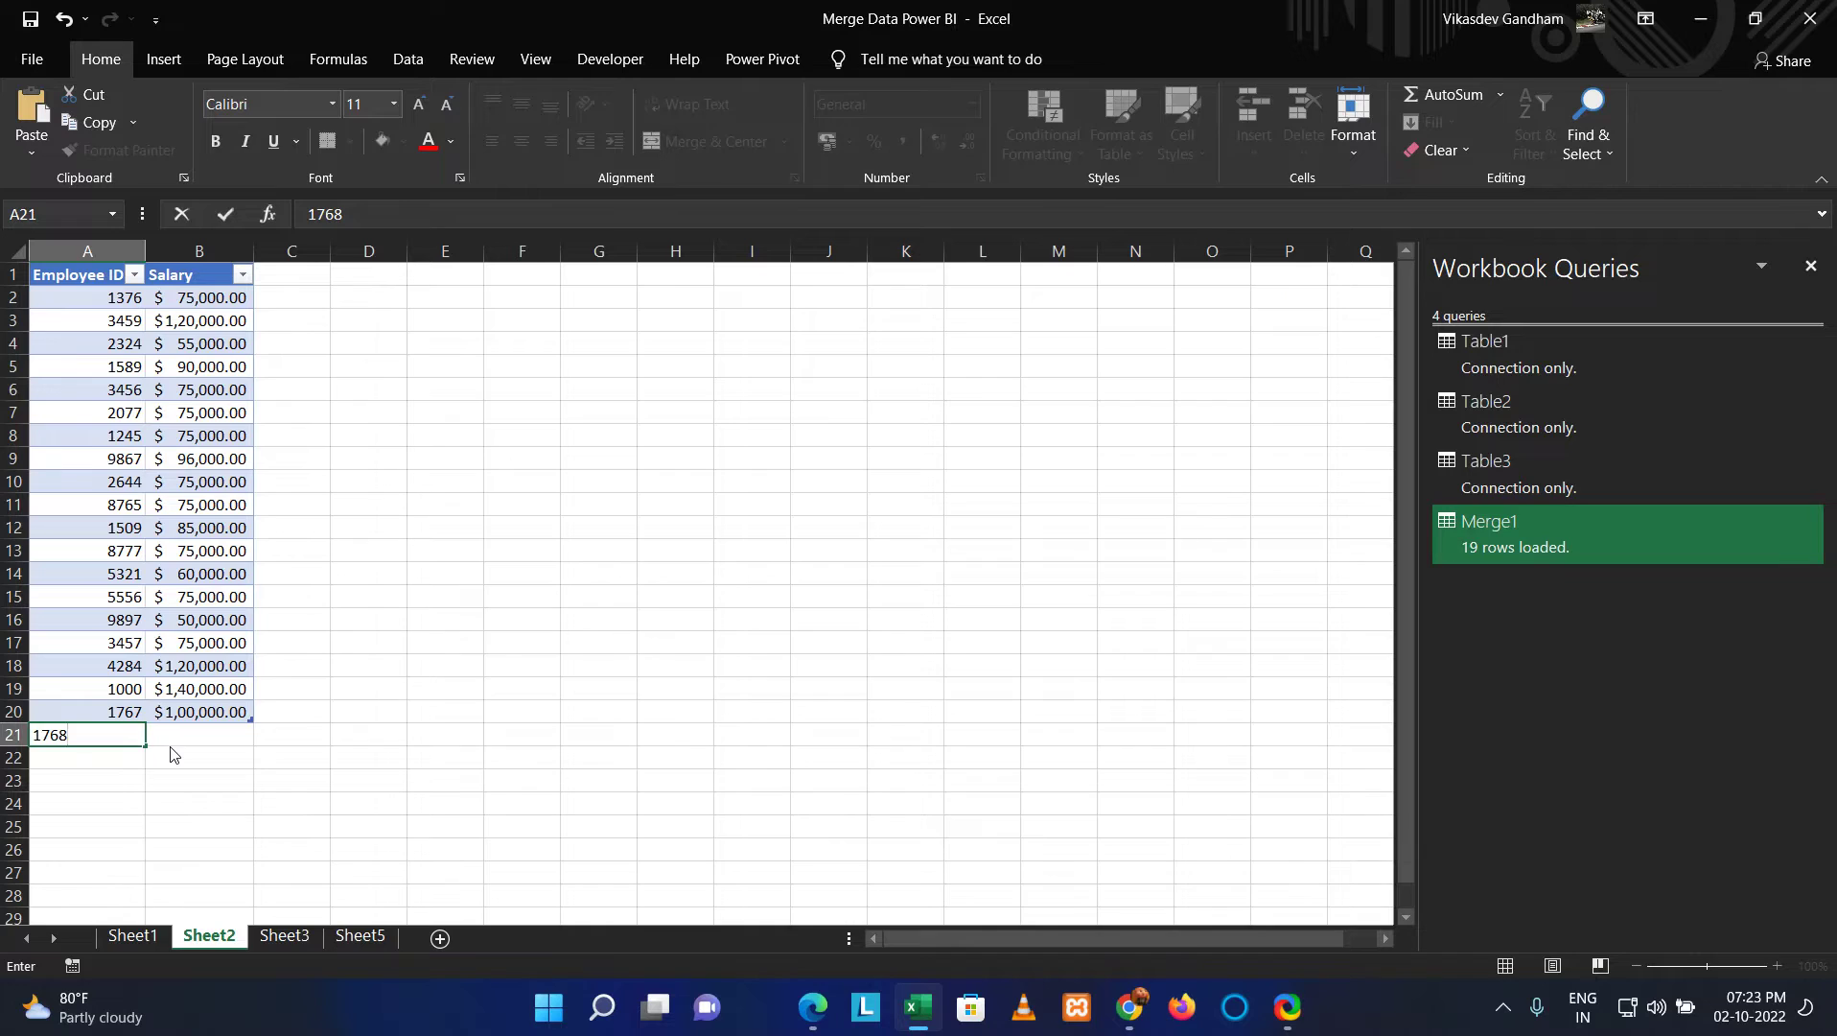
{"action": "key", "text": "Tab"}
{"action": "type", "text": "15"}
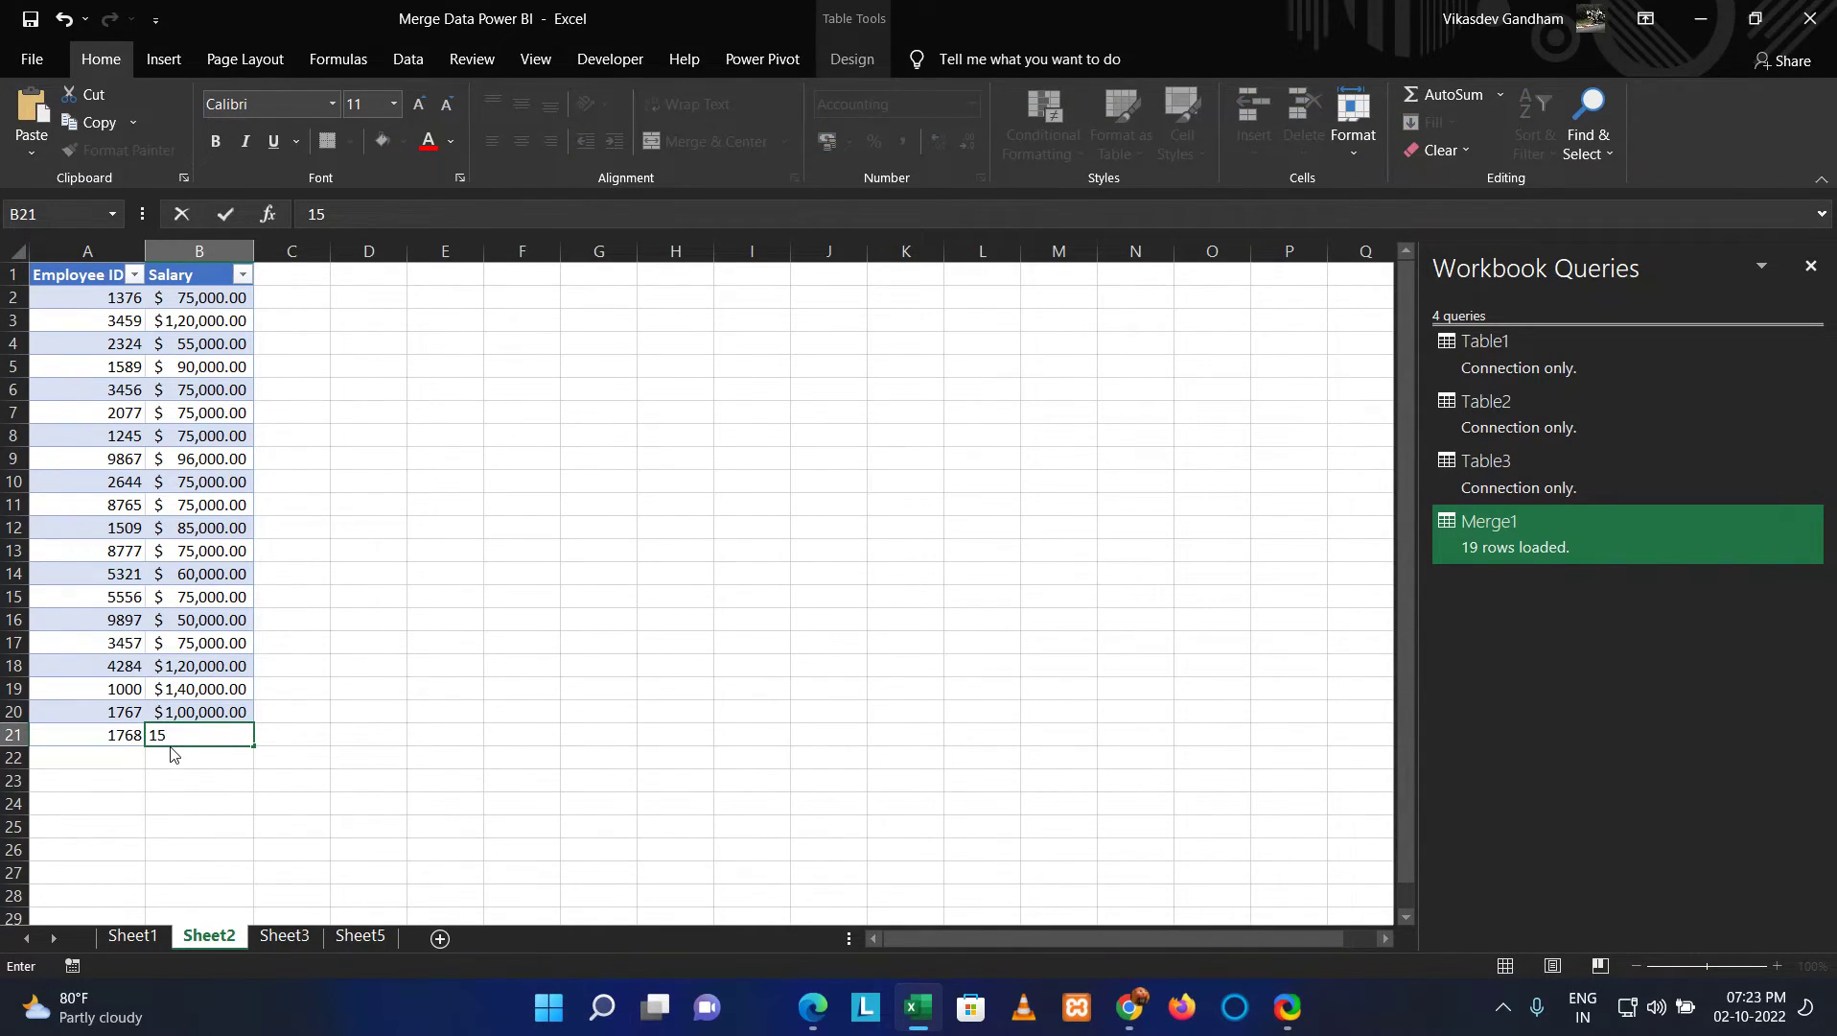
{"action": "type", "text": "000"}
{"action": "left_click", "coordinate": [172, 753]}
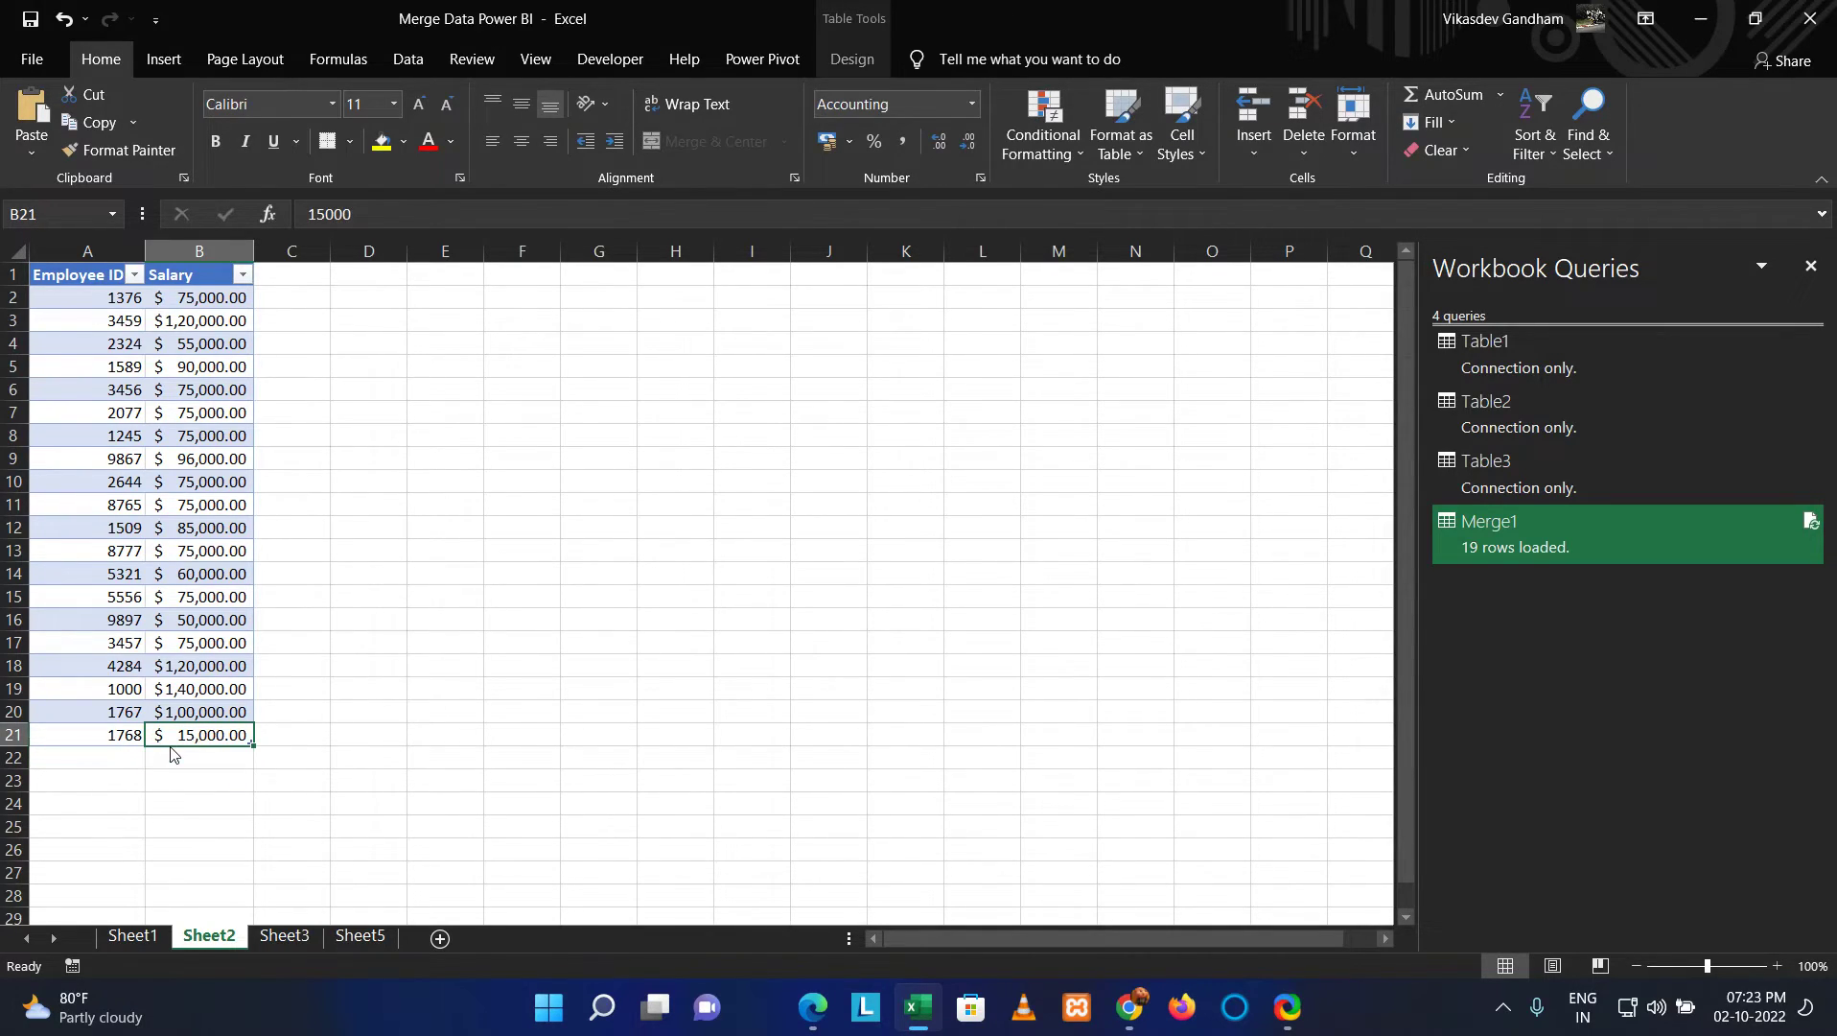
- Add a row below the Sheet3 table by entering the new employee's ID in cell A21
{"action": "key", "text": "ctrl+Page_Down"}
{"action": "key", "text": "Left"}
{"action": "key", "text": "Down"}
{"action": "key", "text": "Down"}
{"action": "key", "text": "Down"}
{"action": "key", "text": "Down"}
{"action": "type", "text": "1768"}
{"action": "key", "text": "Tab"}
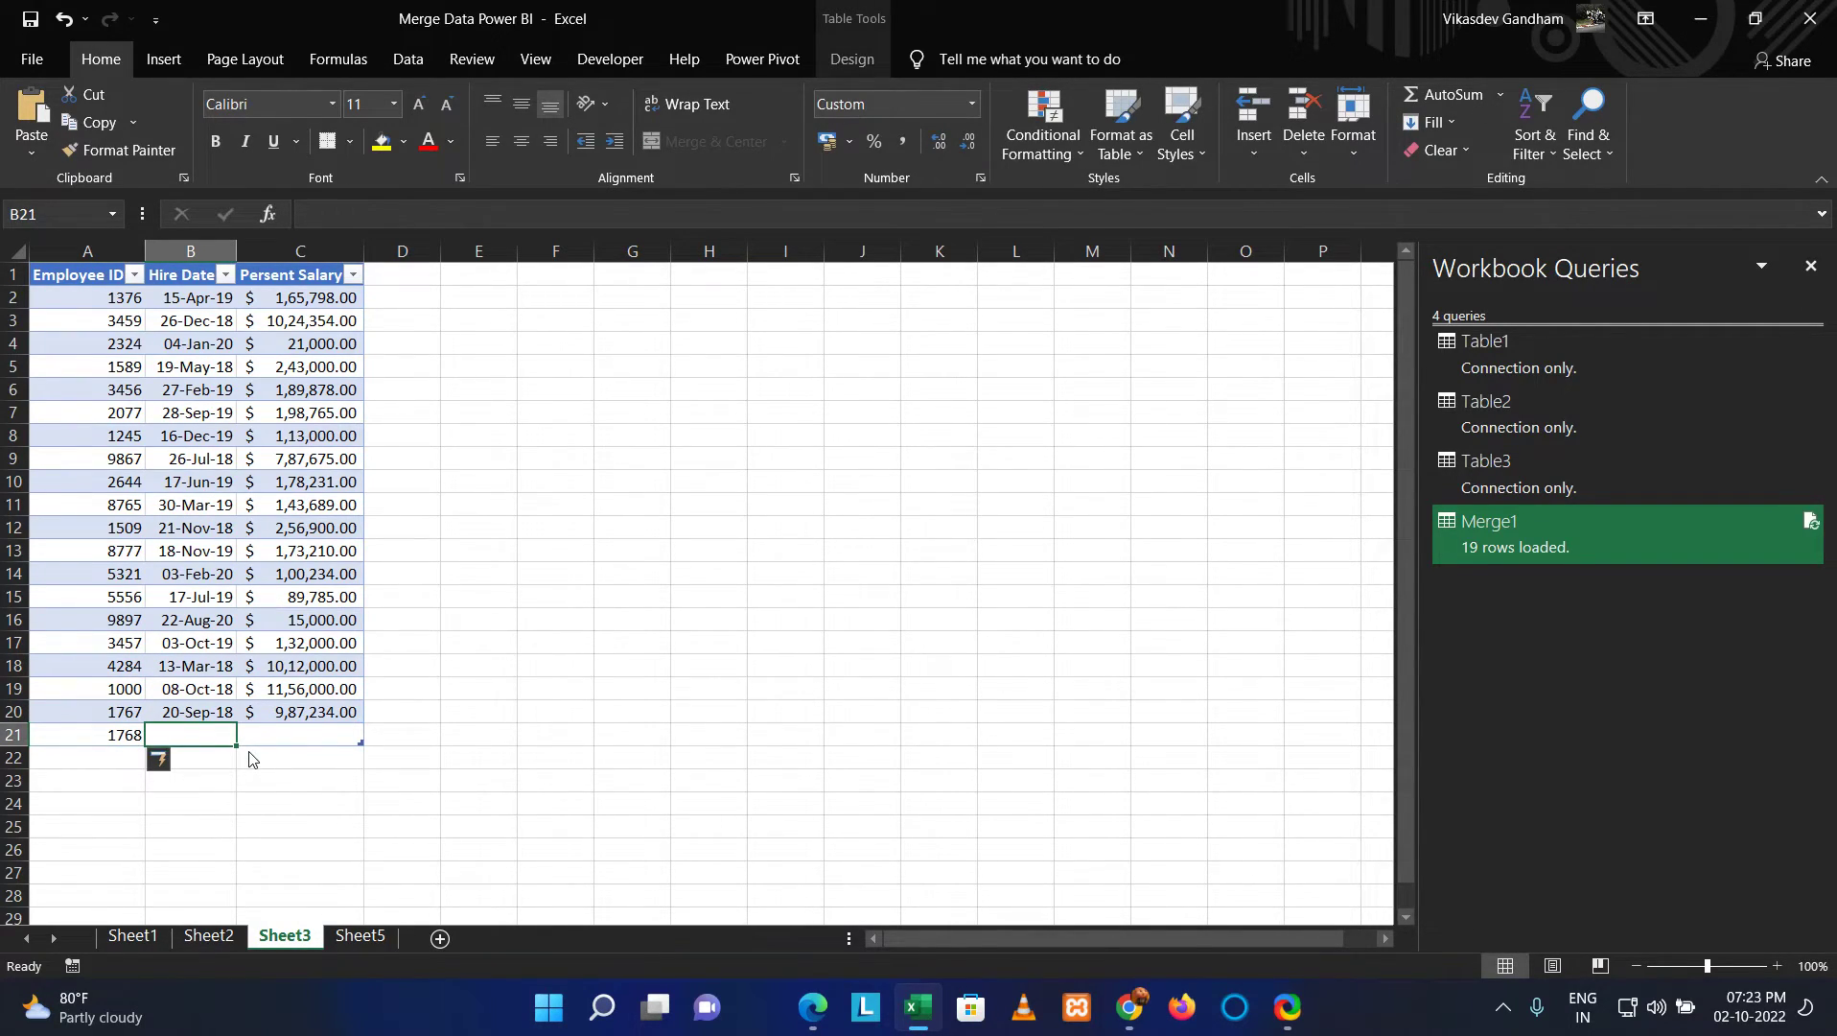
- Set the new Sheet3 row's Hire Date to 25-Dec-19 and its Persent Salary to 20000
{"action": "type", "text": "25"}
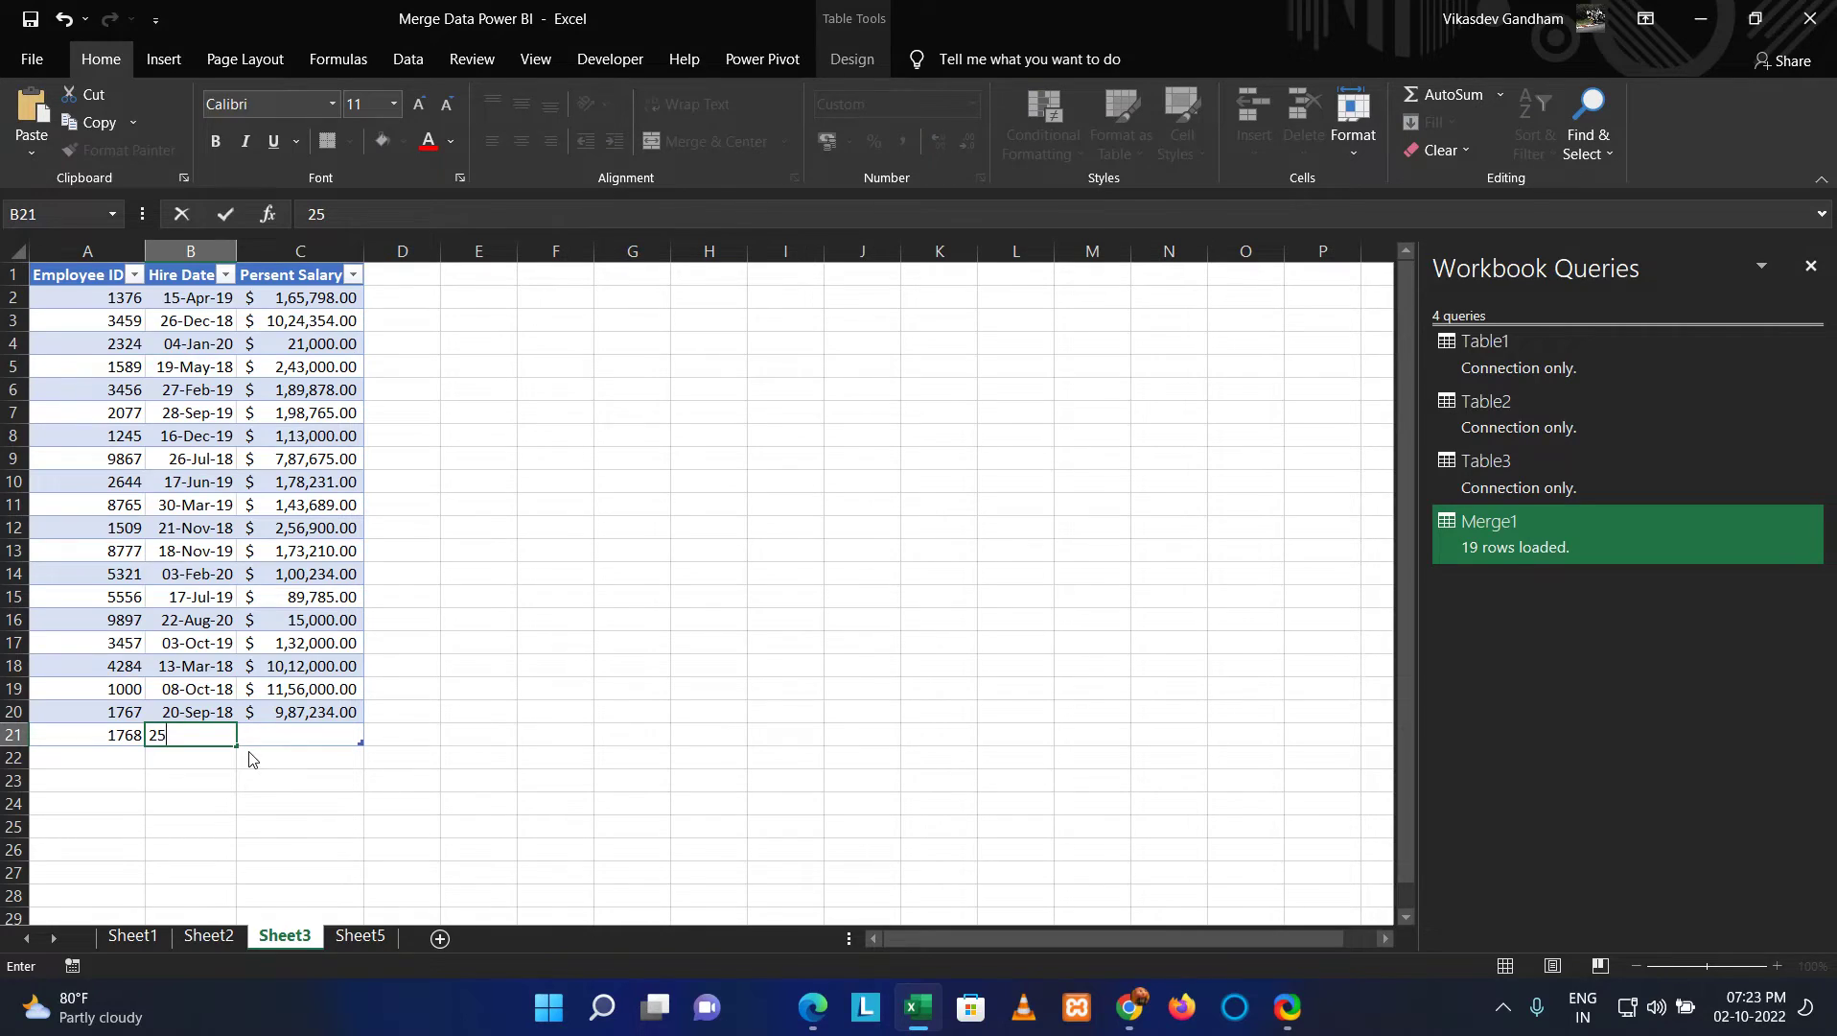
{"action": "type", "text": "-dec-2"}
{"action": "key", "text": "BackSpace"}
{"action": "type", "text": "19"}
{"action": "key", "text": "ctrl+Return"}
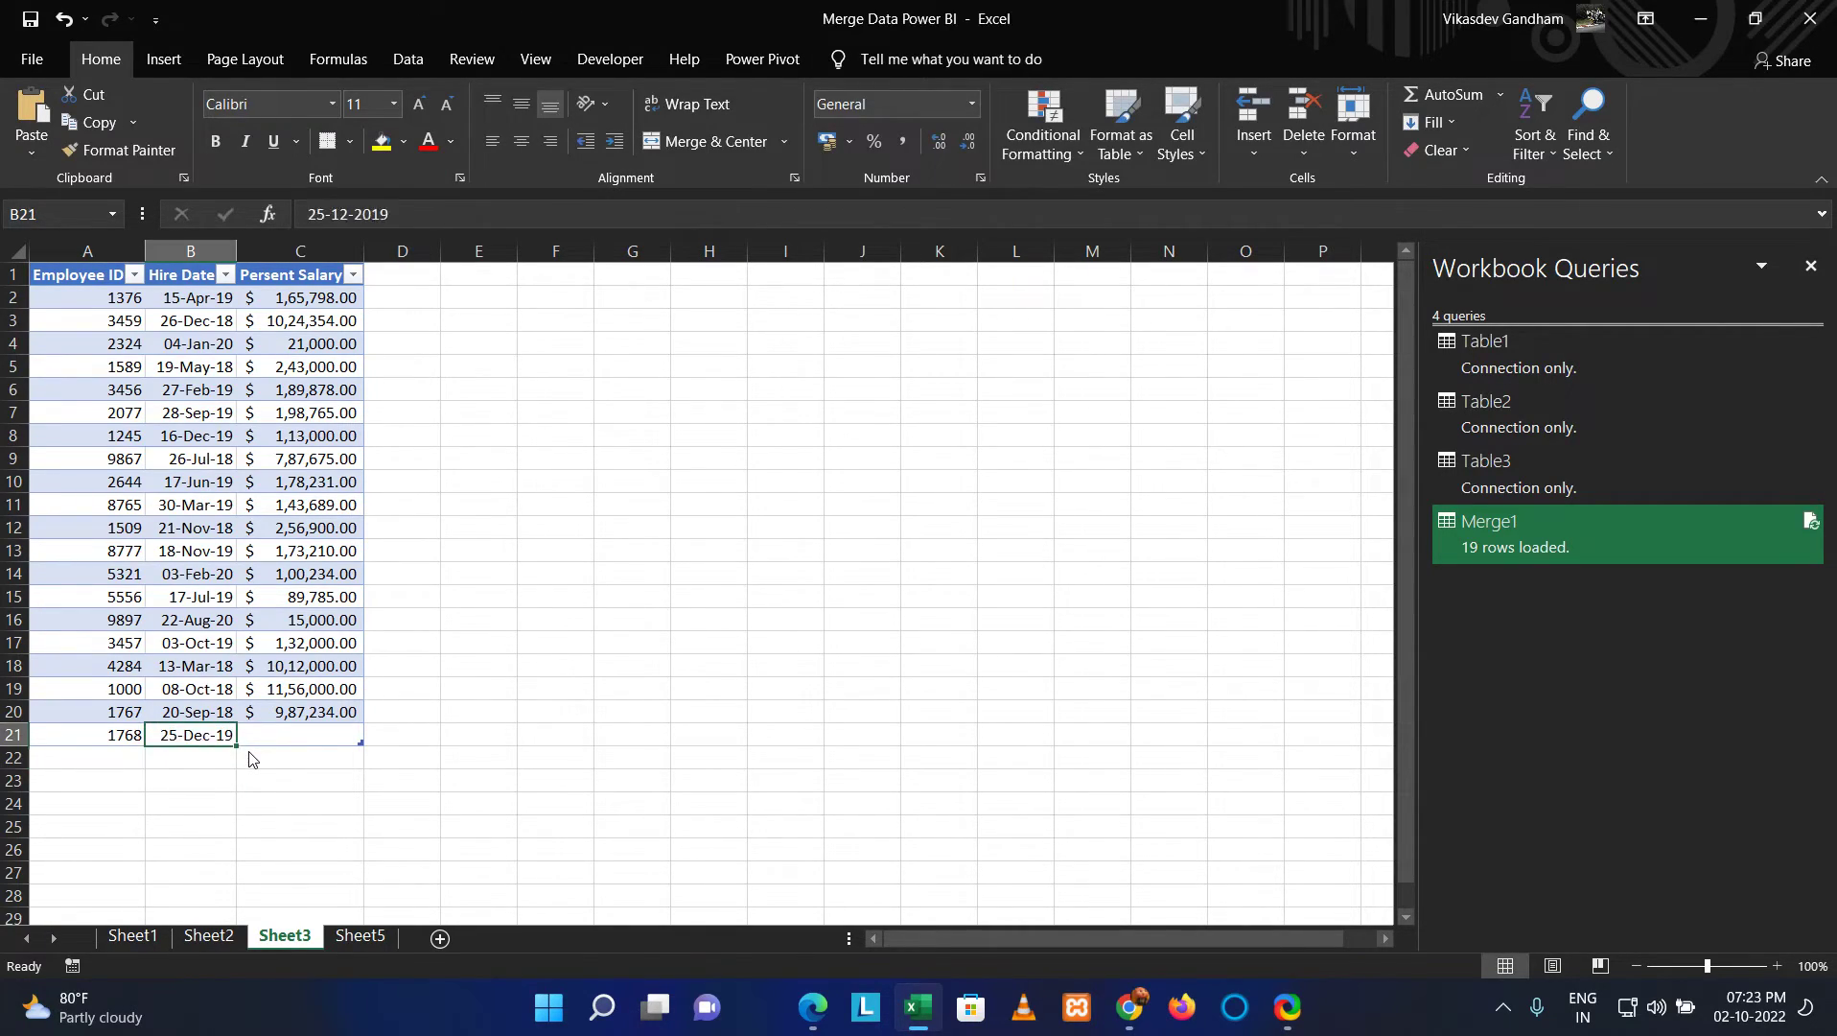
{"action": "key", "text": "Tab"}
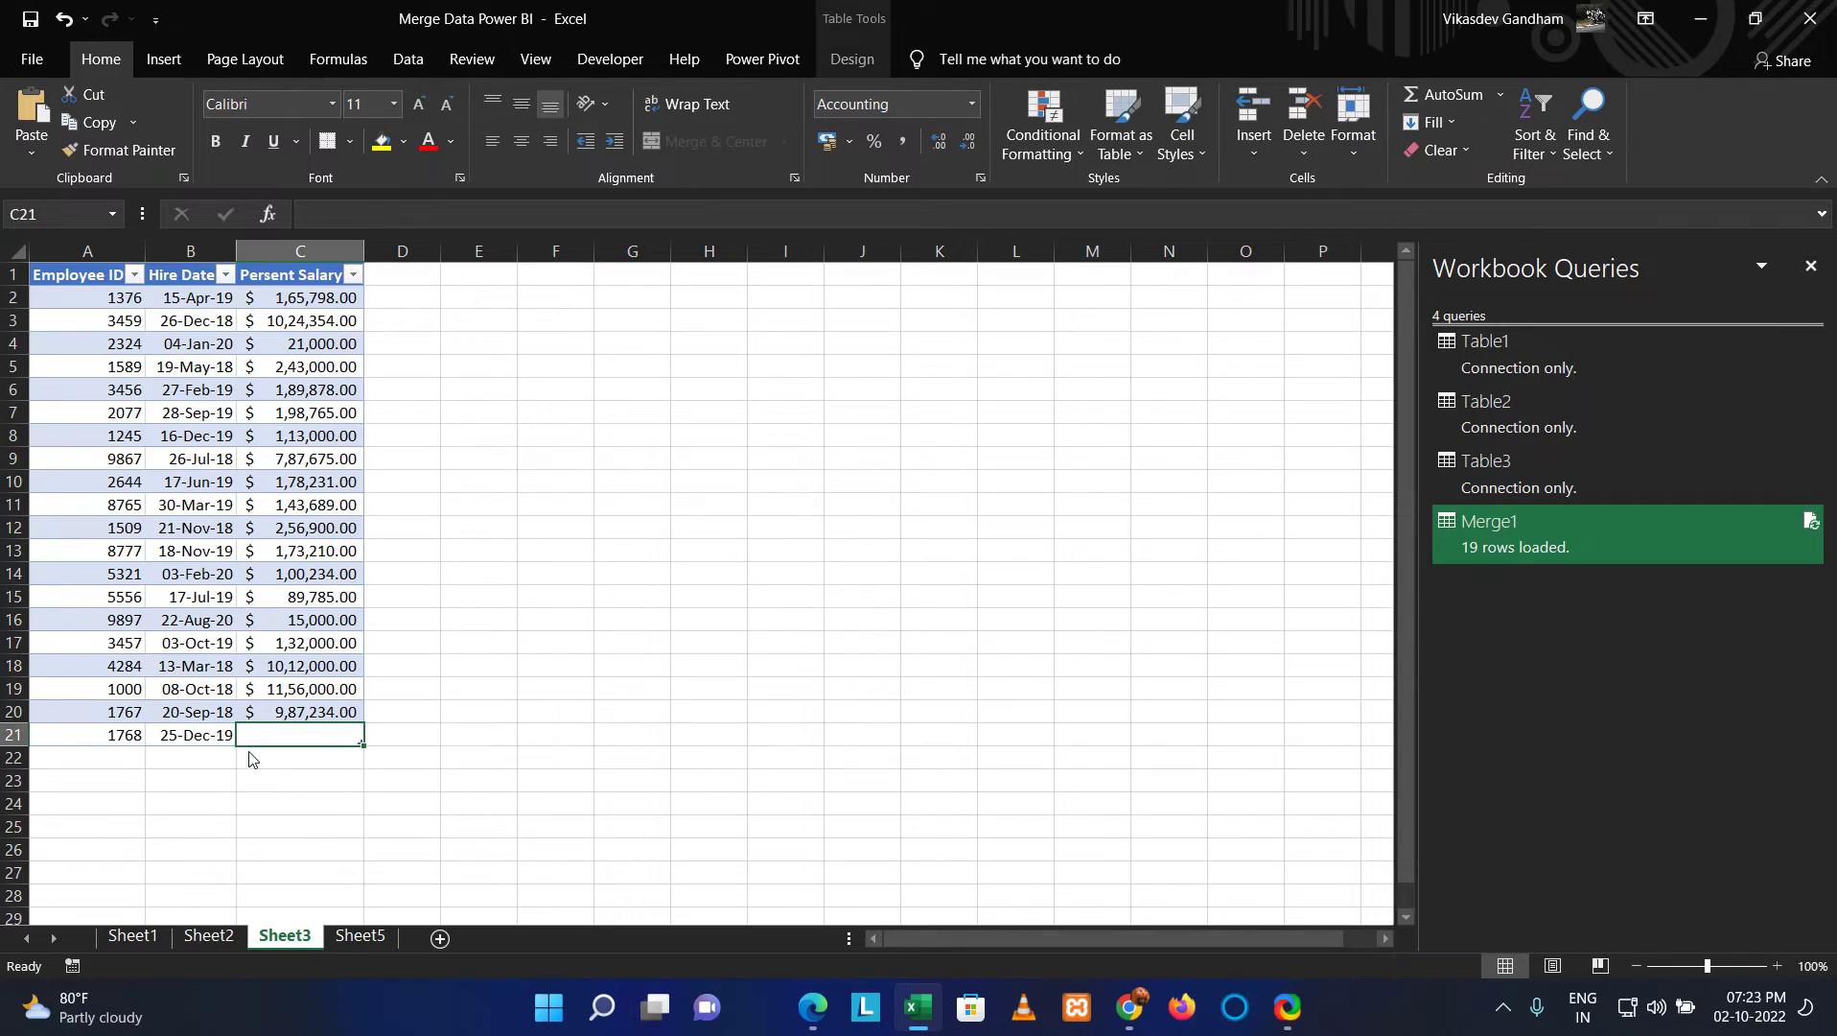
{"action": "type", "text": "20000"}
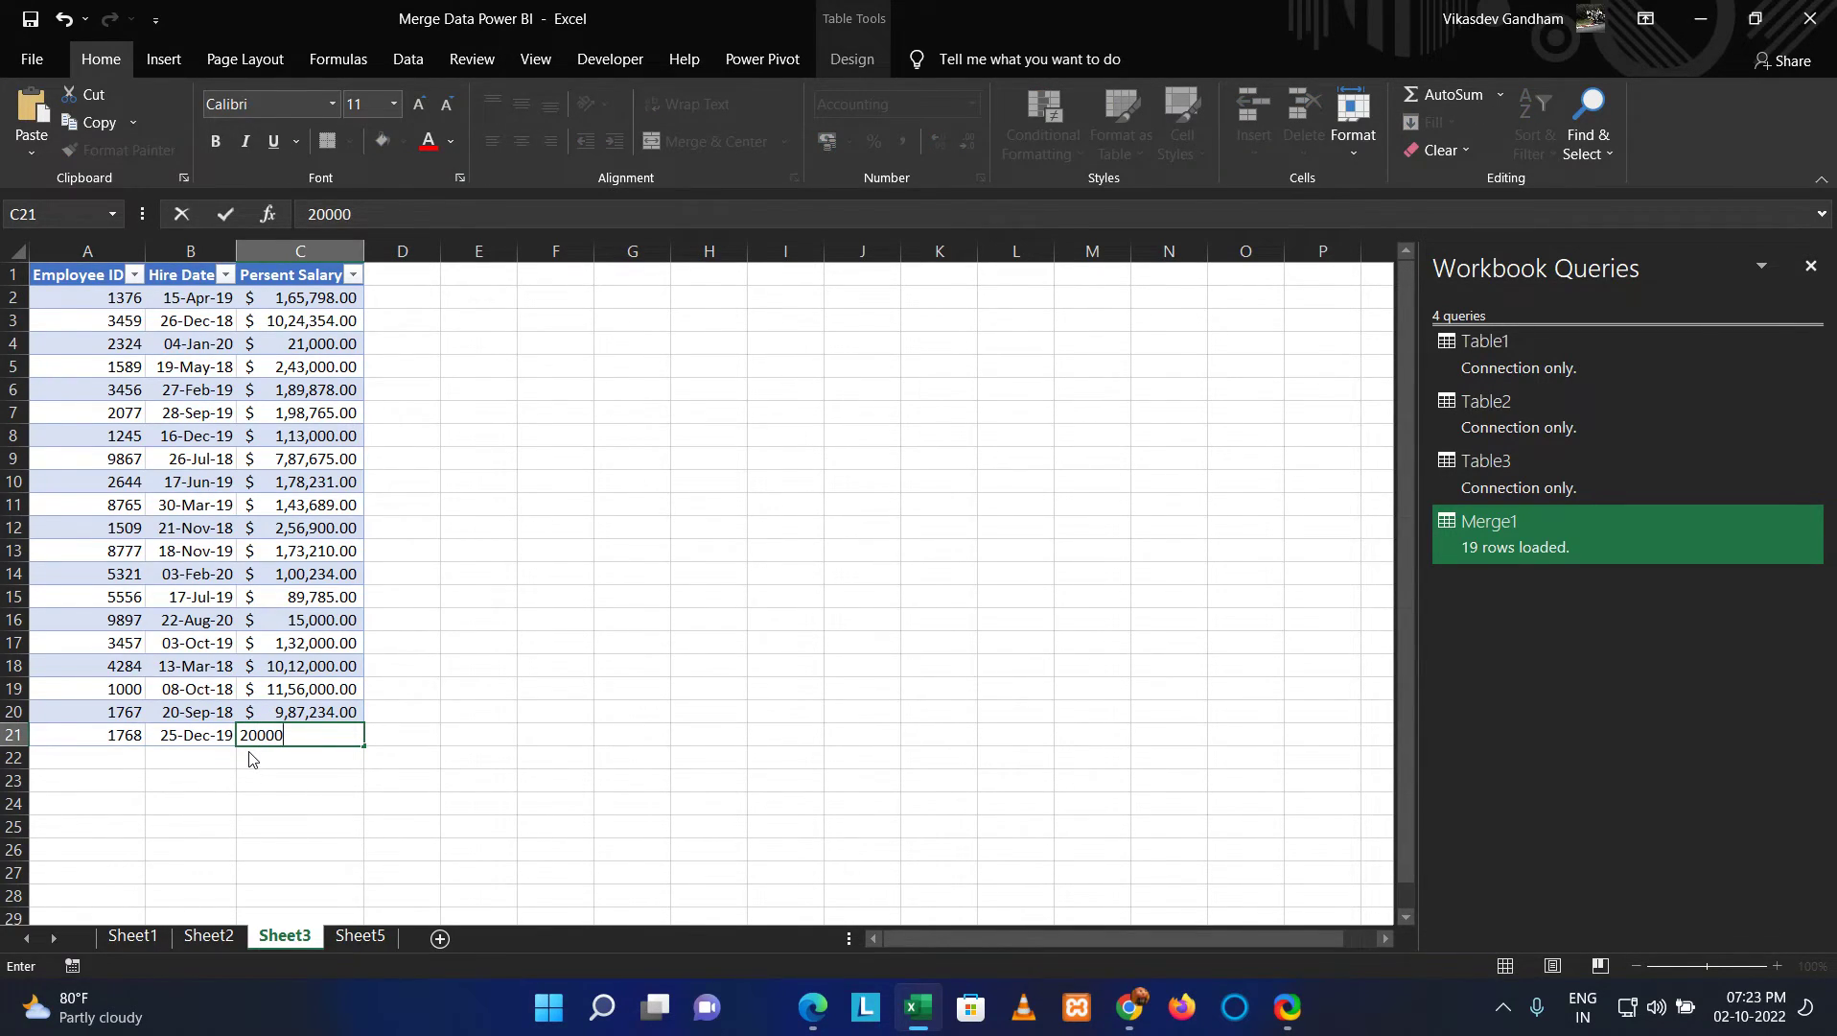
{"action": "left_click", "coordinate": [252, 757]}
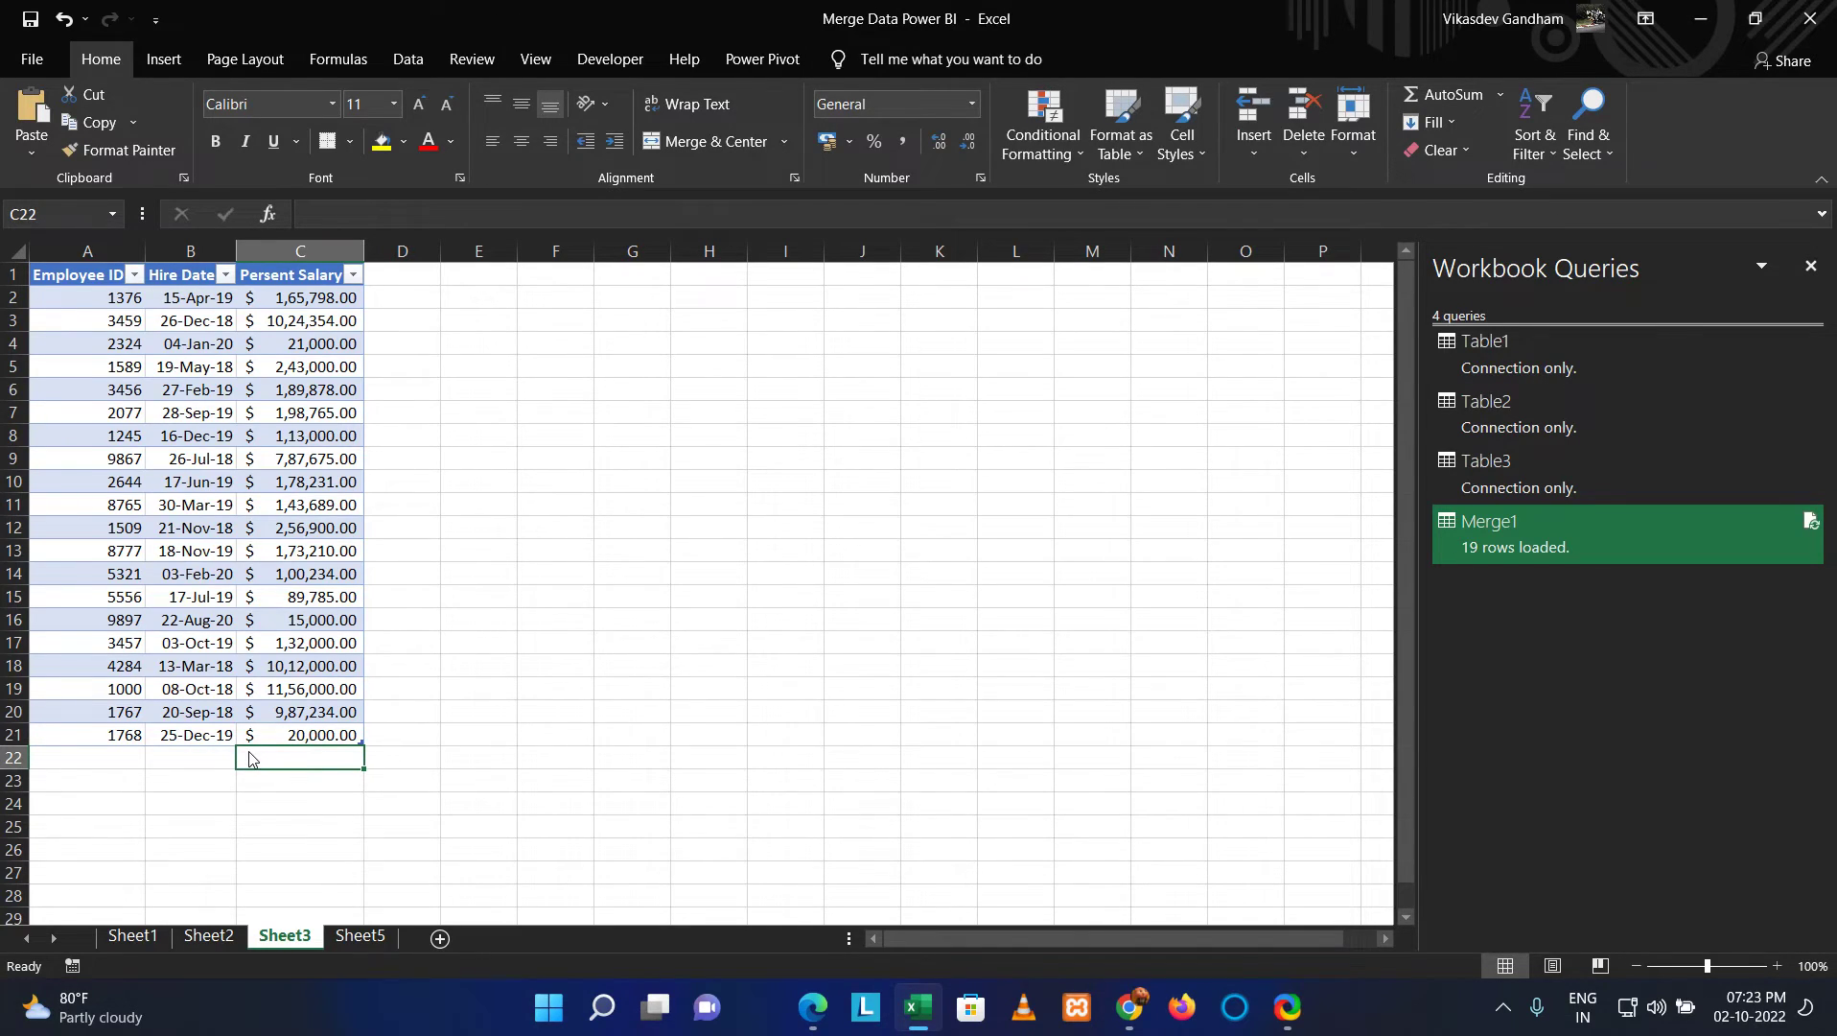
- Refresh the merged table in Sheet5 to bring in the added employee row
{"action": "key", "text": "ctrl+Page_Down"}
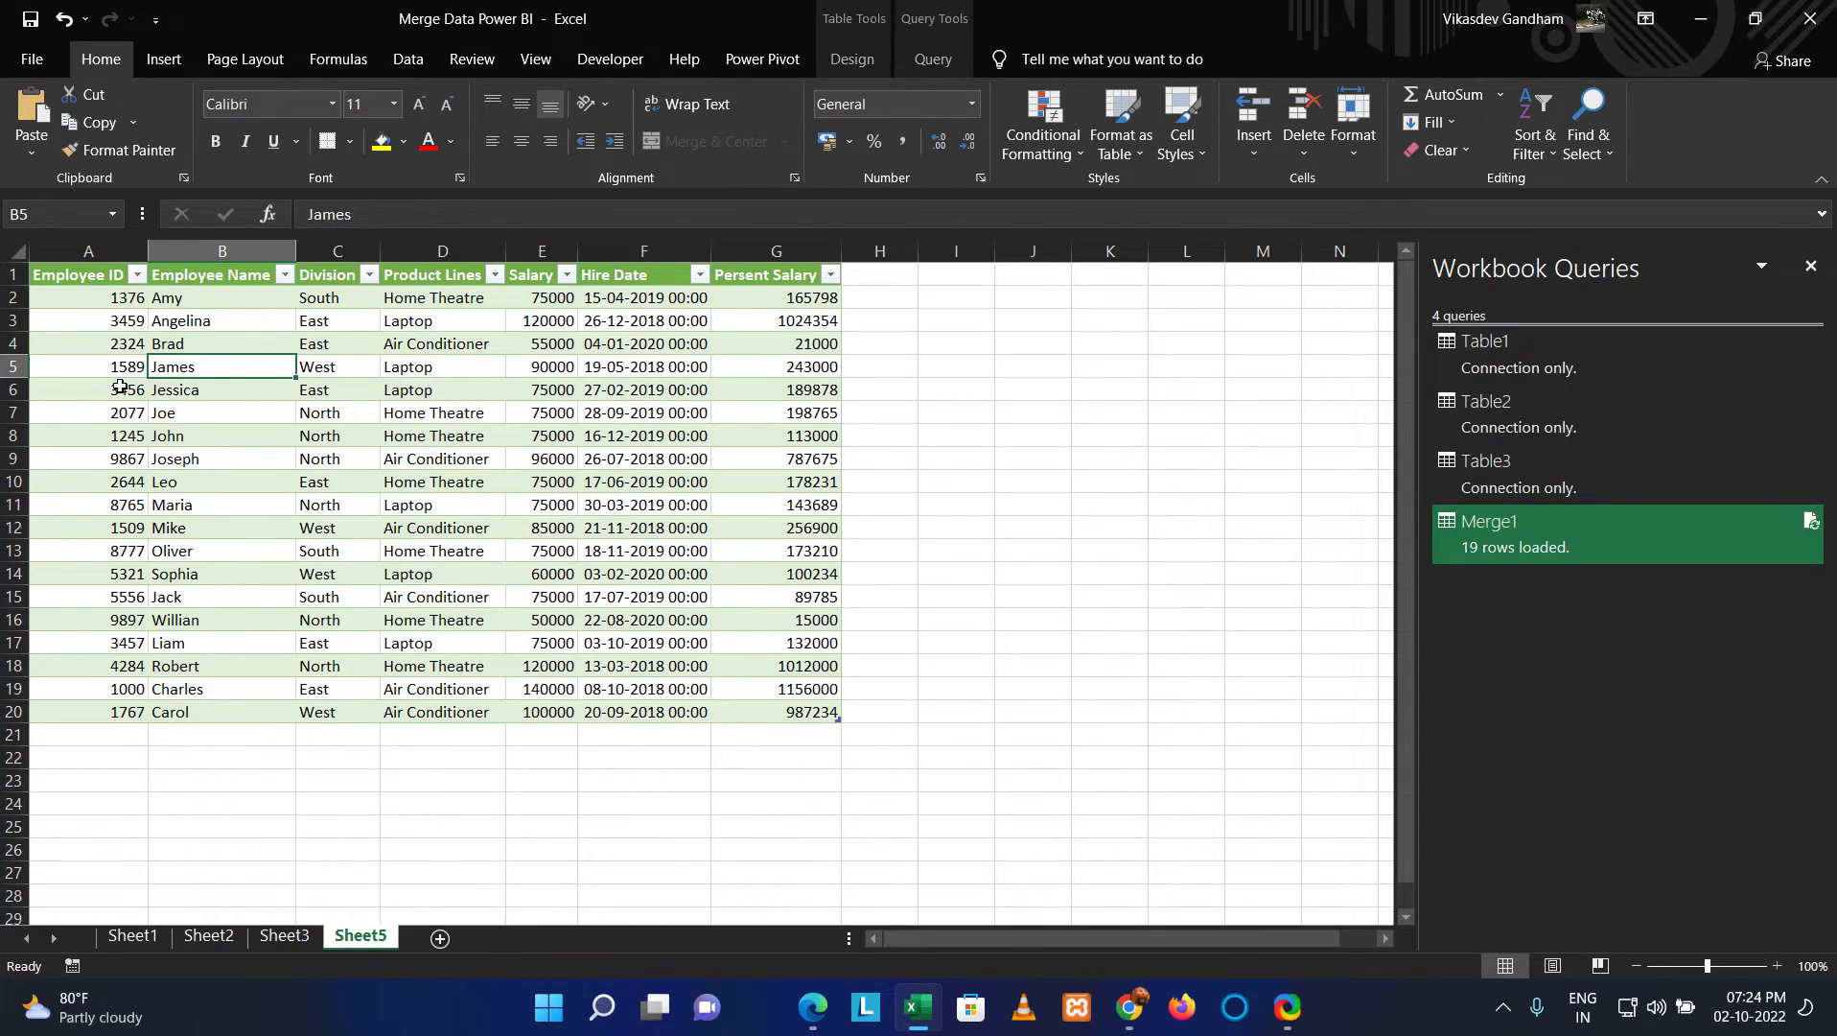
{"action": "right_click", "coordinate": [152, 481]}
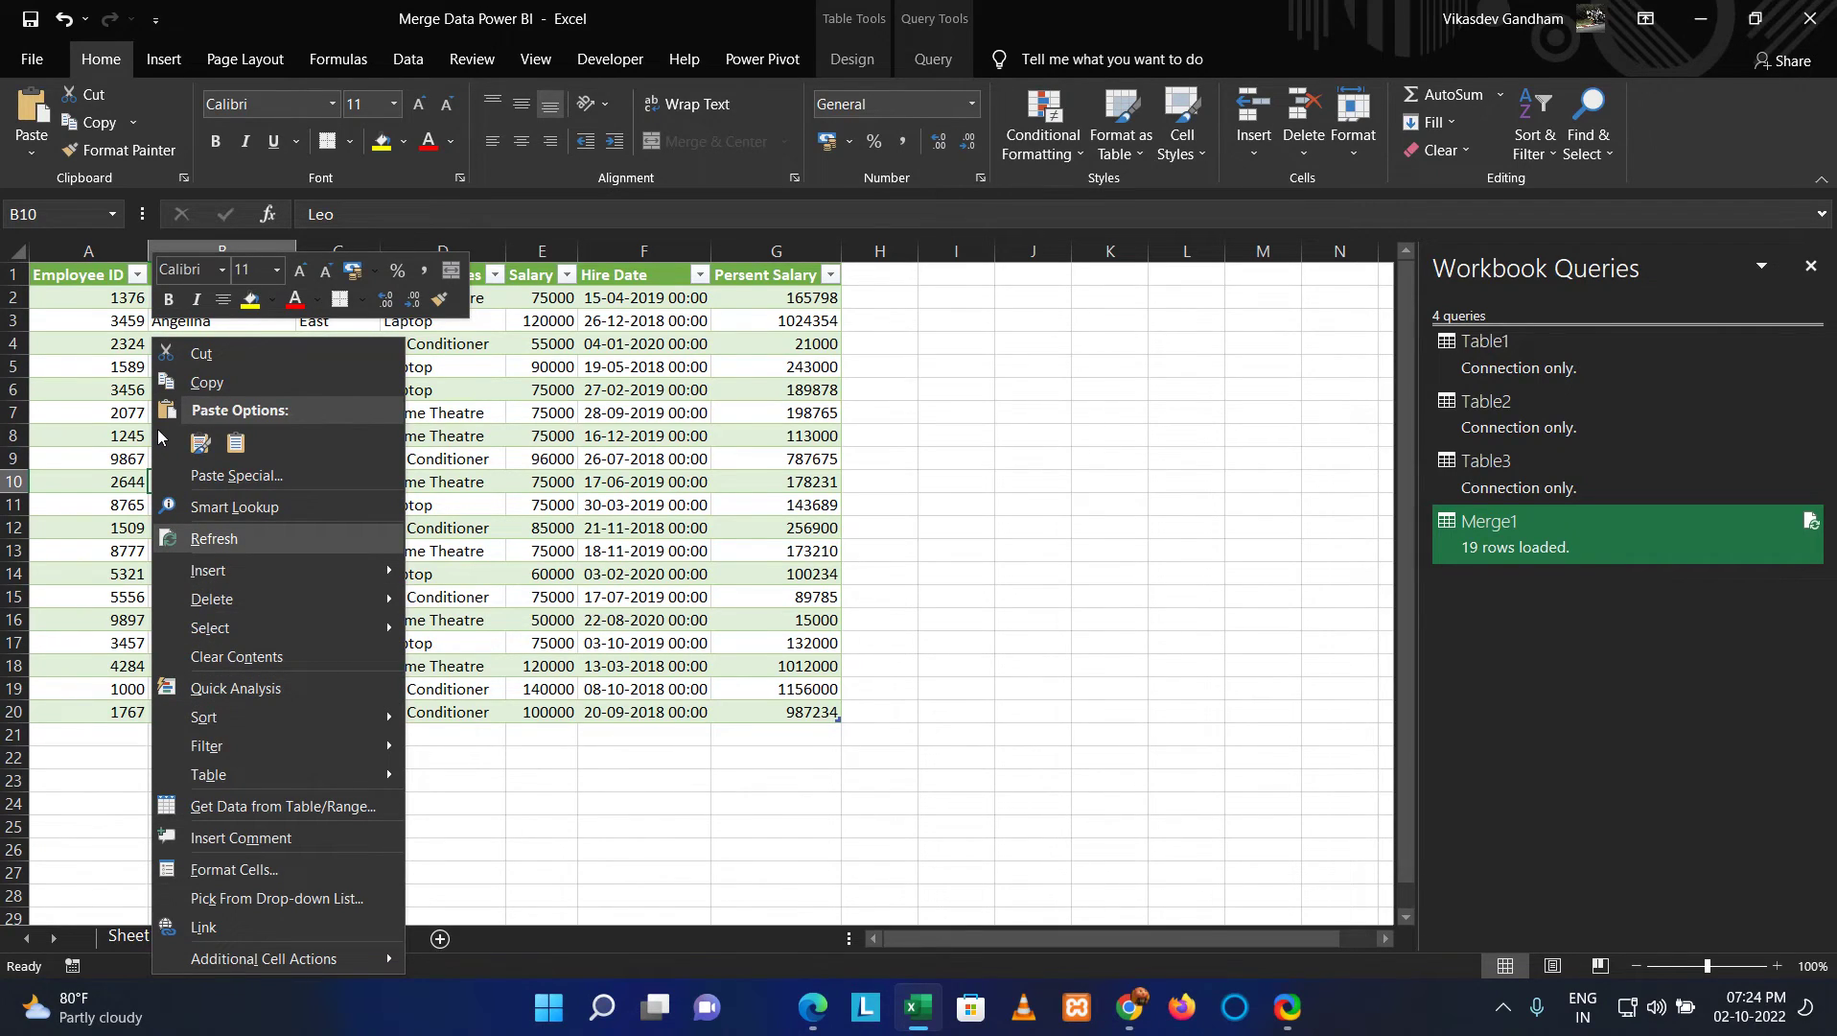
{"action": "key", "text": "Return"}
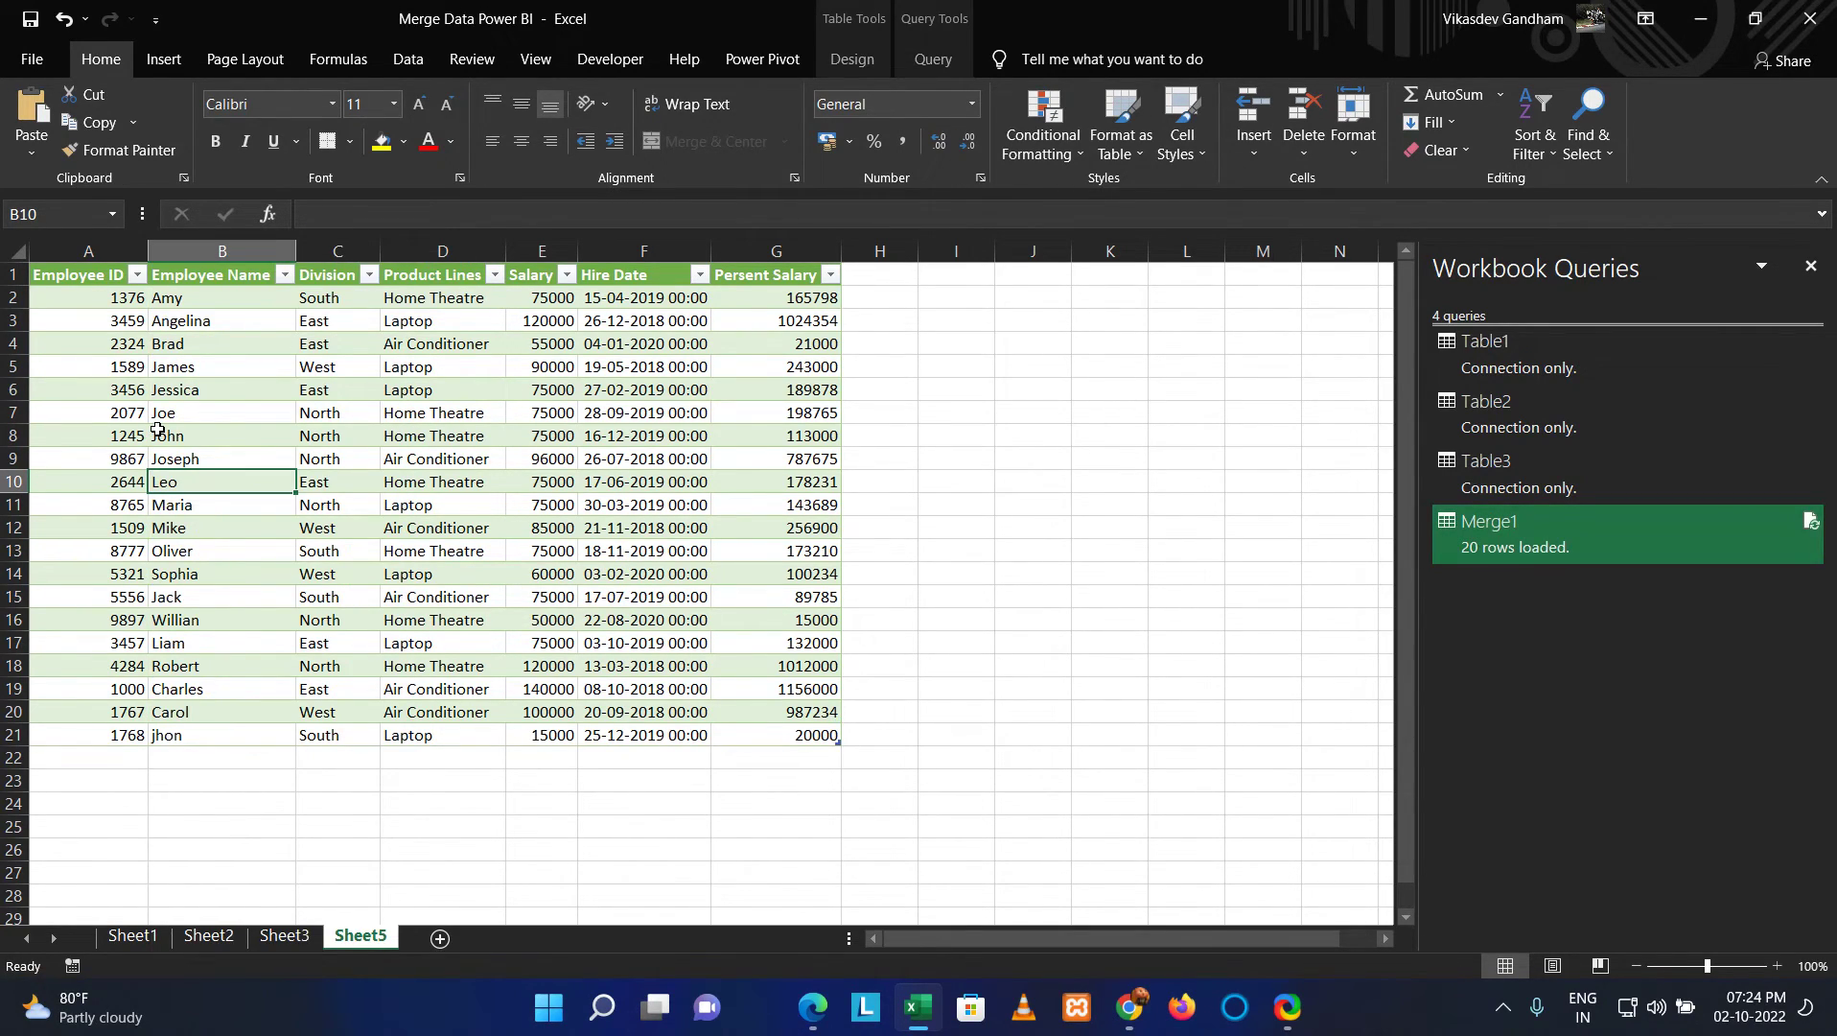